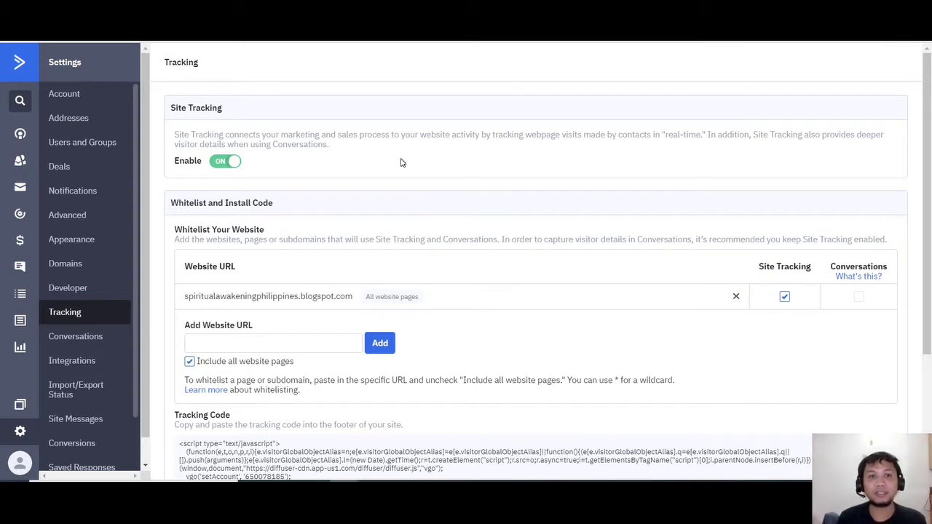
scroll(443, 188, "down", 1)
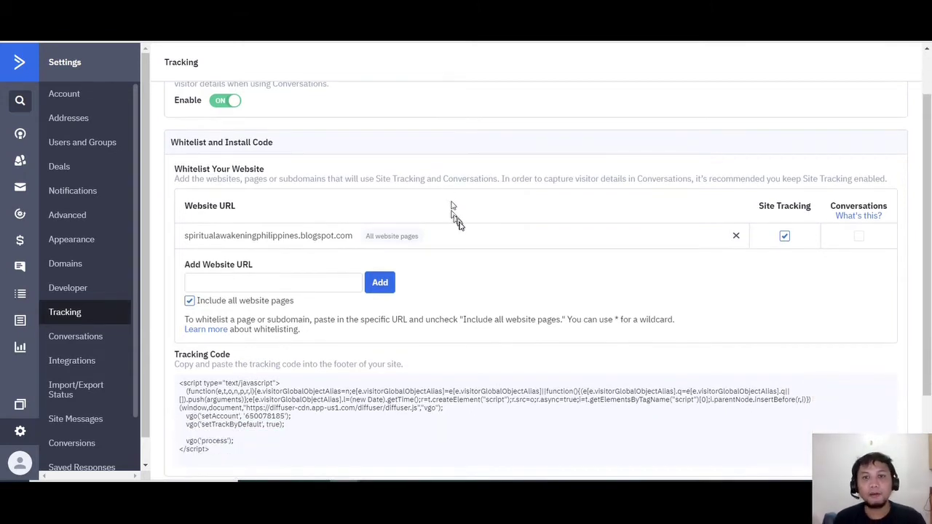
scroll(481, 241, "down", 2)
scroll(488, 248, "up", 1)
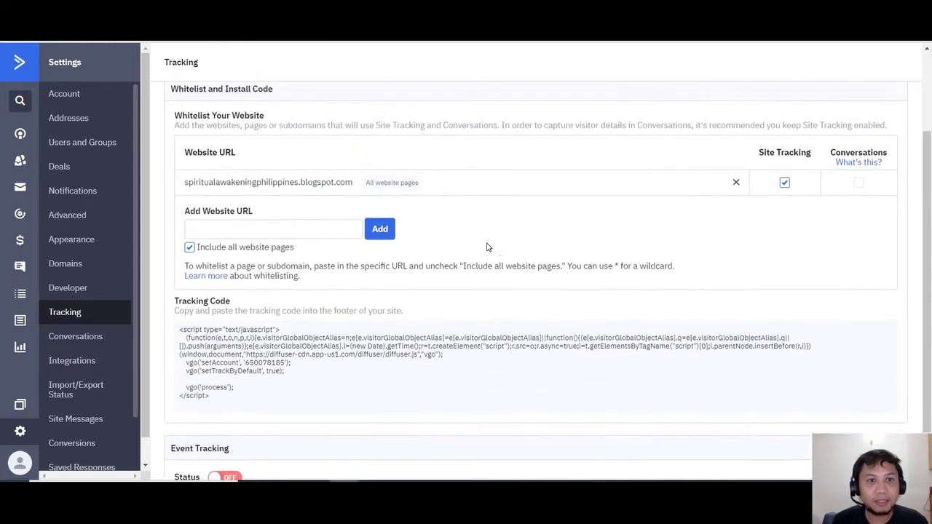
scroll(300, 241, "down", 1)
scroll(301, 246, "up", 1)
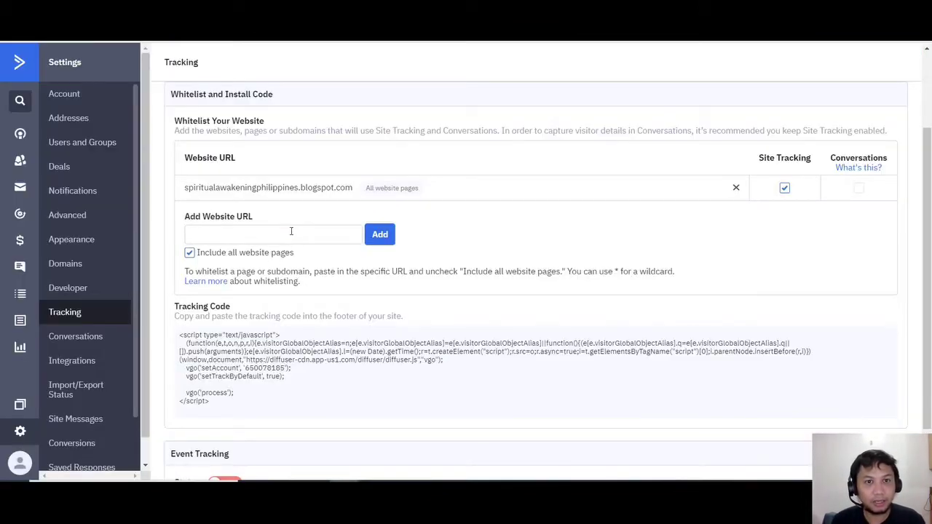
left_click(291, 233)
type("https://greenteaphilippines.blogspot.com/")
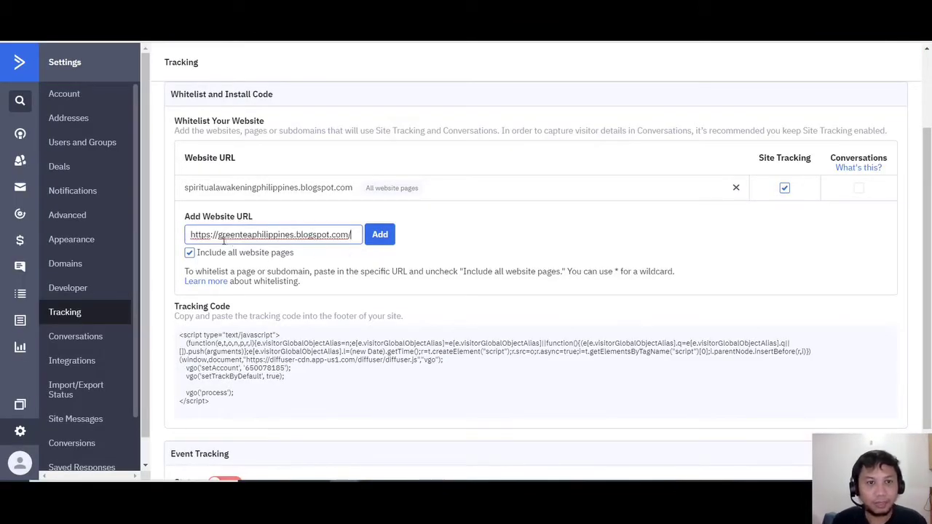
left_click_drag(216, 235, 187, 231)
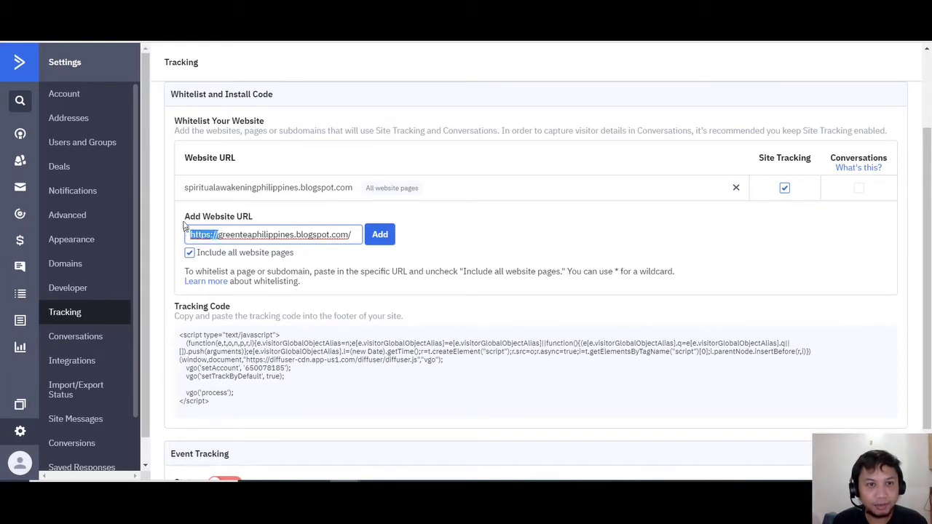
key("BackSpace")
left_click(327, 235)
key("BackSpace")
left_click(377, 233)
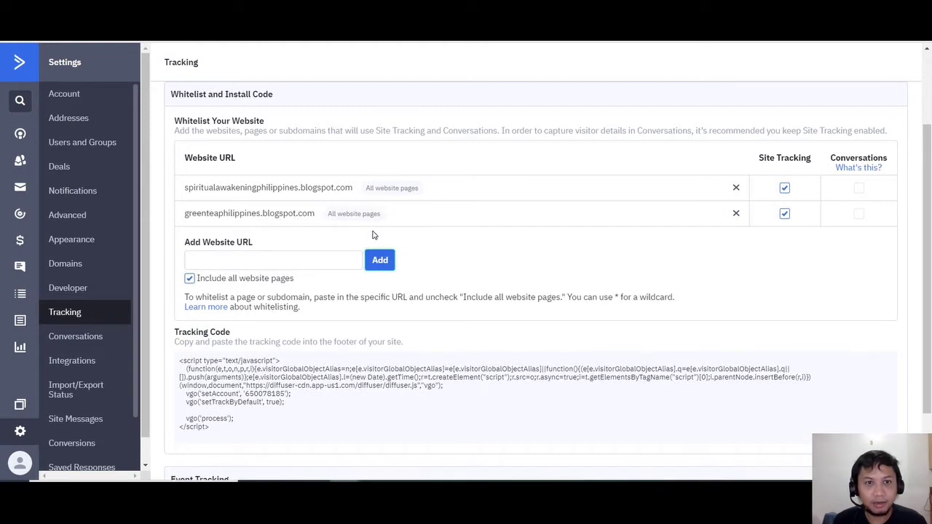
Copy the entire site tracking code script.
scroll(561, 240, "down", 1)
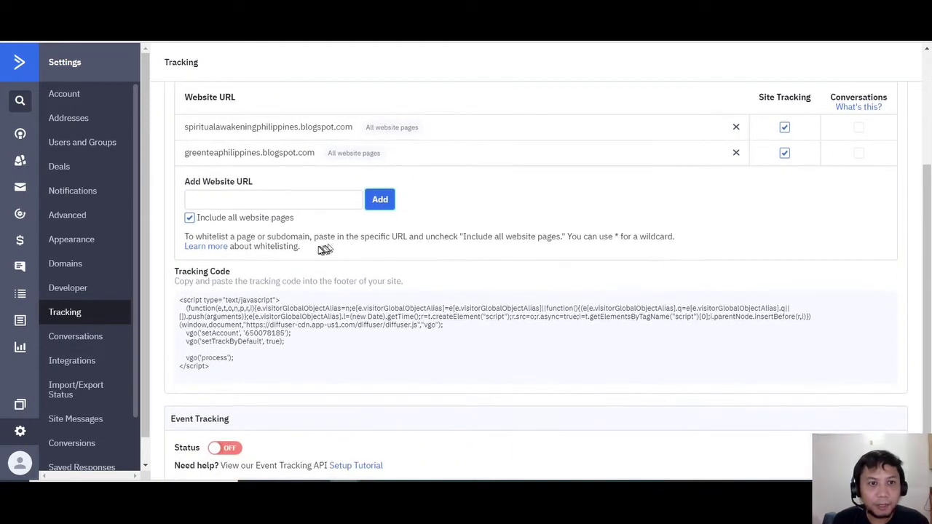
scroll(399, 280, "down", 1)
scroll(400, 286, "up", 1)
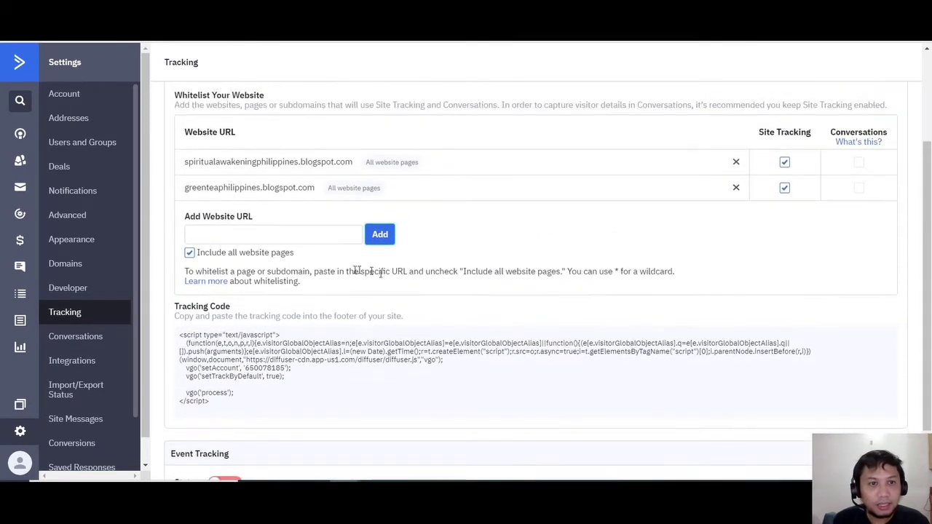
scroll(306, 287, "down", 1)
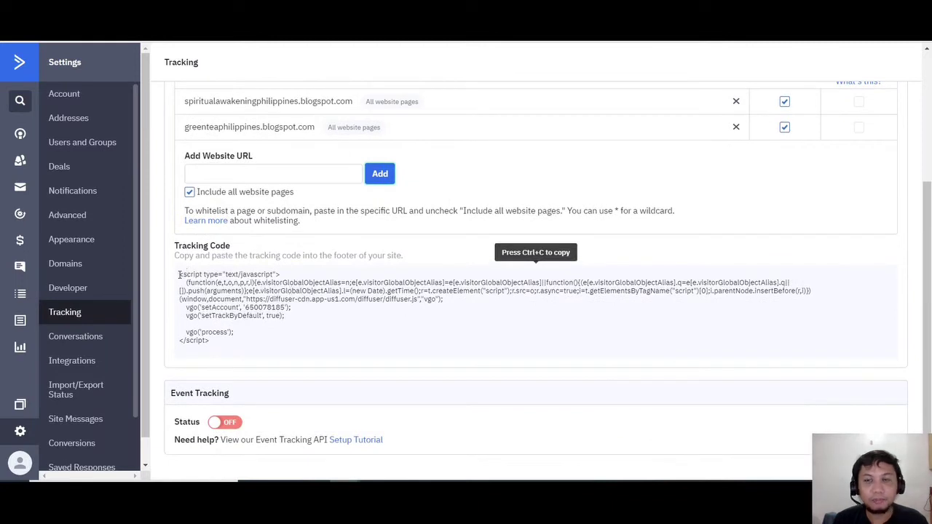
left_click_drag(179, 274, 223, 341)
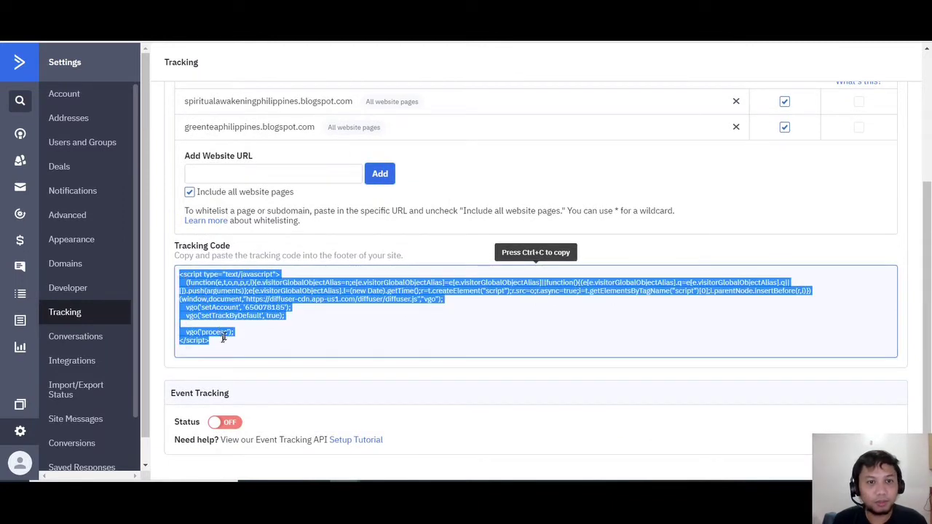
left_click(300, 313)
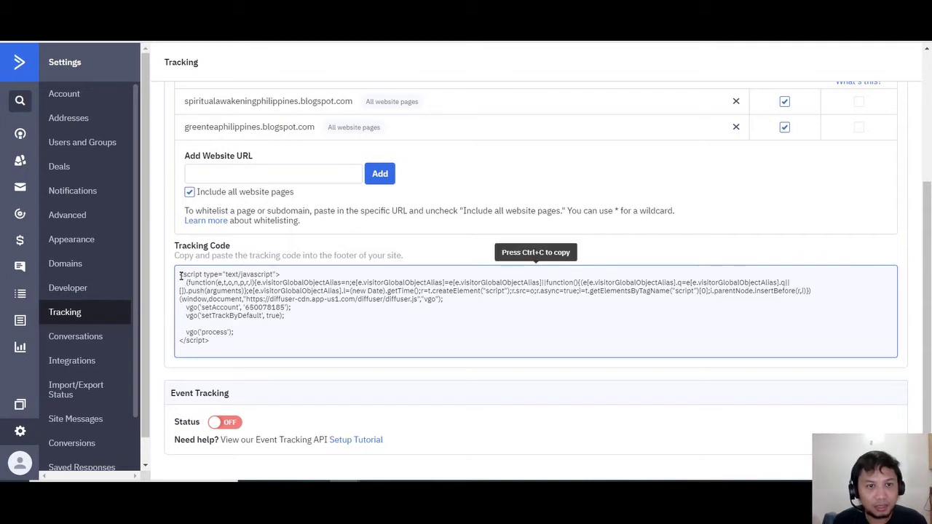
left_click_drag(182, 276, 219, 343)
key("ctrl+c")
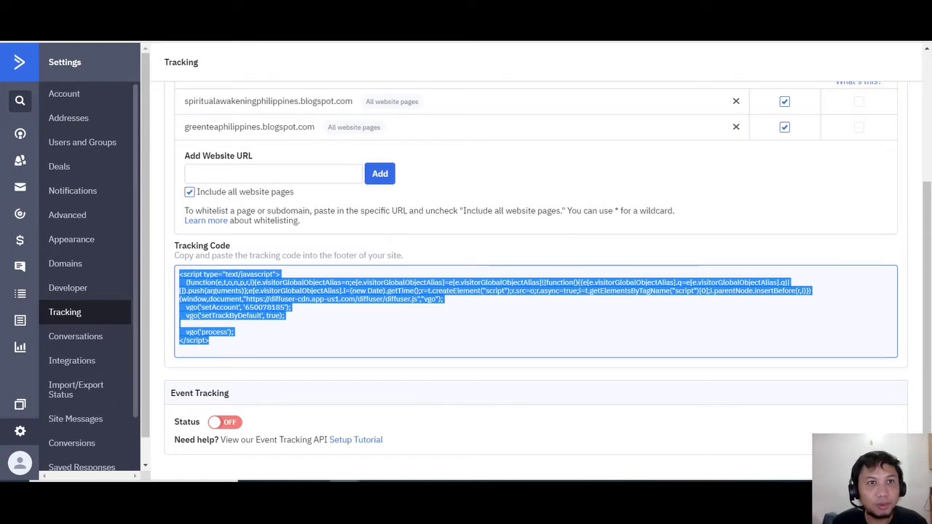
Switch to the Green Tea Philippines layout in Blogger and start a new HTML/JavaScript gadget in the footer-2-2 section.
left_click(252, 8)
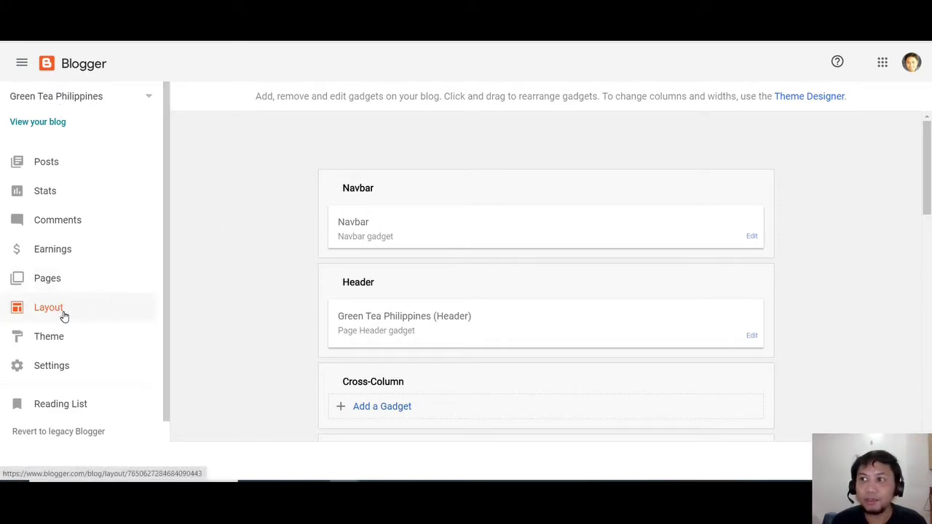
scroll(289, 192, "down", 1)
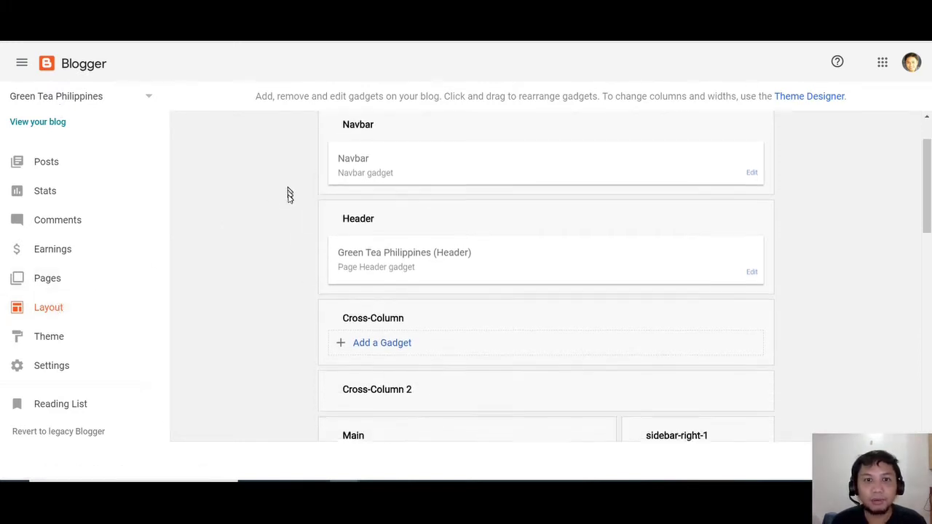
scroll(288, 194, "down", 10)
scroll(289, 197, "down", 1)
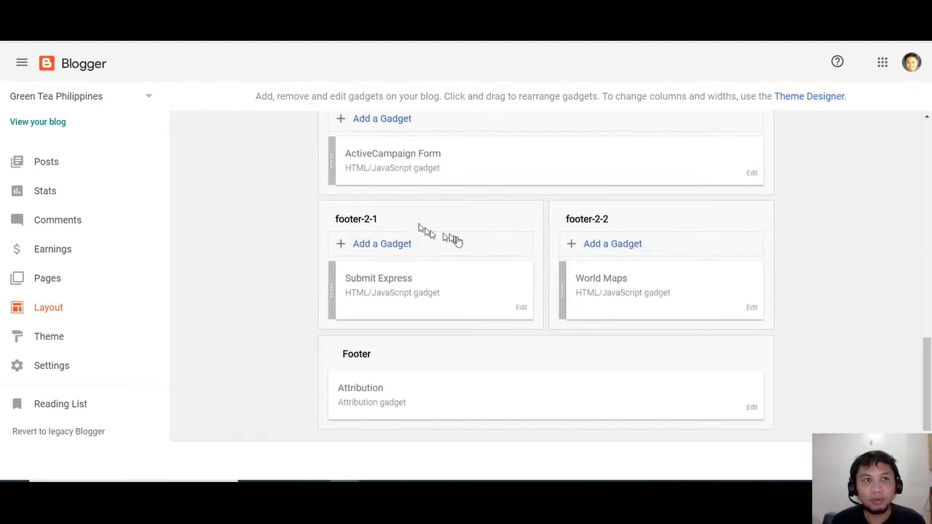
left_click(609, 250)
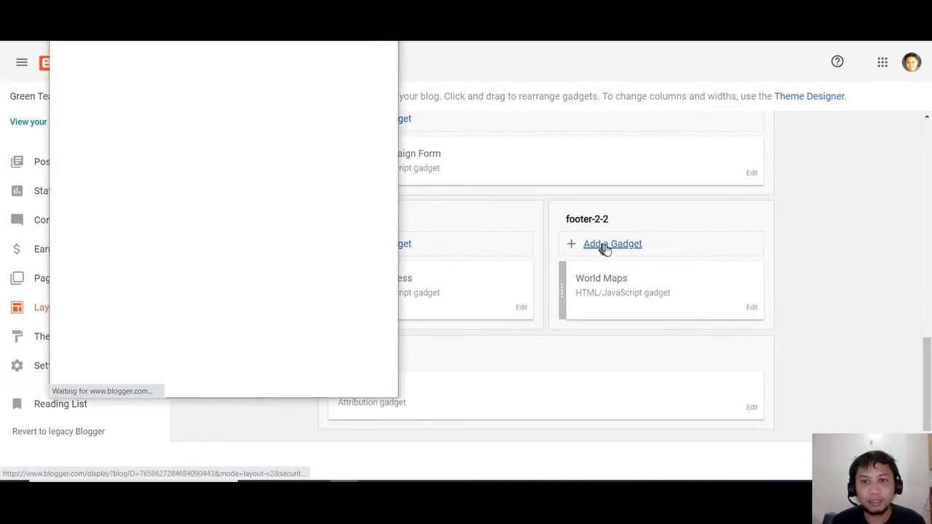
scroll(226, 191, "down", 2)
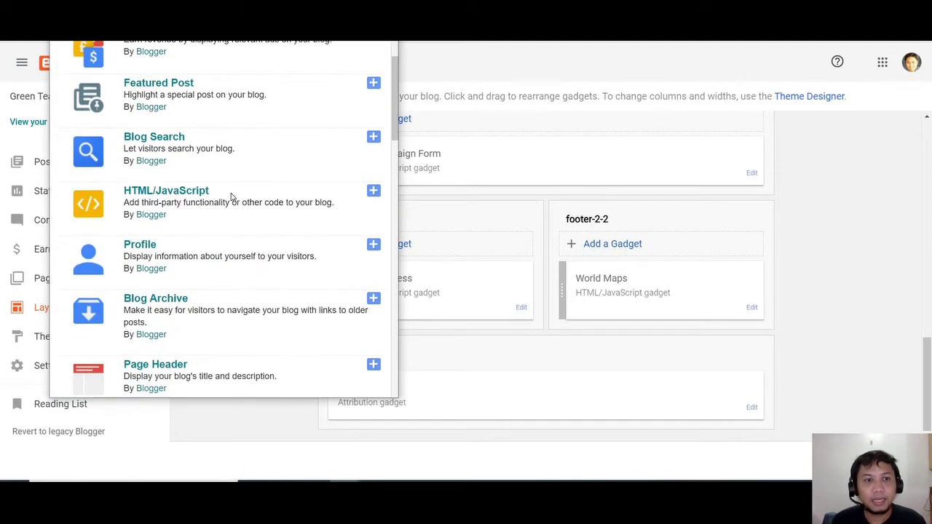
left_click(173, 191)
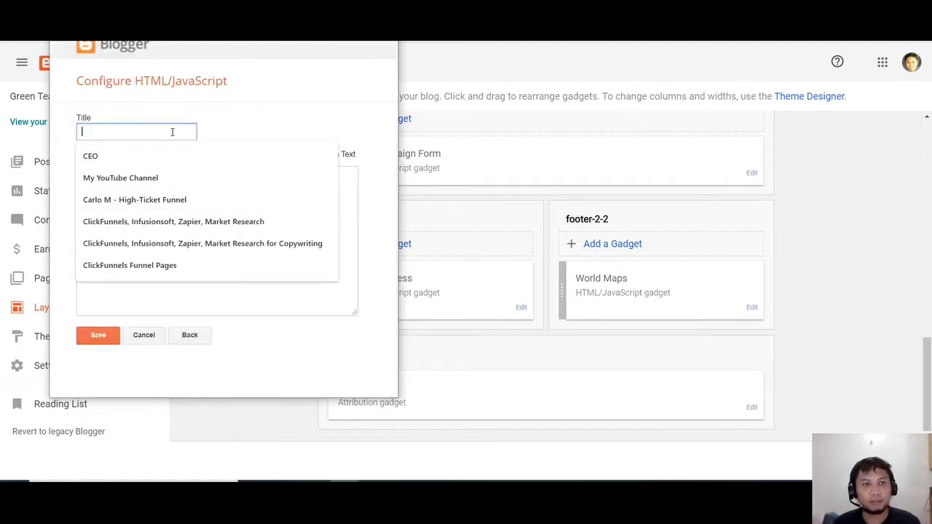
Paste the tracking code as the gadget's content, title it "ActiveCampaign Tracker" and save it.
left_click(236, 202)
key("ctrl+v")
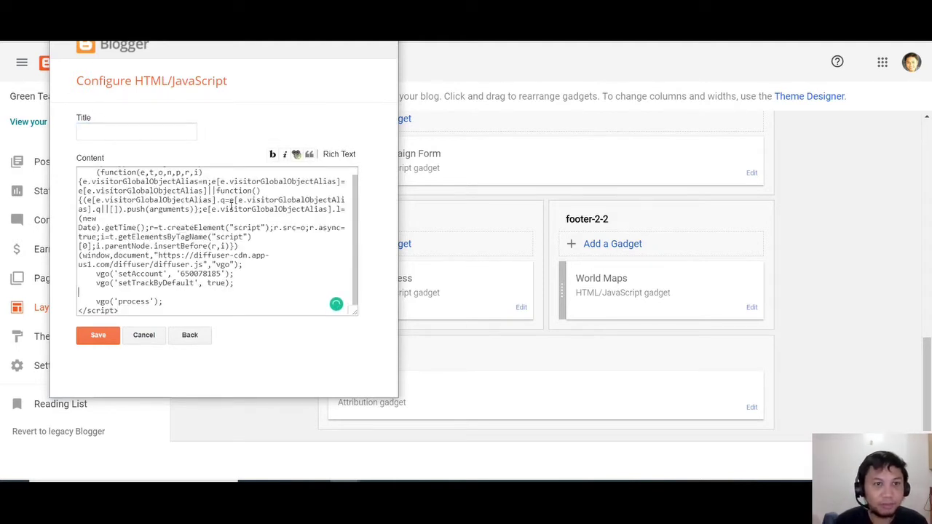
scroll(232, 204, "up", 1)
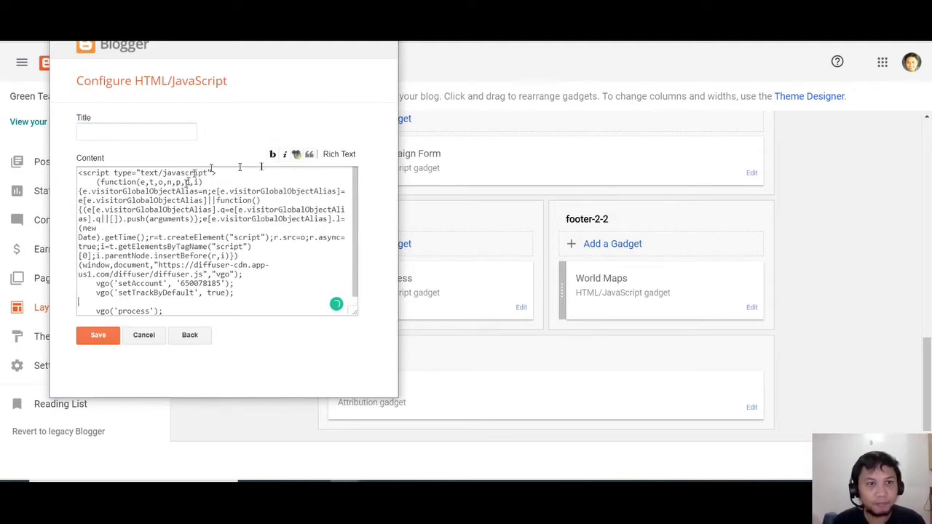
left_click(153, 128)
type("ActiveCa")
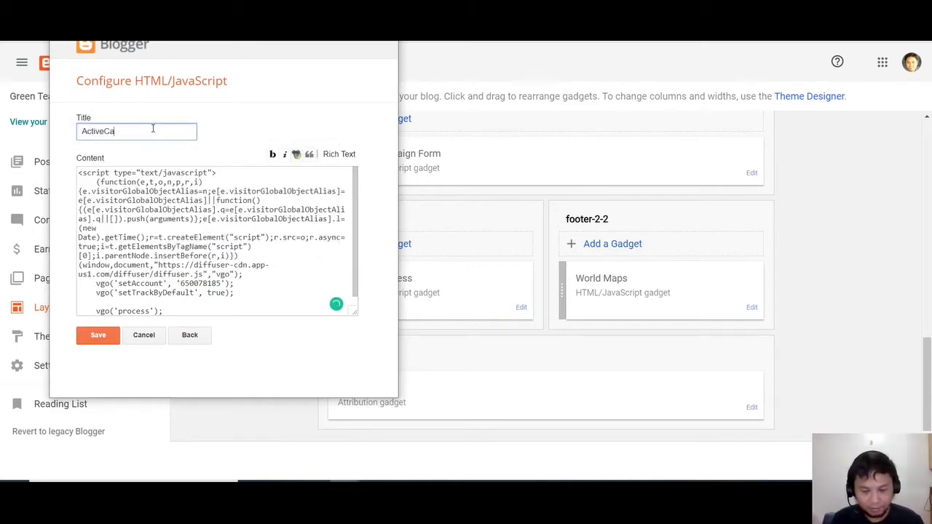
type("mpaign Tracker")
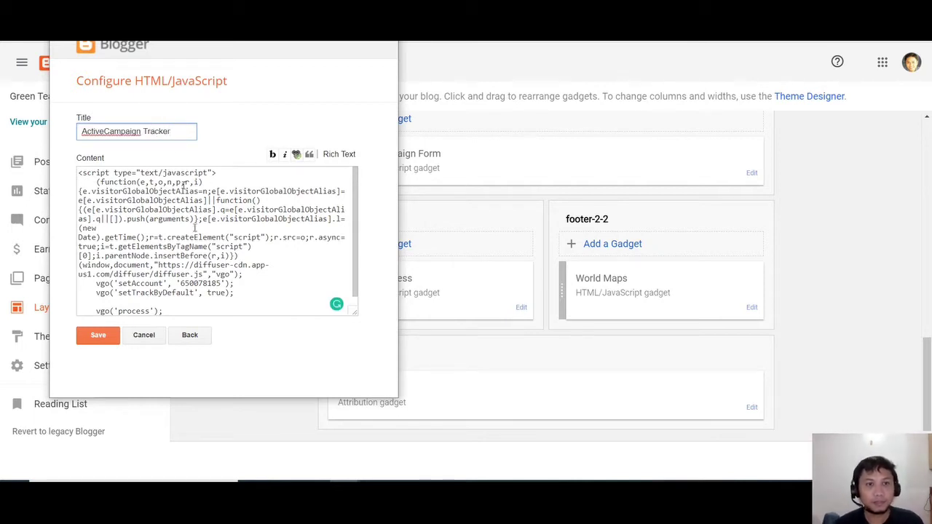
left_click(102, 337)
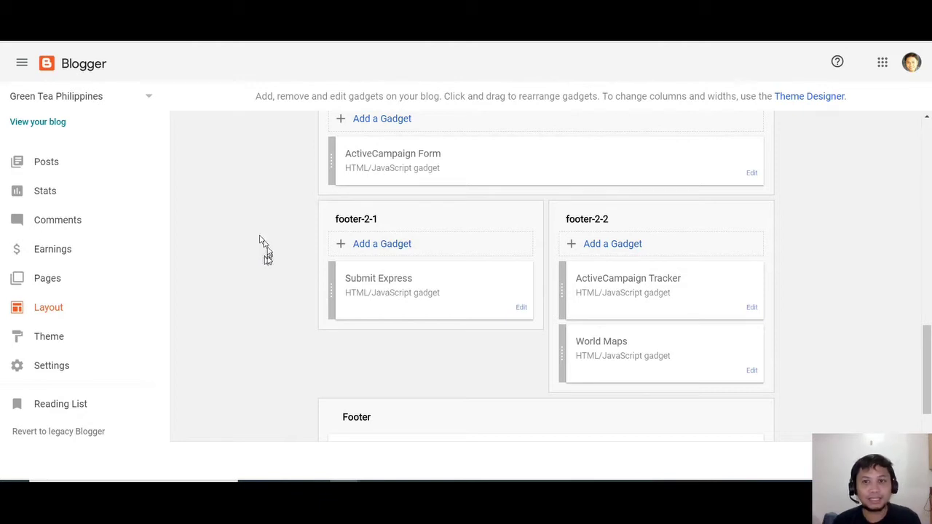
Check the footer section of the layout and inspect the published Green Tea Philippines blog down to its footer.
scroll(266, 254, "down", 2)
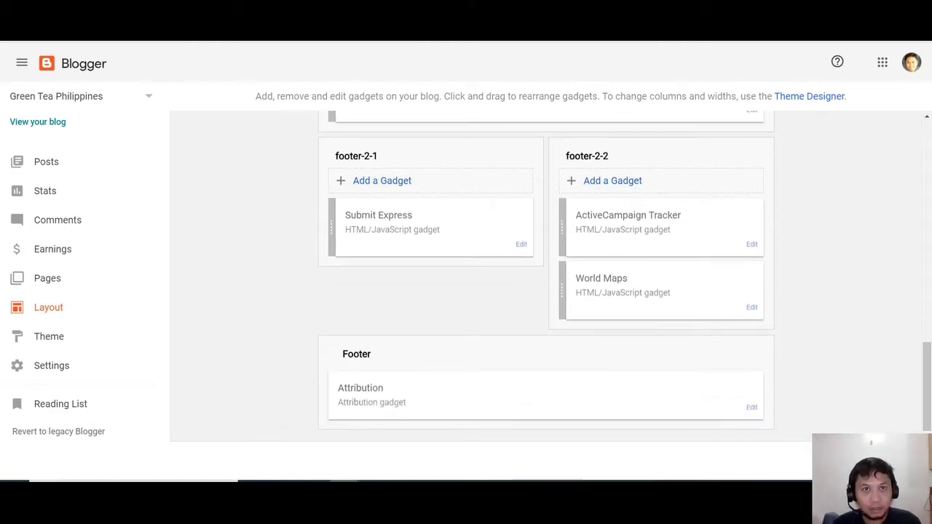
key("ctrl+Tab")
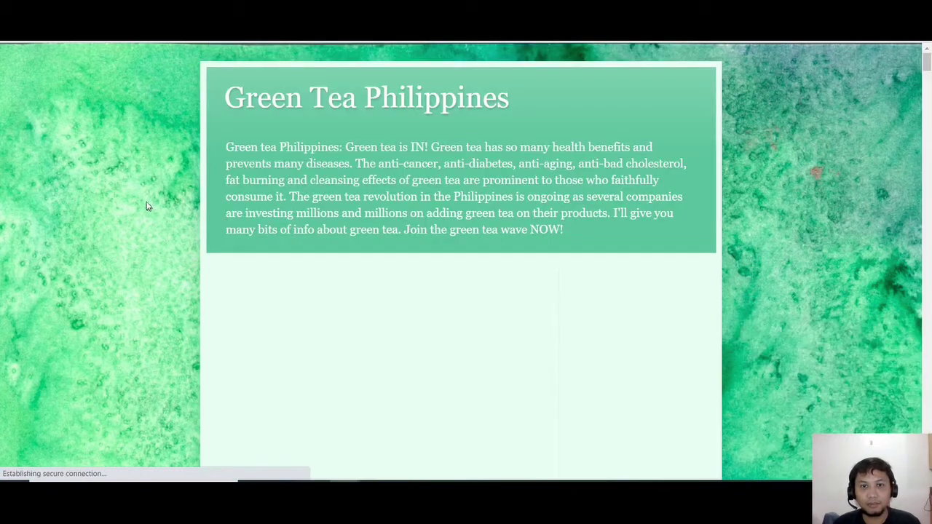
scroll(129, 195, "down", 5)
scroll(128, 195, "down", 15)
left_click_drag(928, 176, 928, 457)
scroll(503, 359, "down", 2)
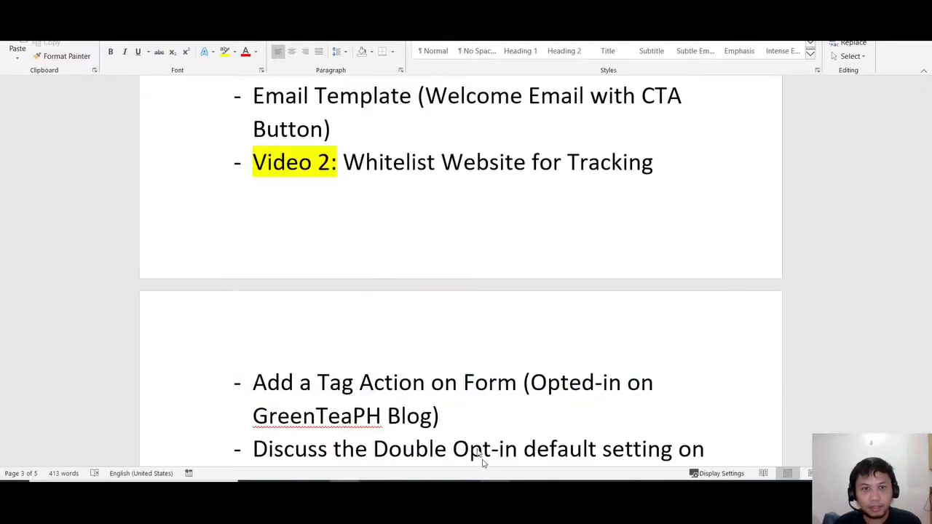
Review the topics that follow website whitelisting in the Word outline, including the form's tag action.
scroll(342, 223, "down", 5)
scroll(345, 228, "up", 4)
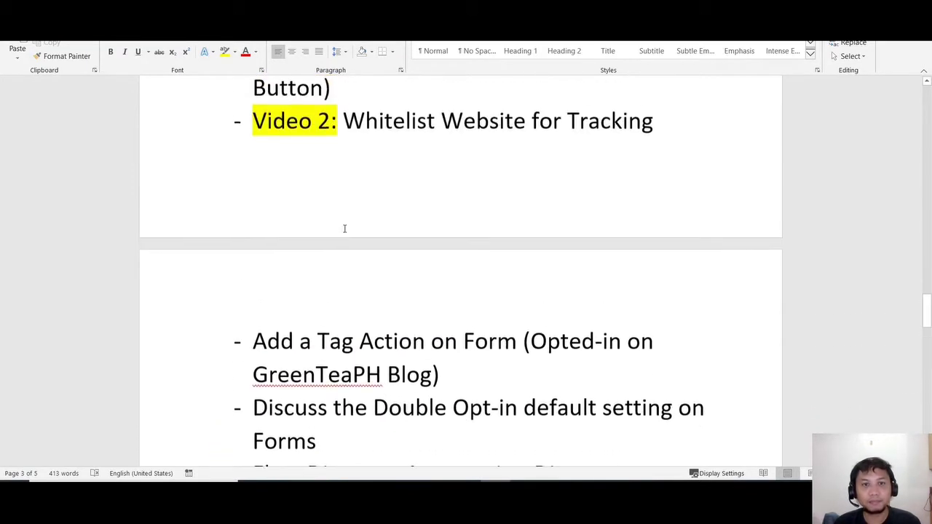
scroll(345, 229, "down", 3)
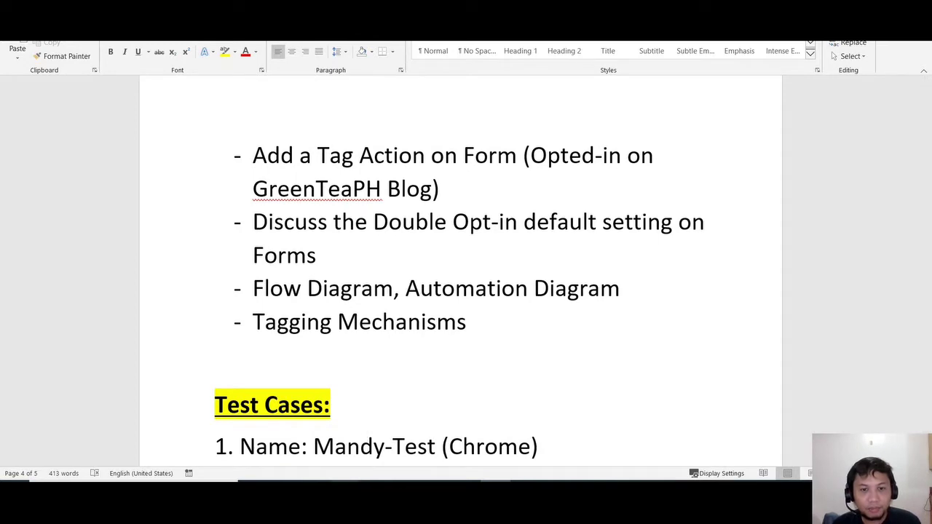
Switch back to ActiveCampaign and open Green Tea PH (Form) from the forms list in the form editor.
mouse_move(345, 491)
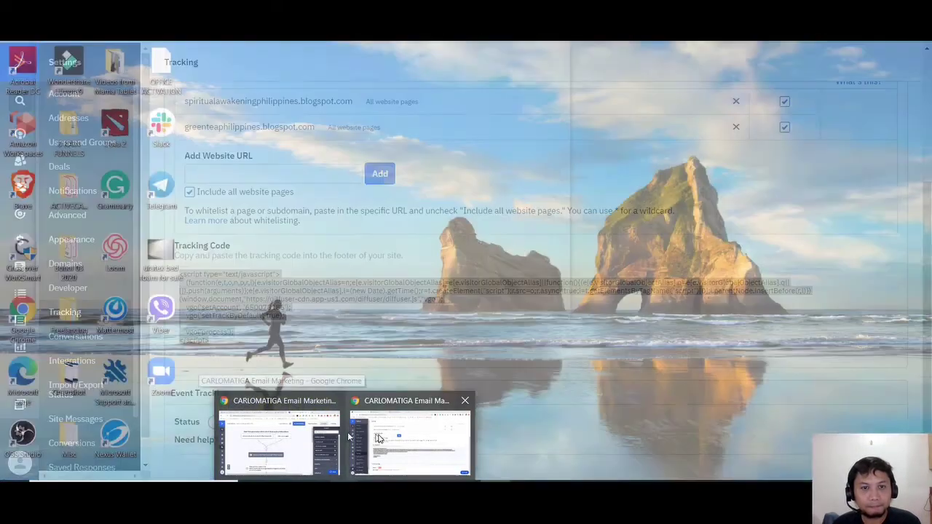
left_click(331, 437)
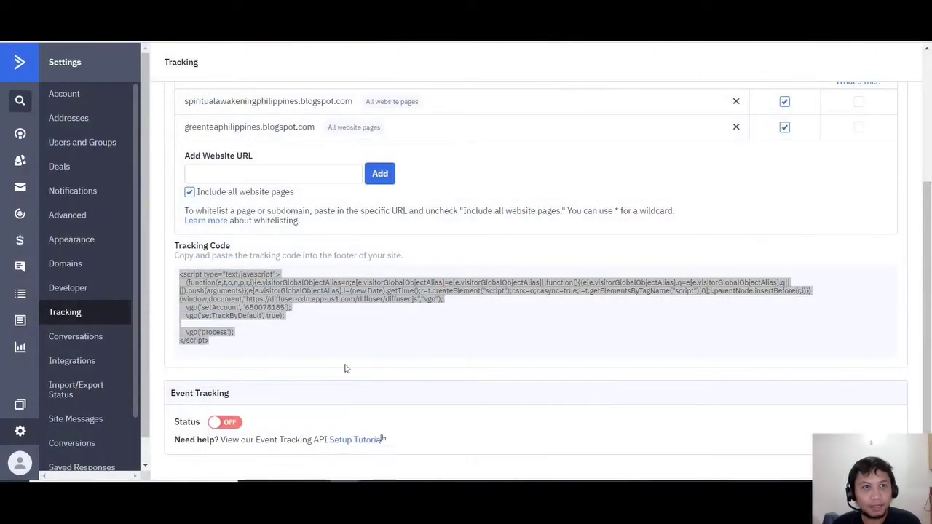
left_click(19, 63)
key("alt+Tab")
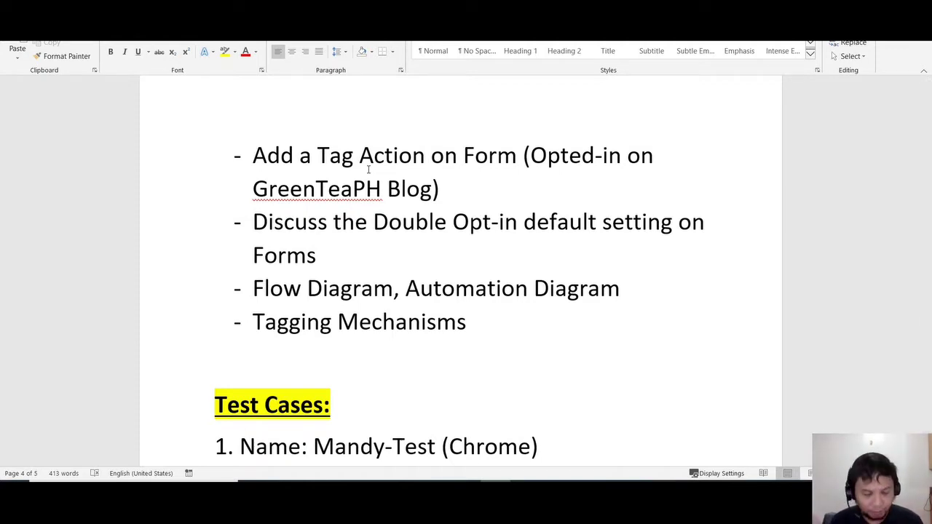
key("alt+Tab")
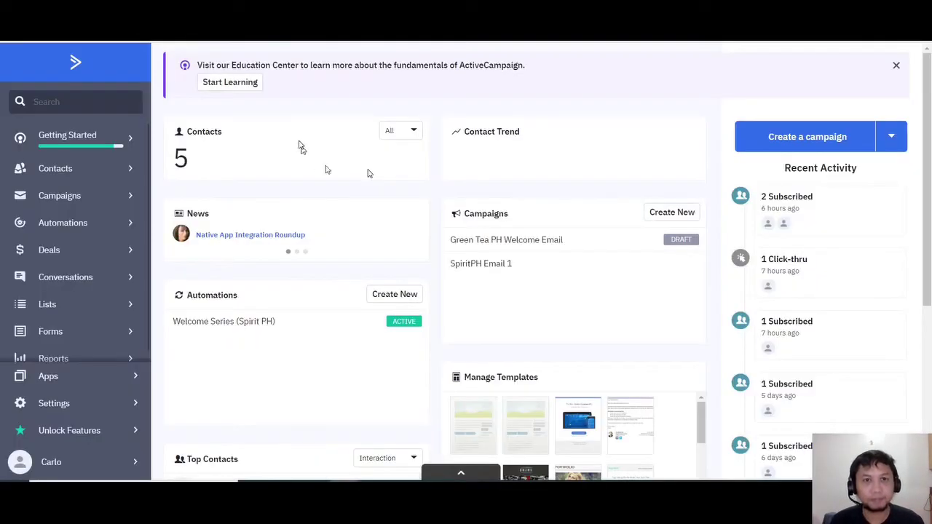
left_click(66, 342)
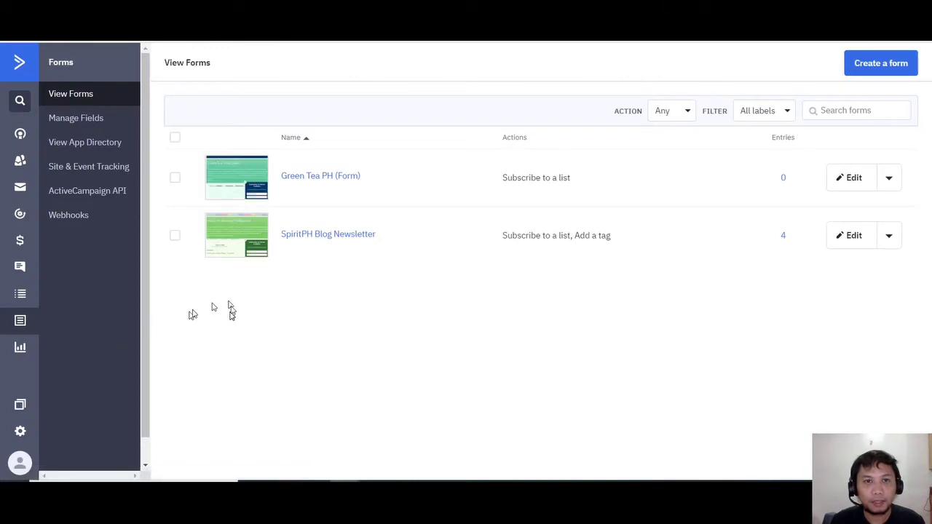
left_click(306, 180)
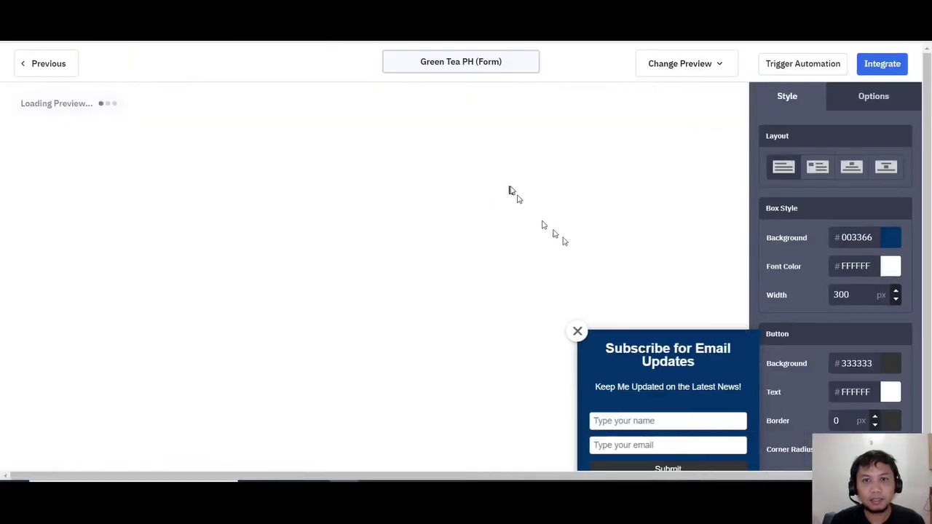
scroll(807, 245, "down", 5)
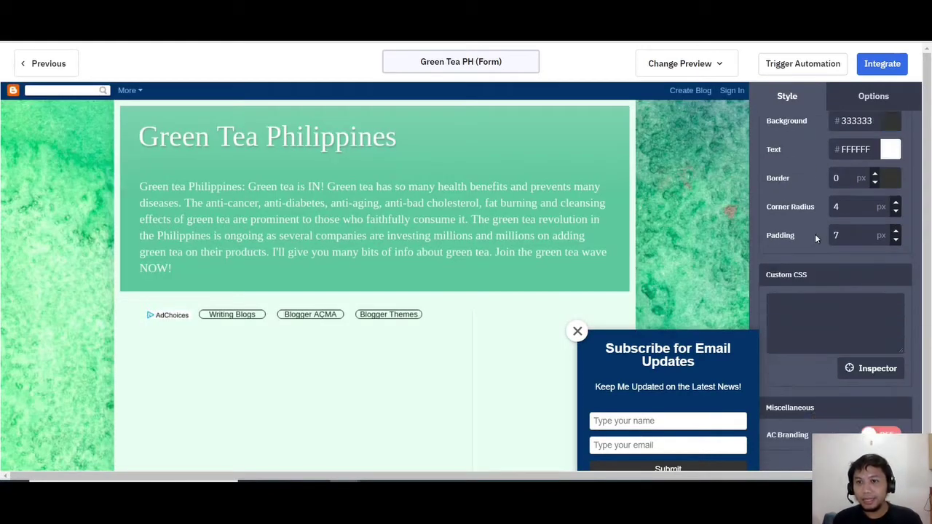
Start a new form action of the type Add a tag in the form's options.
scroll(813, 251, "up", 5)
scroll(813, 255, "down", 4)
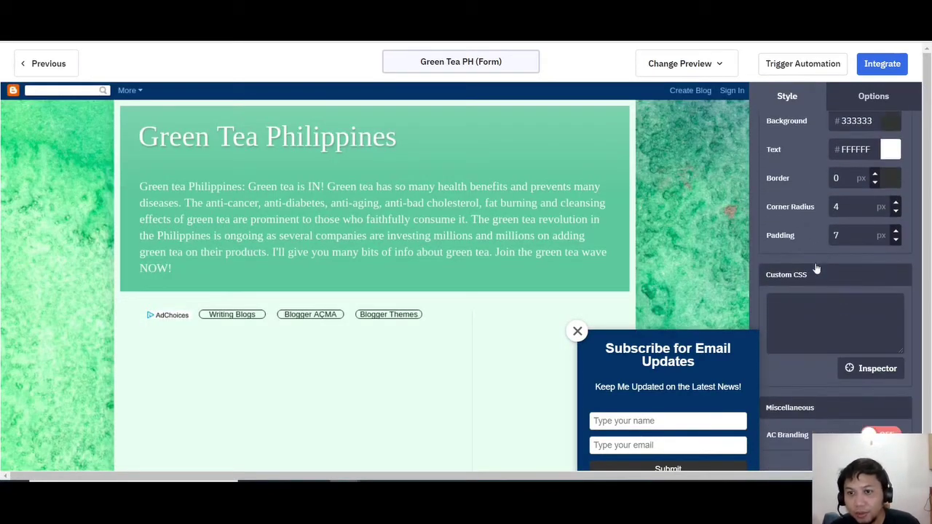
scroll(812, 265, "up", 4)
left_click(872, 100)
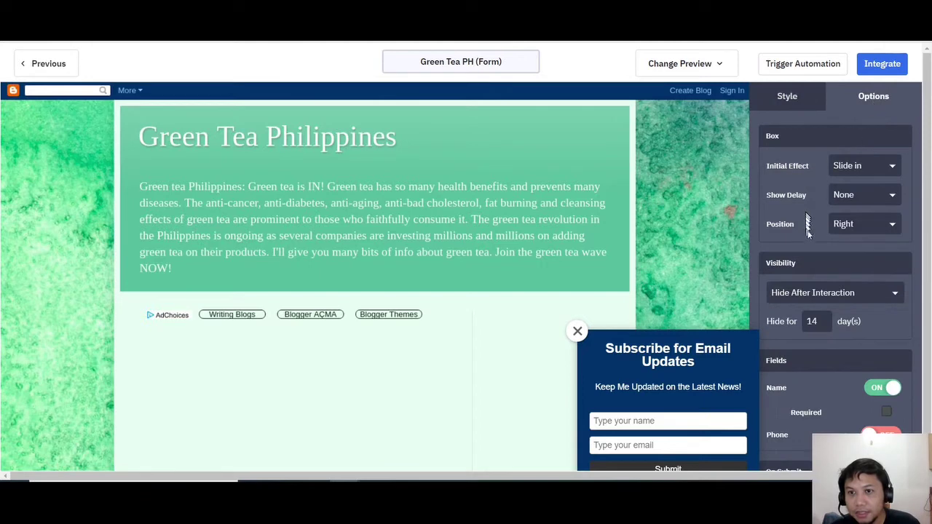
scroll(813, 262, "down", 5)
scroll(813, 264, "down", 2)
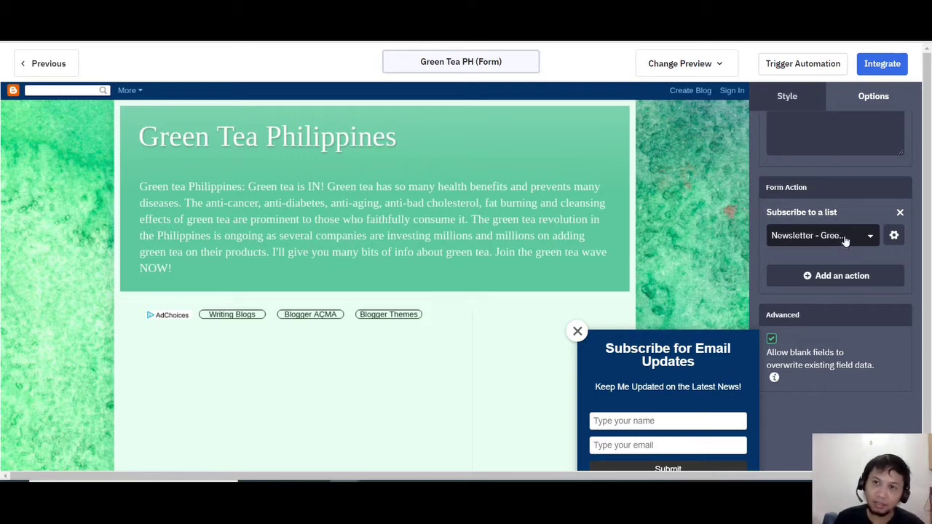
left_click(841, 278)
left_click(368, 155)
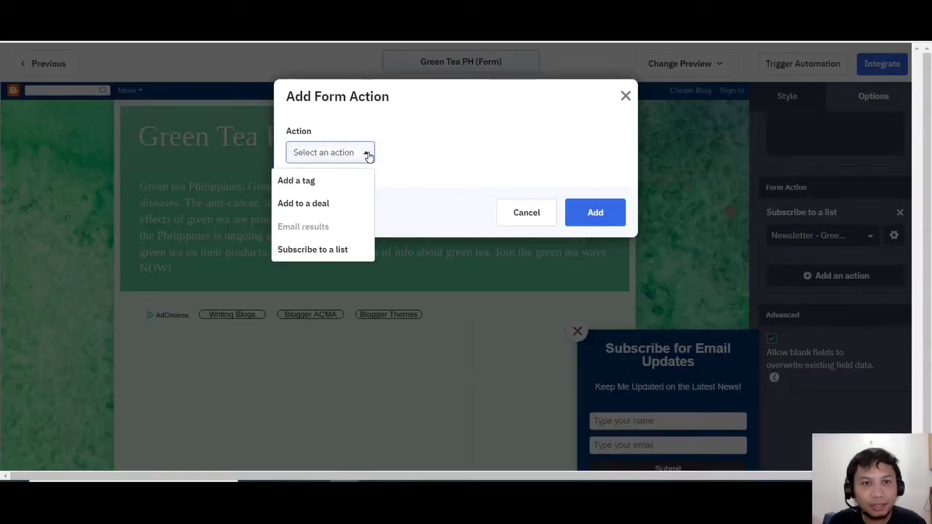
left_click(316, 183)
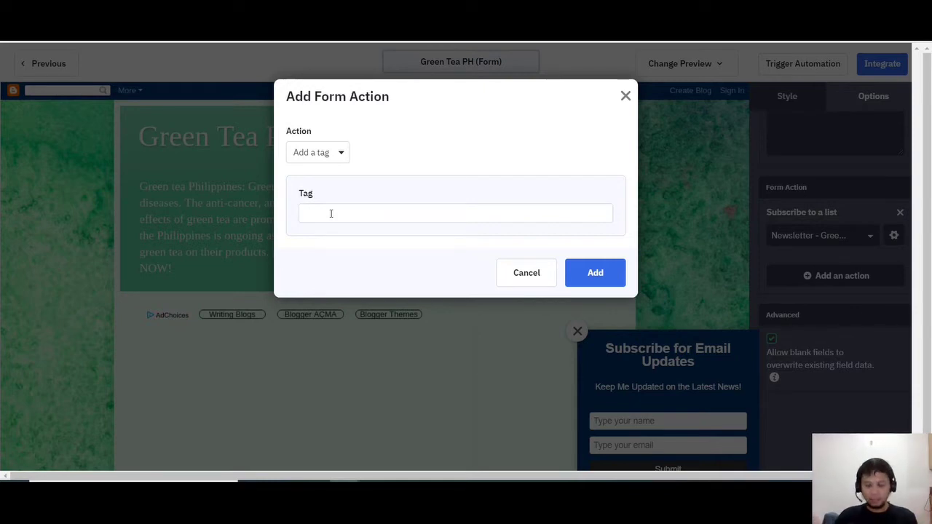
left_click(407, 213)
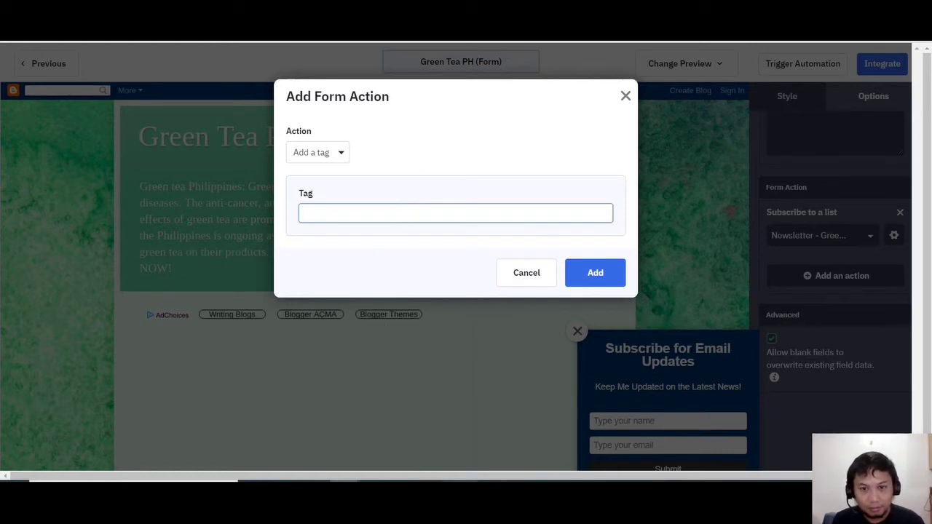
Copy the tag name from the Word outline and add it as the form's tag action, named "Opted-in on GreenTeaPH Blog Form".
left_click(490, 493)
left_click_drag(529, 155, 430, 190)
key("ctrl+c")
key("alt+Tab")
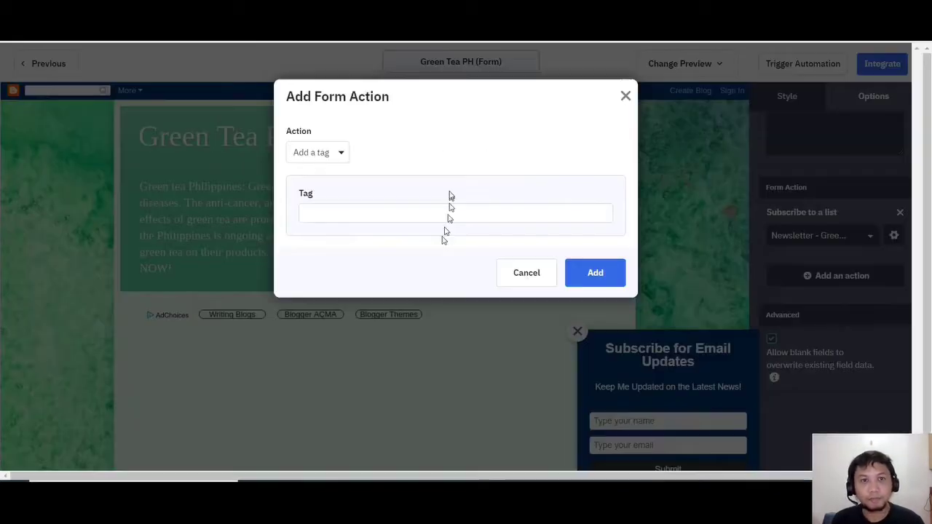
left_click(399, 207)
key("ctrl+v")
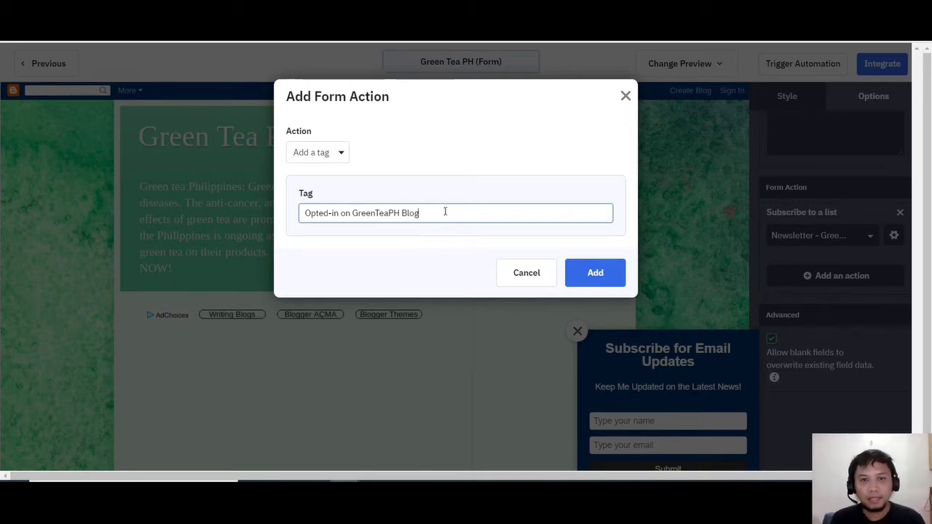
left_click(594, 273)
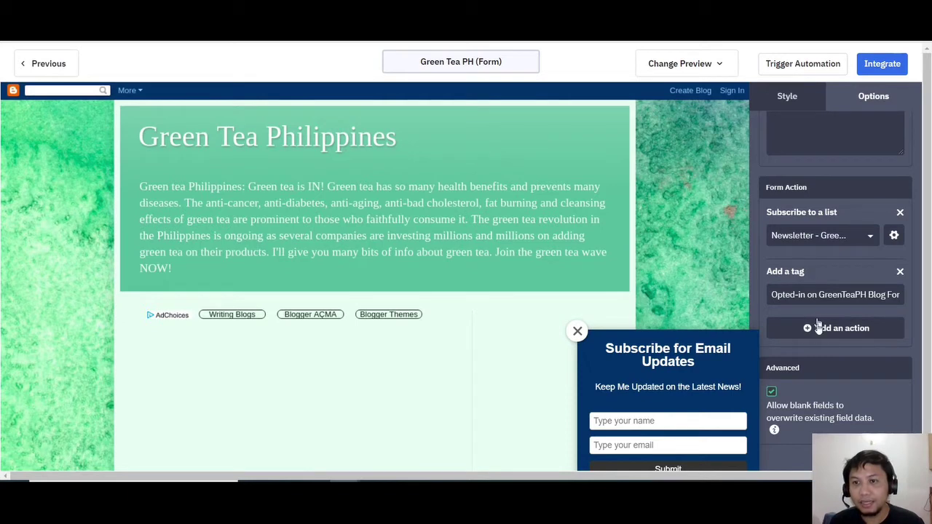
Review the form's style, visibility, field and submit settings along with its list and tag actions.
scroll(817, 354, "down", 1)
scroll(820, 320, "up", 2)
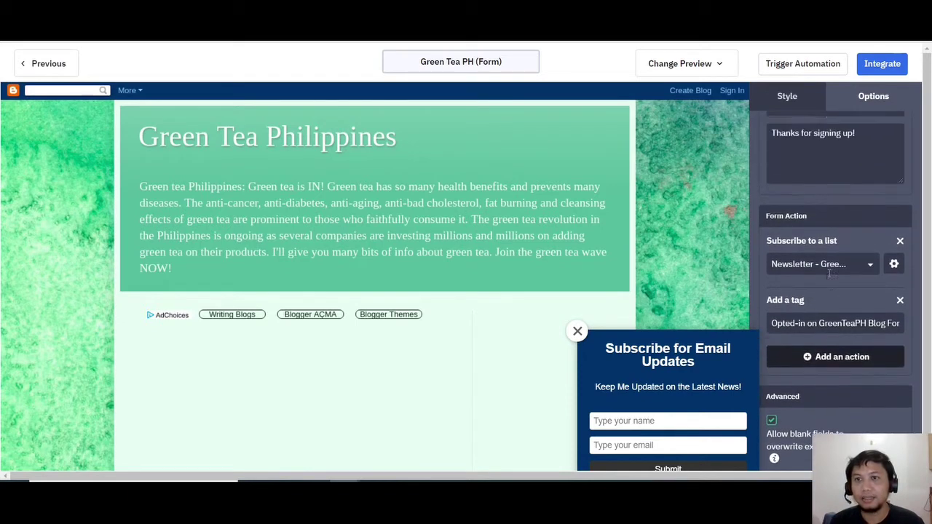
scroll(821, 325, "down", 1)
left_click(496, 493)
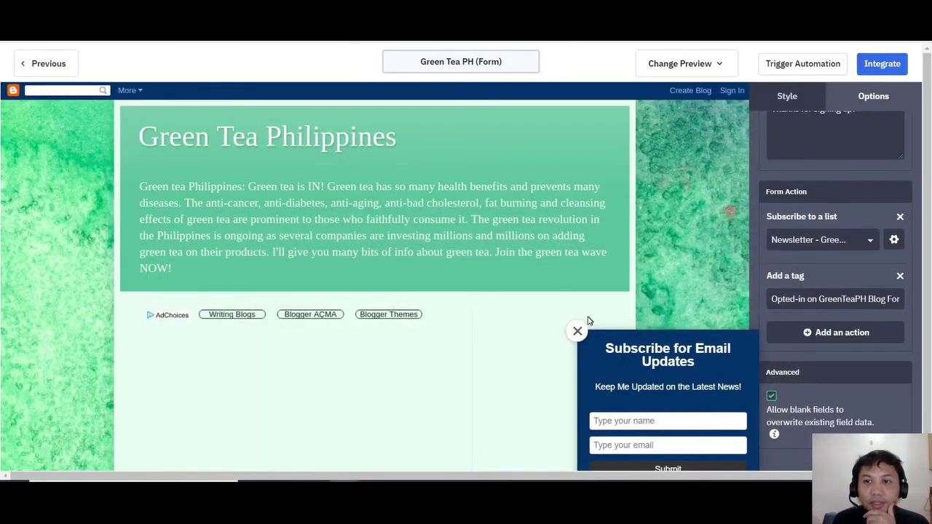
scroll(774, 265, "up", 5)
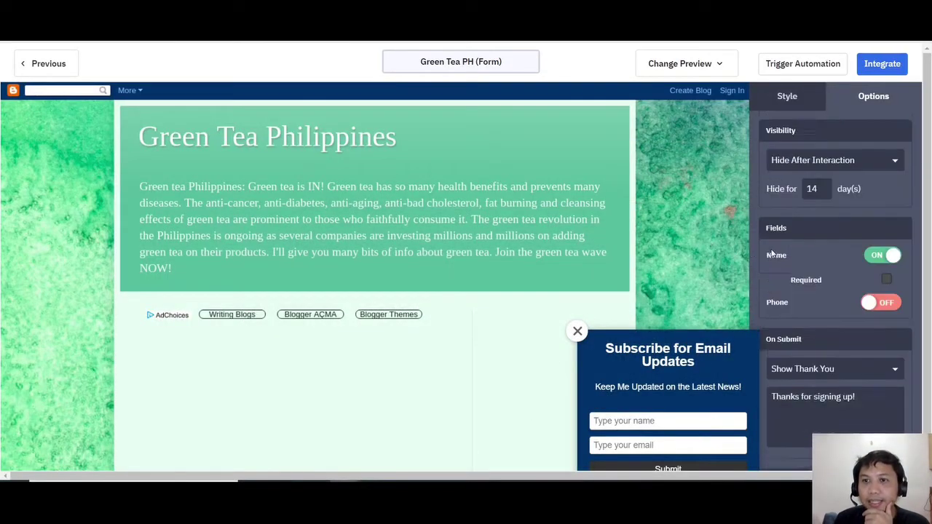
left_click(799, 97)
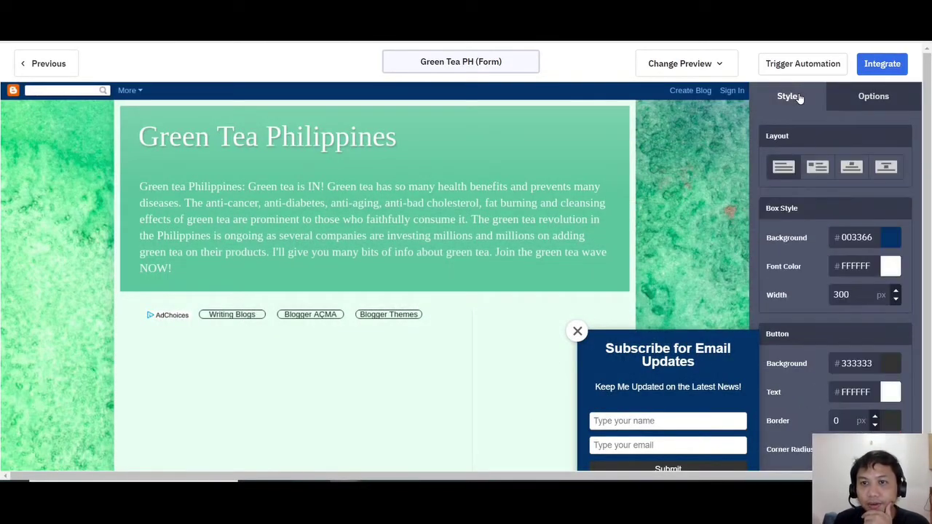
left_click(874, 100)
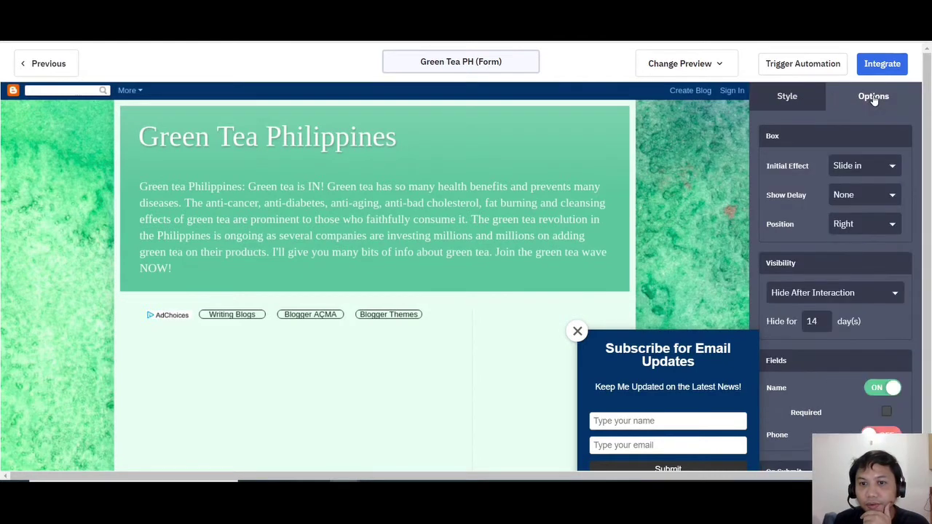
scroll(795, 219, "down", 5)
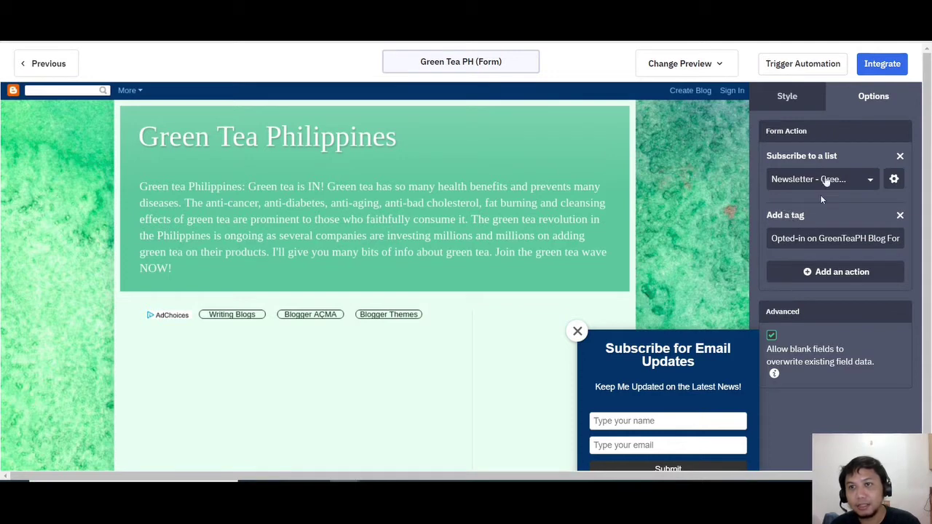
Copy the form's simple embed code from its integration page and open the ActiveCampaign Form gadget in Blogger's footer-1 section for editing.
left_click(885, 66)
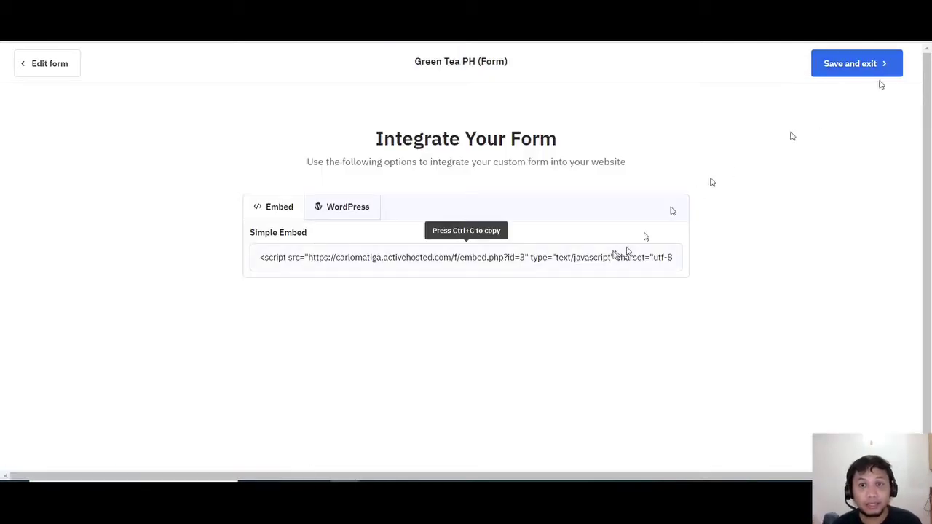
left_click(534, 257)
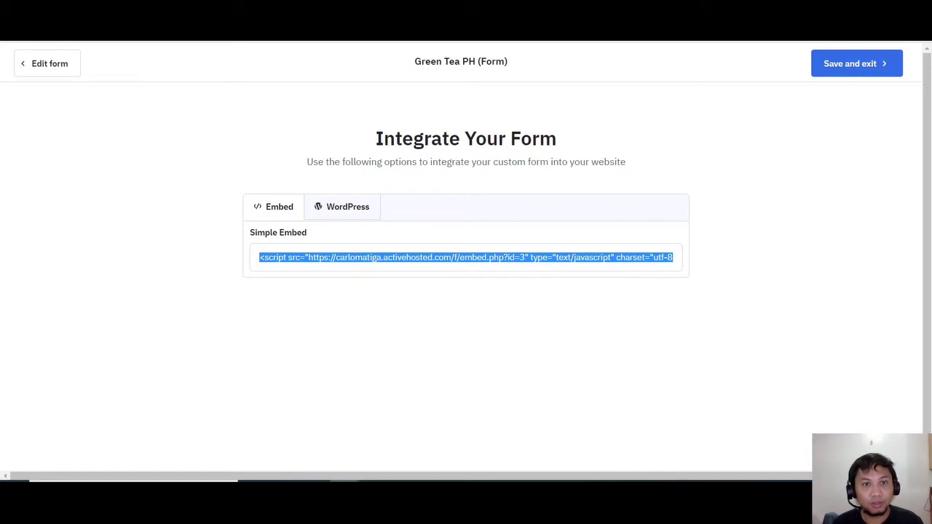
left_click(266, 9)
scroll(286, 269, "up", 4)
scroll(305, 289, "up", 2)
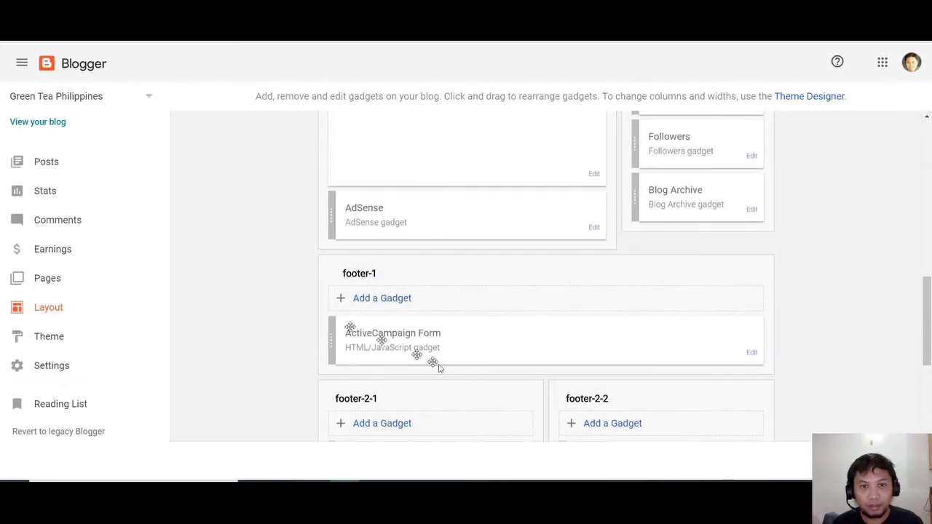
left_click(751, 352)
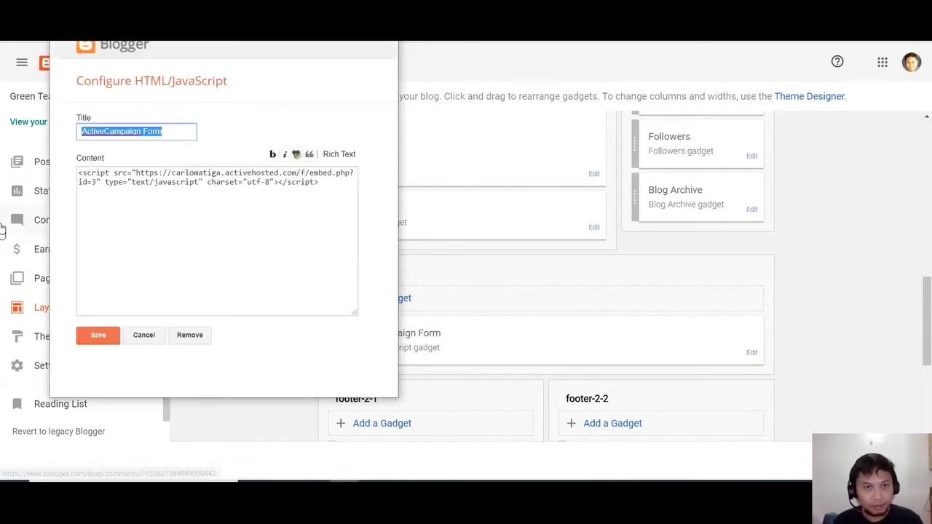
Replace the gadget's HTML/JavaScript content with the copied form embed code and save the gadget.
left_click(179, 183)
key("ctrl+a")
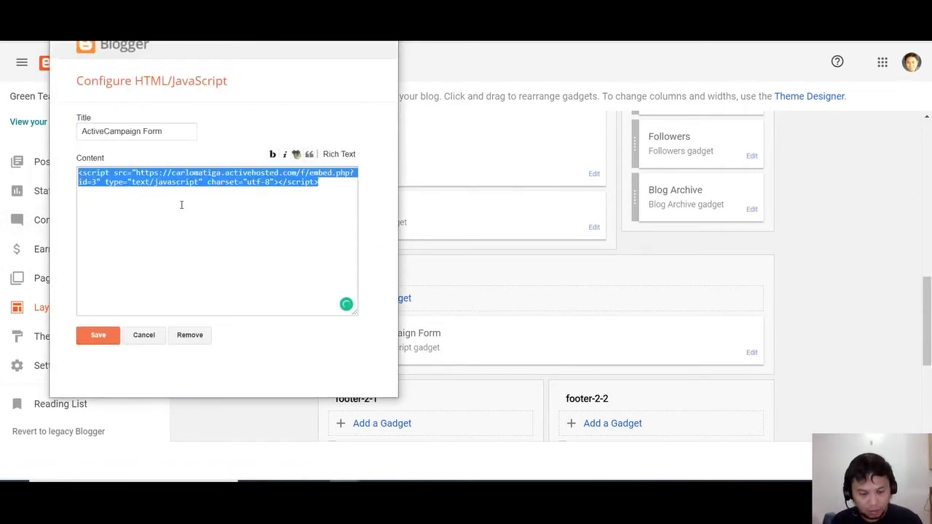
left_click(181, 205)
left_click(98, 336)
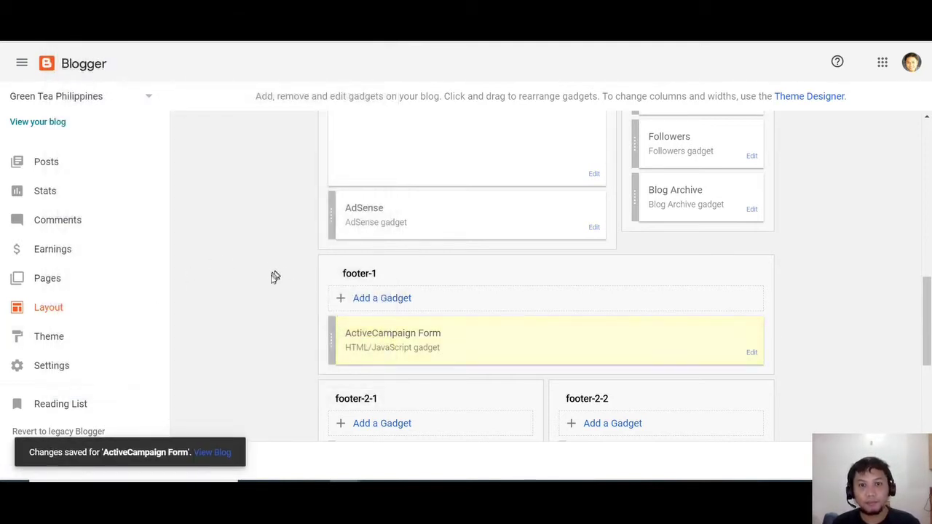
Reload the published Green Tea Philippines blog to check the form, and save and exit the form in ActiveCampaign.
scroll(275, 275, "down", 2)
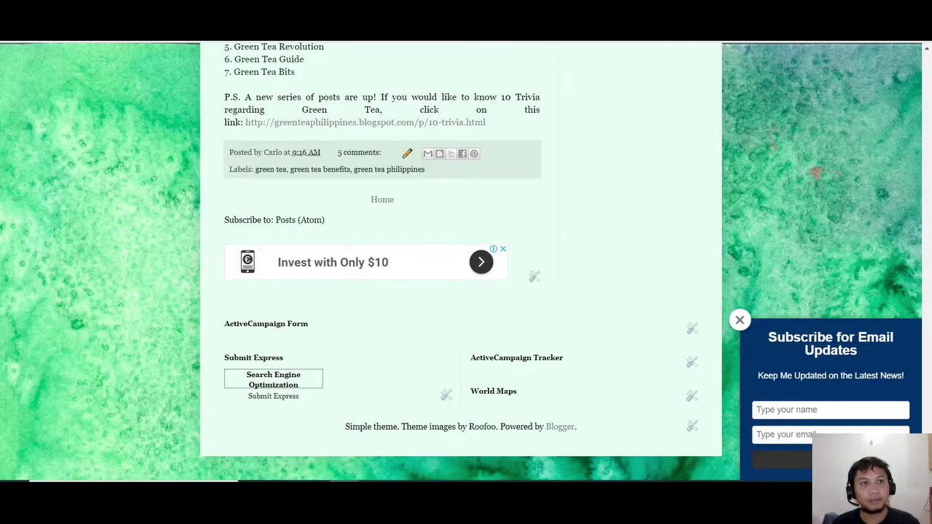
key("F5")
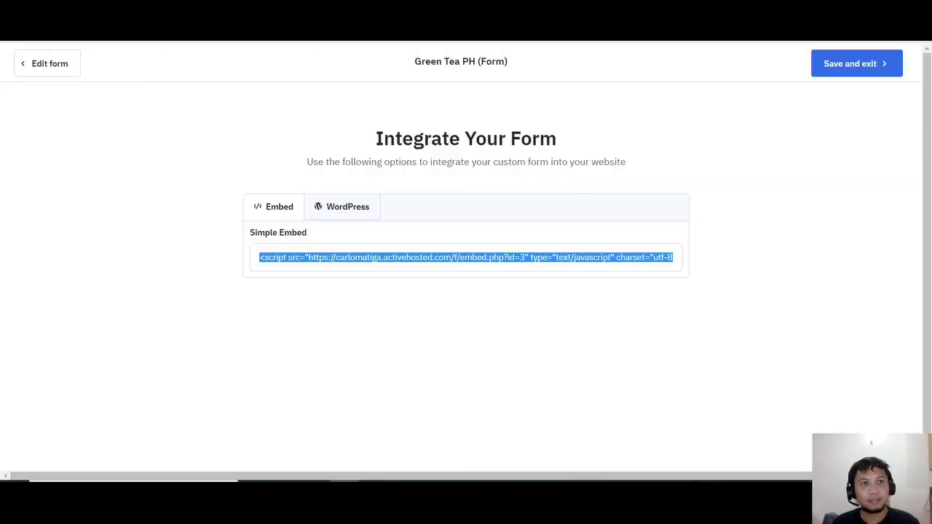
left_click(371, 269)
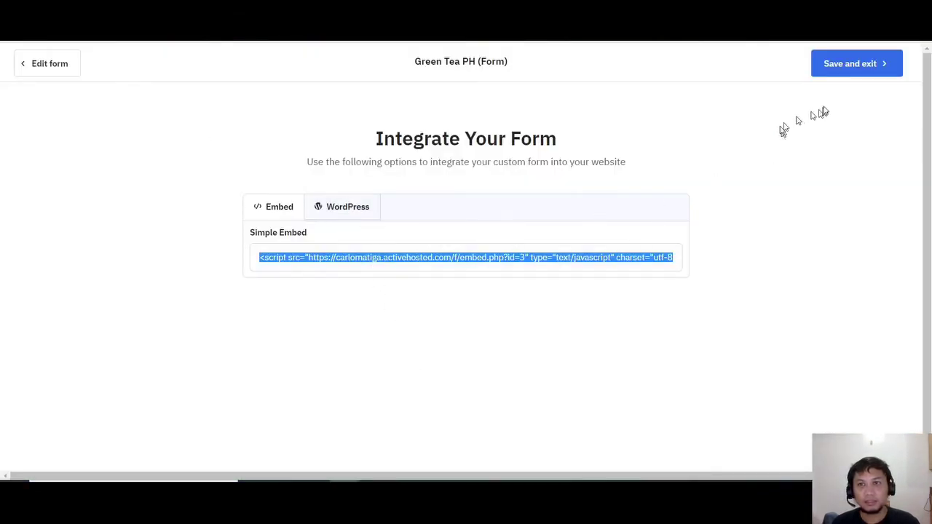
left_click(866, 68)
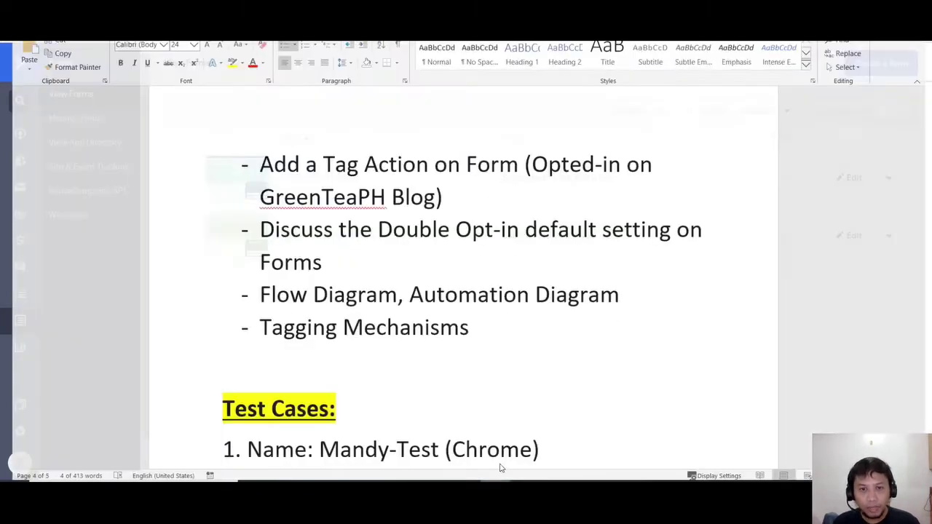
Check the double opt-in topic in the Word outline and reopen Green Tea PH (Form) from ActiveCampaign's forms list.
left_click(394, 248)
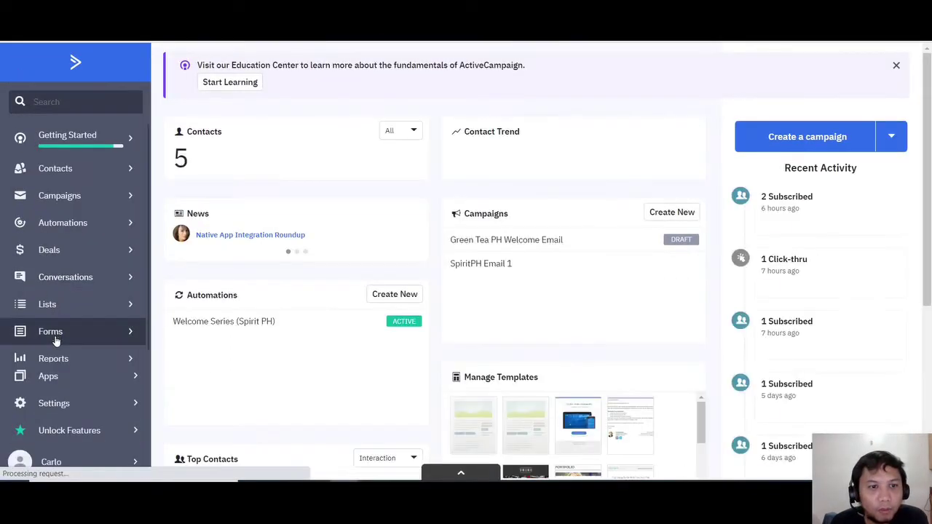
left_click(55, 340)
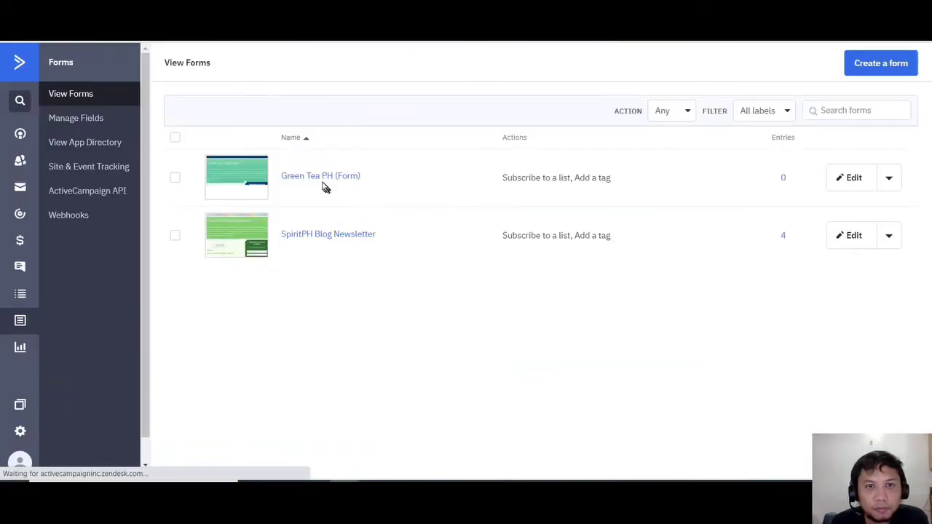
left_click(318, 182)
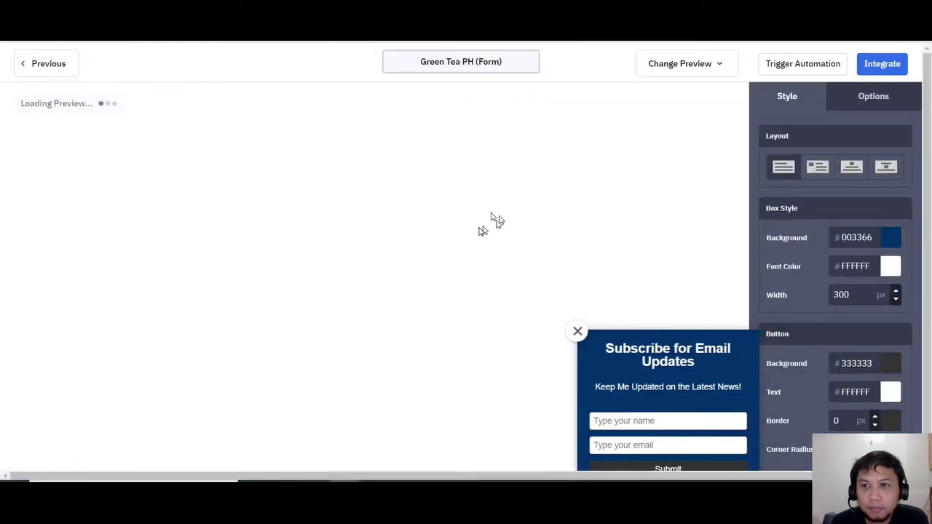
Examine the opt-in confirmation options of the form's Newsletter - Green Tea PH subscription action, and close them without saving.
scroll(806, 323, "down", 5)
scroll(806, 323, "up", 5)
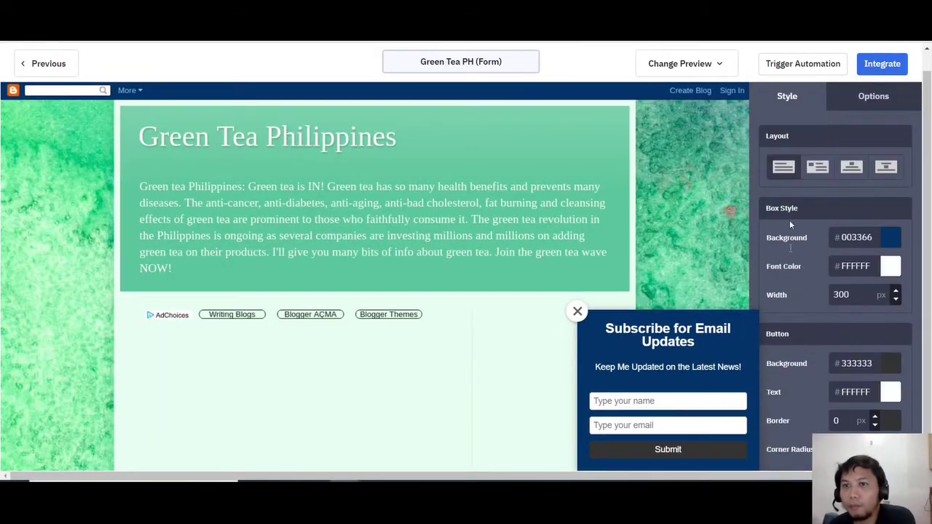
left_click(863, 98)
scroll(834, 284, "down", 5)
scroll(834, 284, "down", 1)
scroll(834, 263, "down", 1)
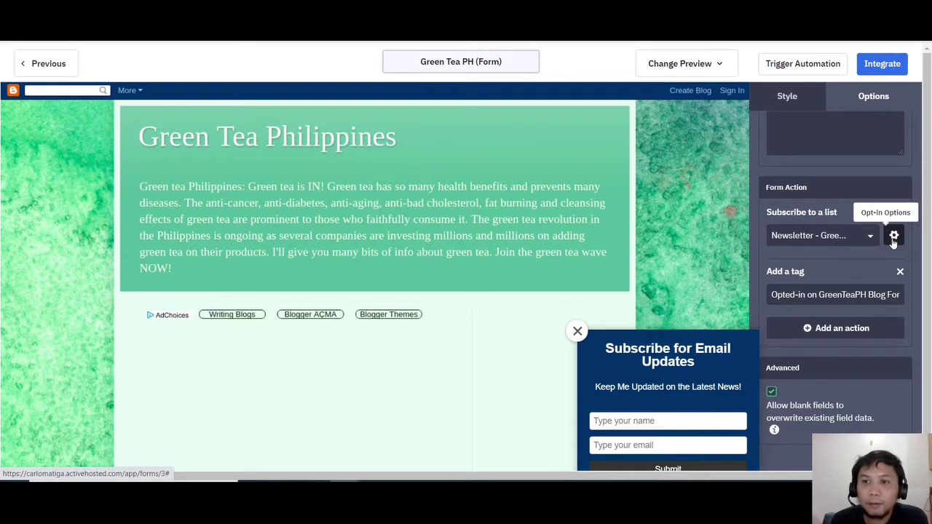
left_click(894, 237)
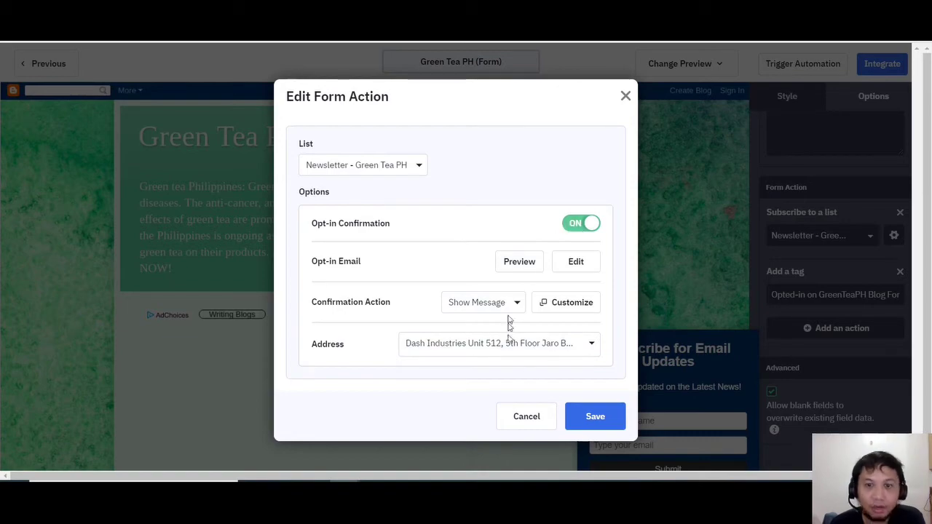
left_click(626, 96)
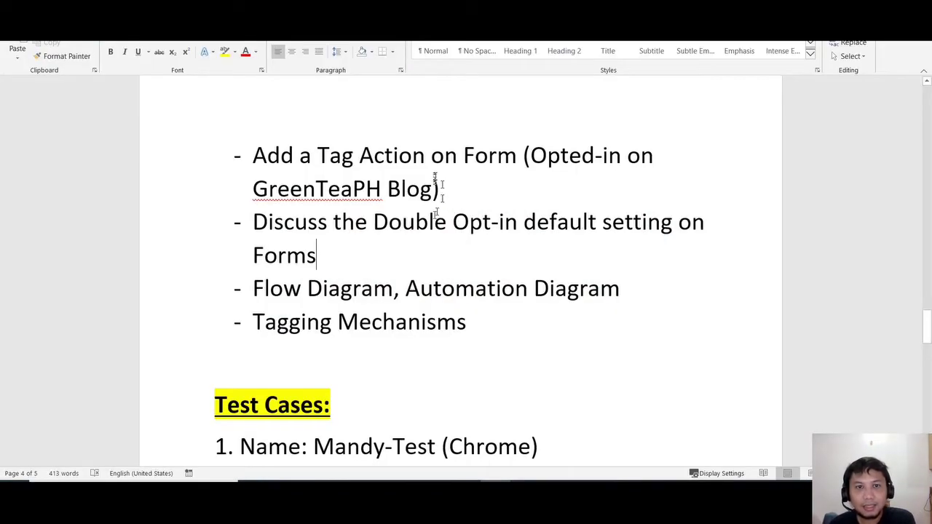
Switch to the Word outline and review the ingredients list from the embedded form to the tagging mechanisms.
scroll(457, 235, "up", 5)
scroll(457, 235, "up", 3)
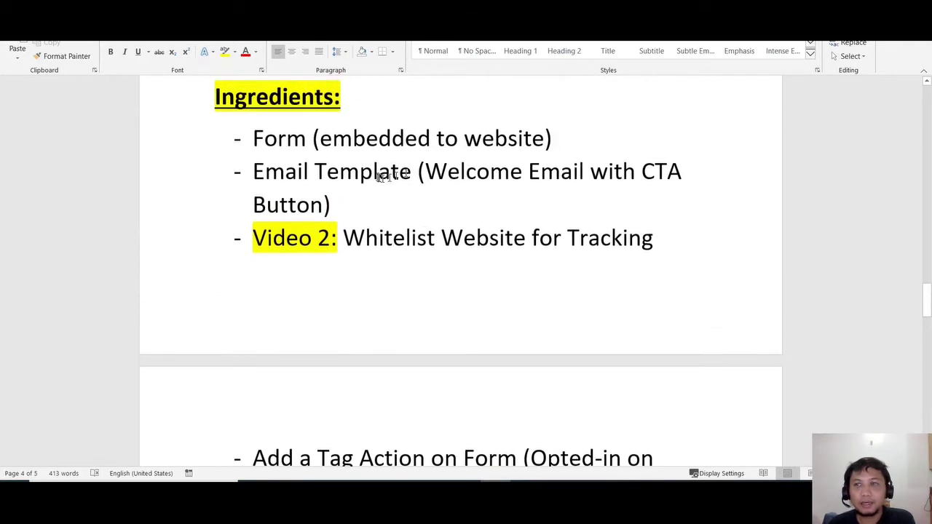
scroll(437, 260, "down", 8)
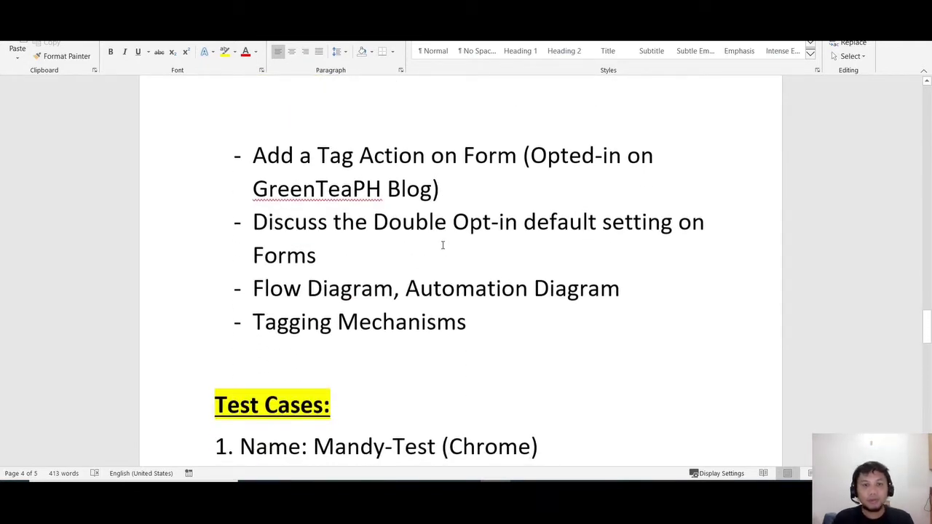
left_click(458, 262)
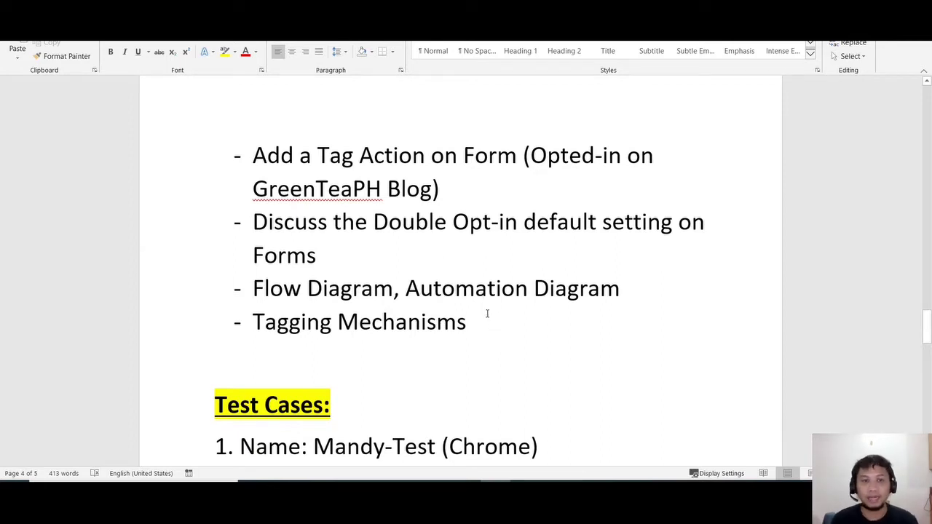
Switch to ActiveCampaign, leave the Green Tea PH form editor and open the list of automations.
mouse_move(342, 495)
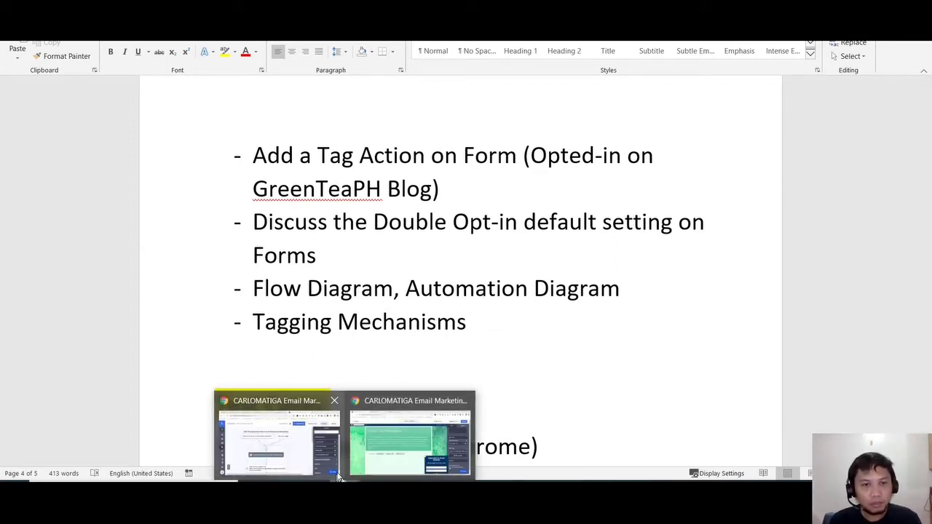
left_click(408, 441)
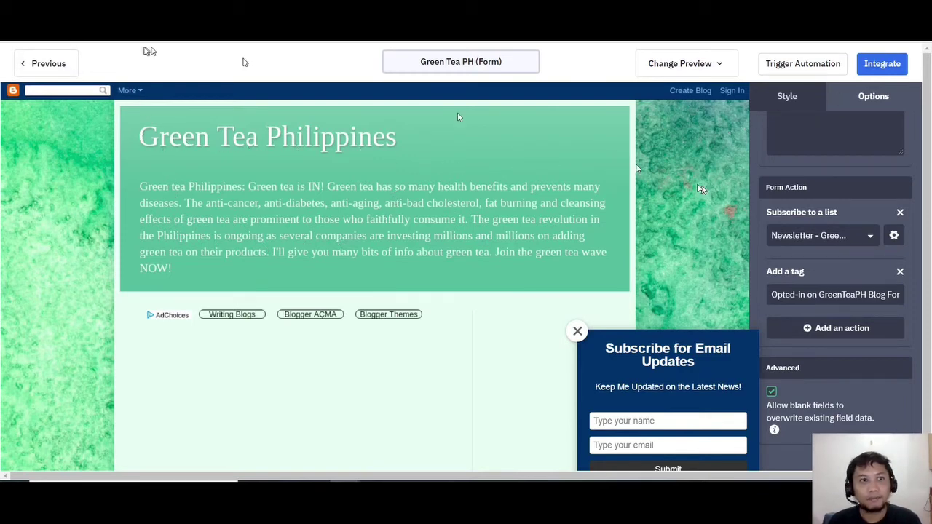
left_click(46, 64)
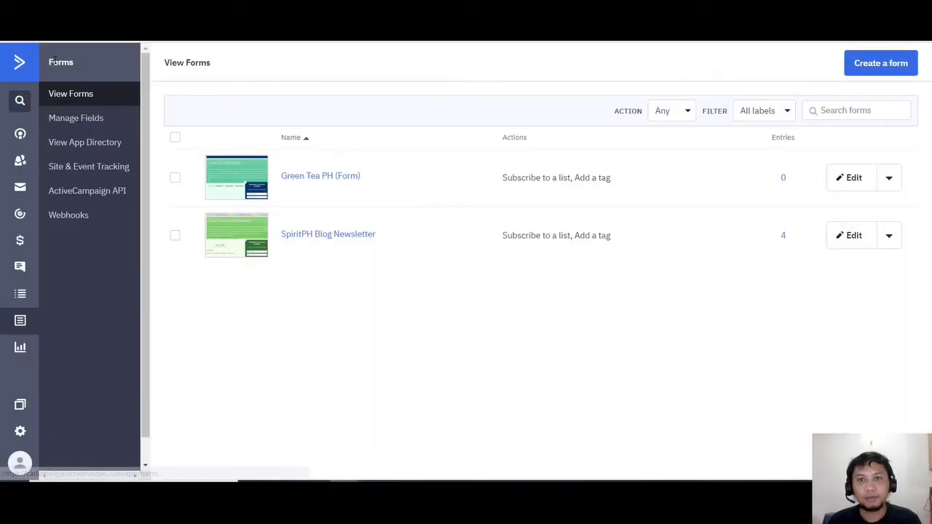
left_click(20, 66)
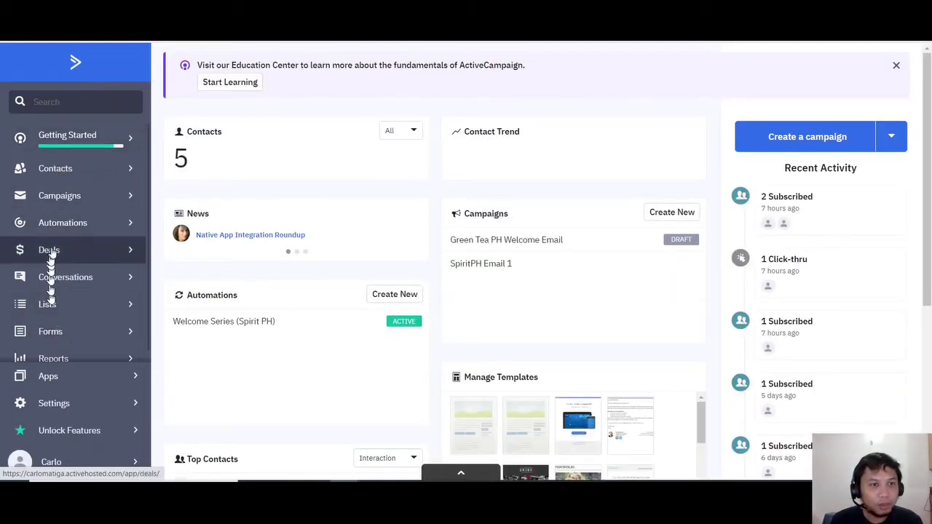
left_click(58, 223)
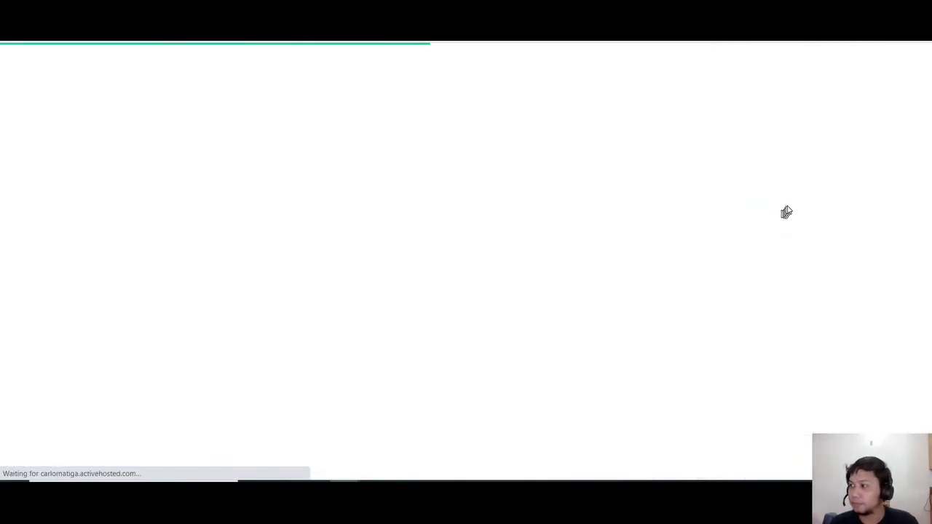
mouse_move(429, 454)
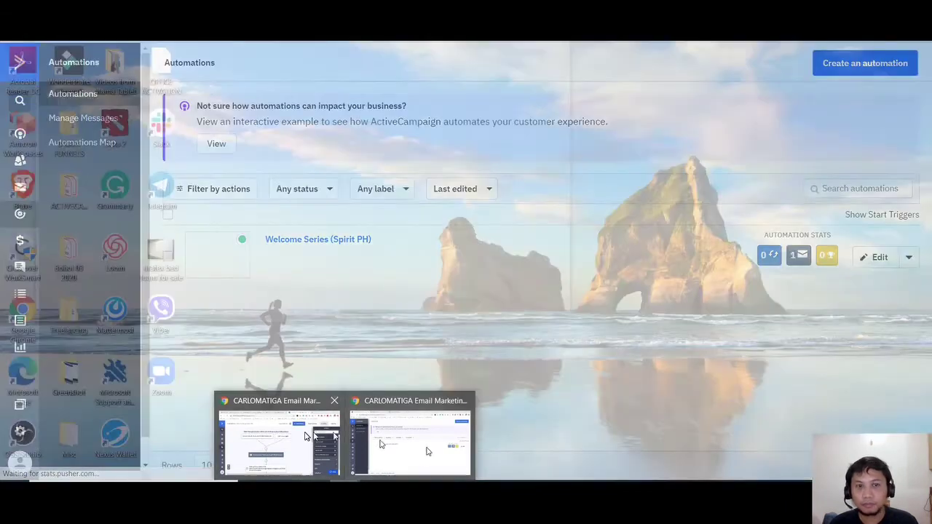
left_click(303, 431)
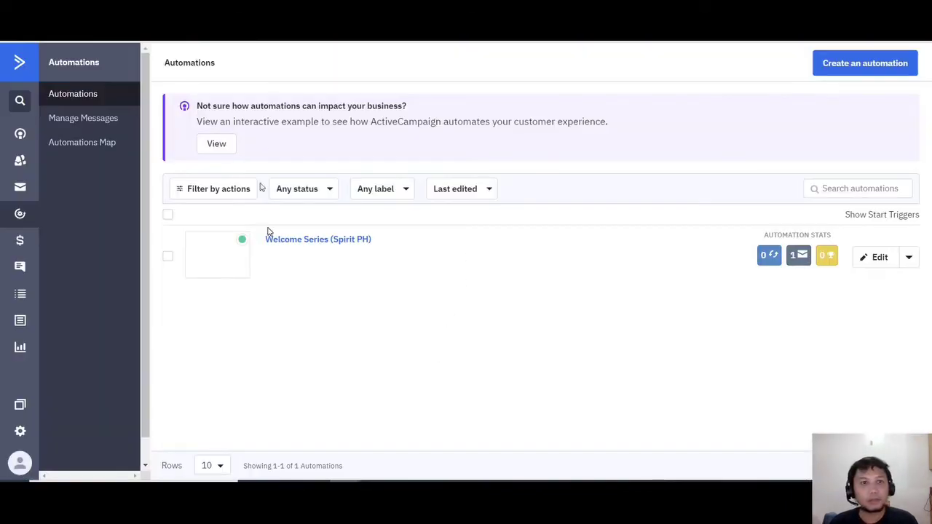
Create a new automation with the Start from Scratch recipe after browsing the available recipes.
left_click(864, 66)
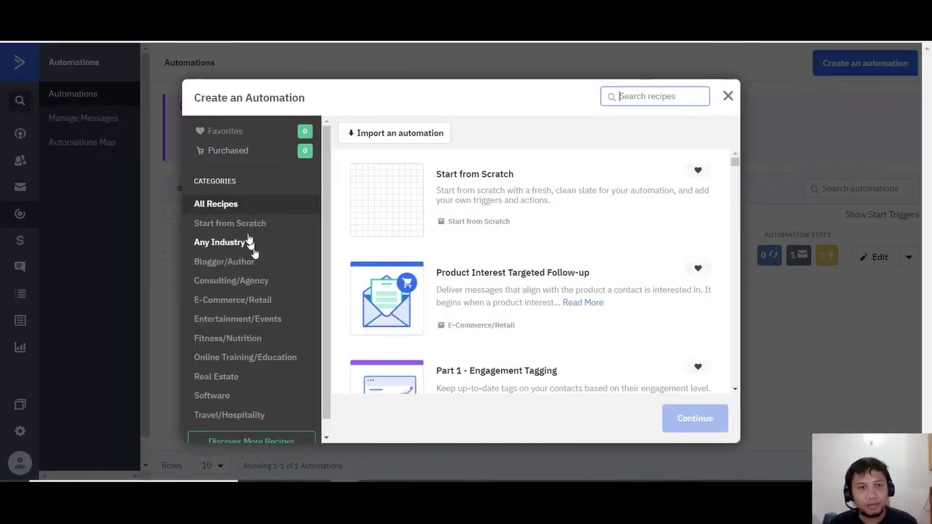
scroll(426, 273, "down", 3)
scroll(428, 284, "down", 12)
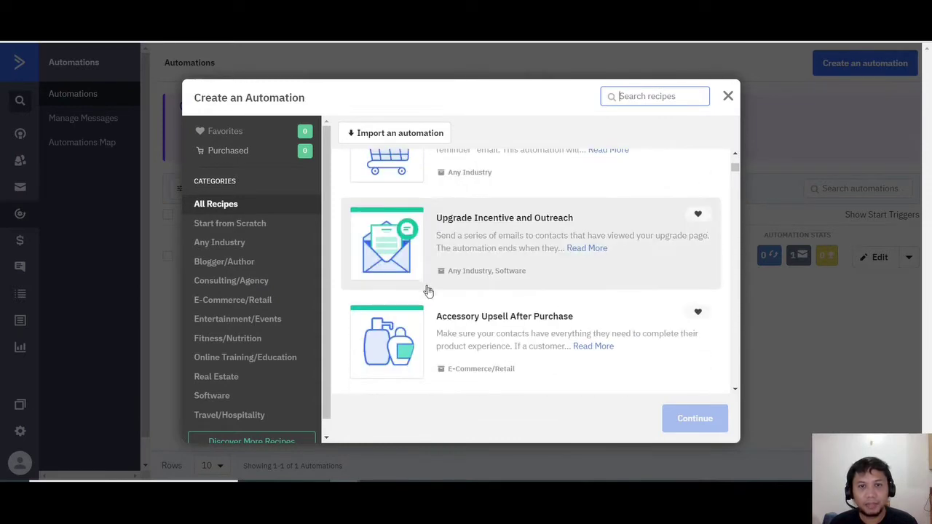
scroll(430, 302, "up", 15)
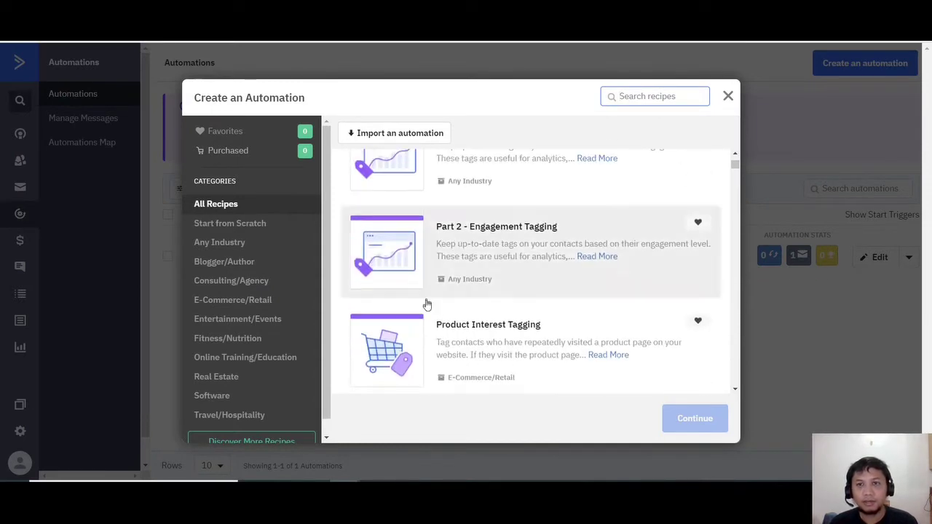
left_click(389, 204)
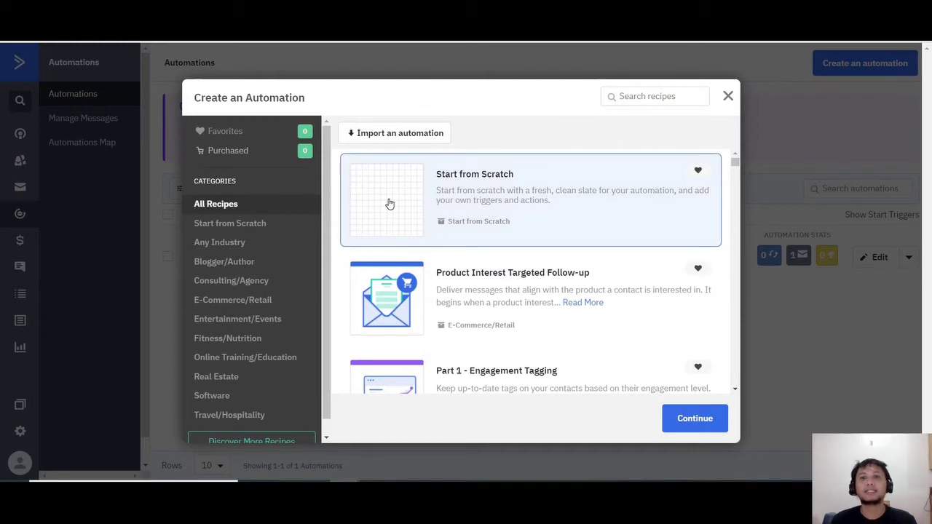
left_click(685, 421)
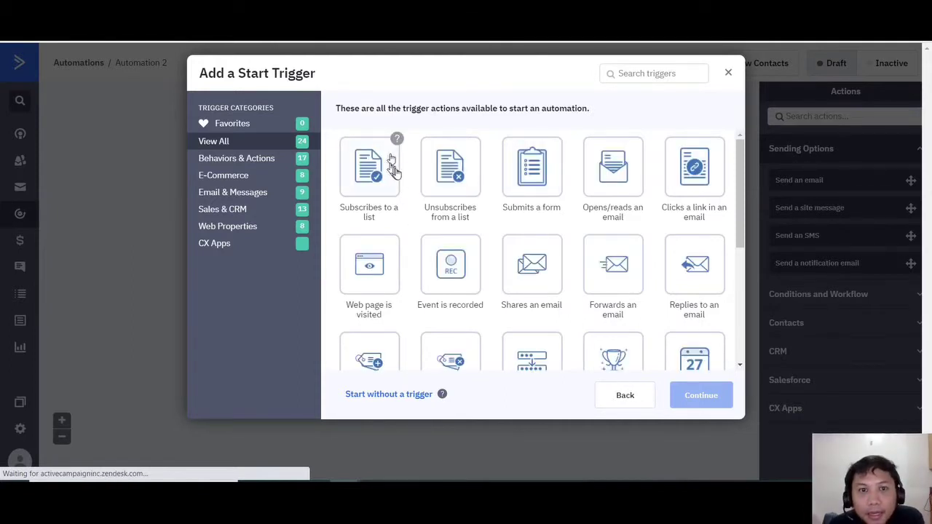
Review the available start triggers and choose Submits a form for the new automation.
scroll(514, 240, "down", 3)
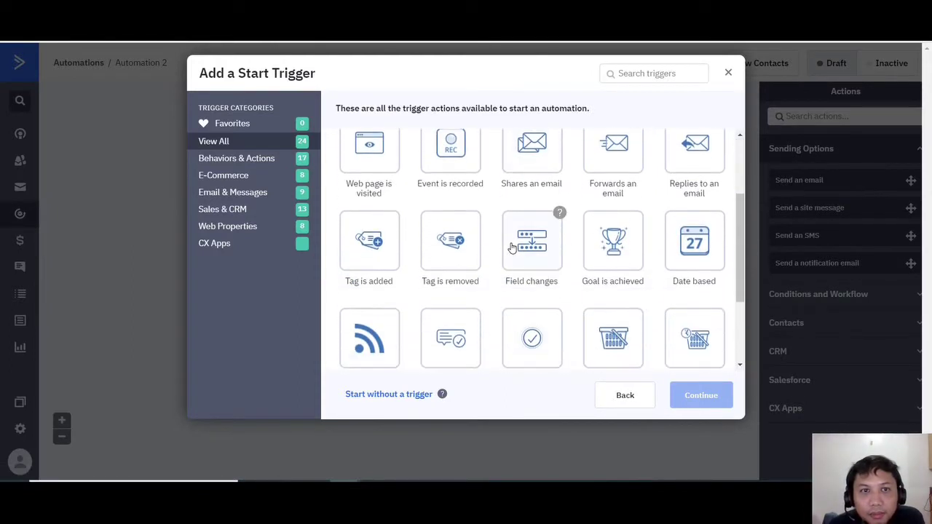
scroll(513, 249, "up", 3)
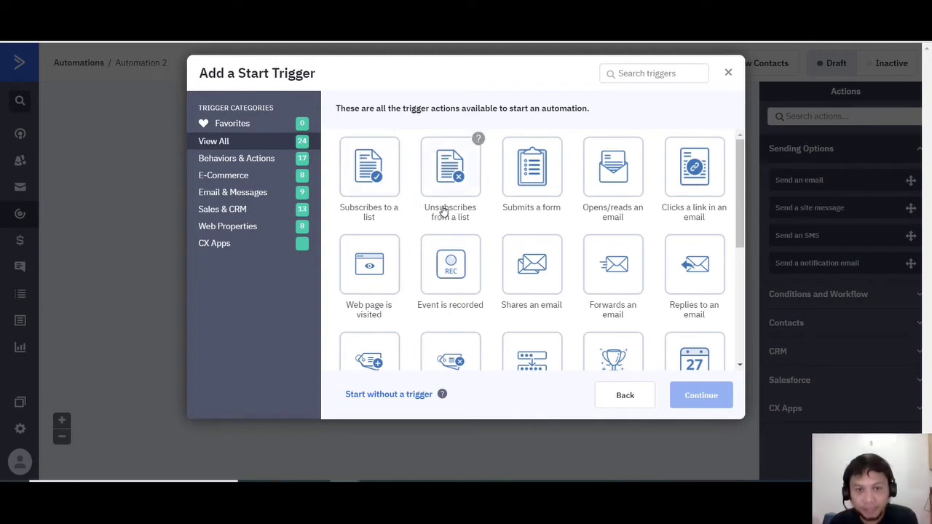
scroll(461, 291, "down", 1)
scroll(460, 291, "down", 3)
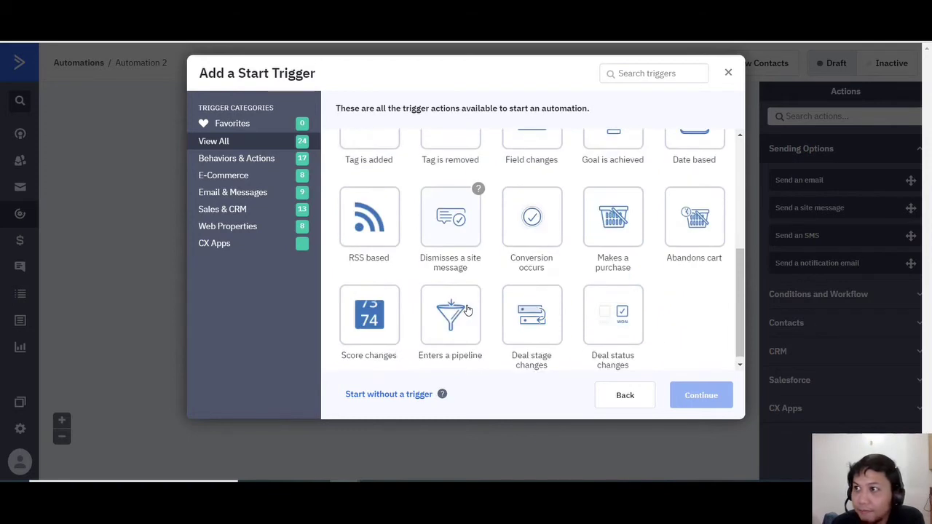
scroll(466, 306, "up", 4)
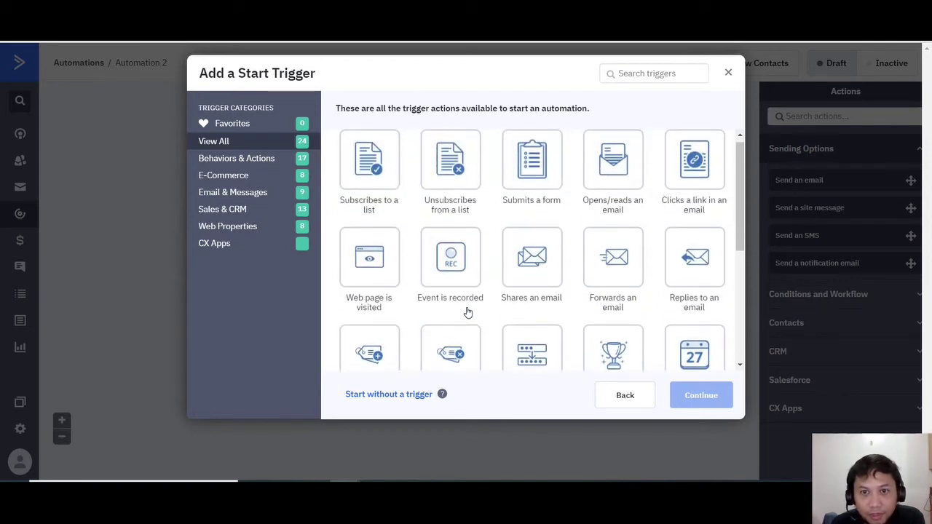
left_click(529, 174)
left_click(703, 395)
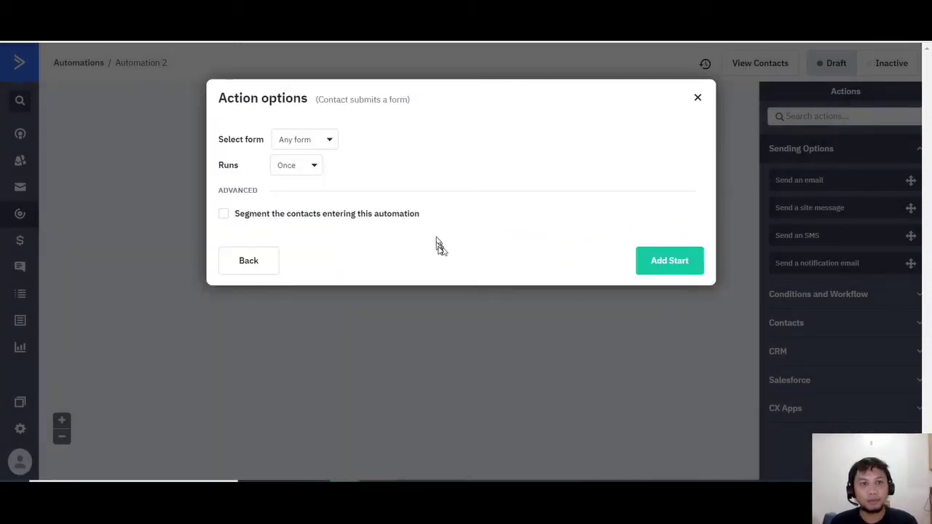
Set the trigger to Green Tea PH (Form), running once, and add it as the automation's start.
left_click(330, 140)
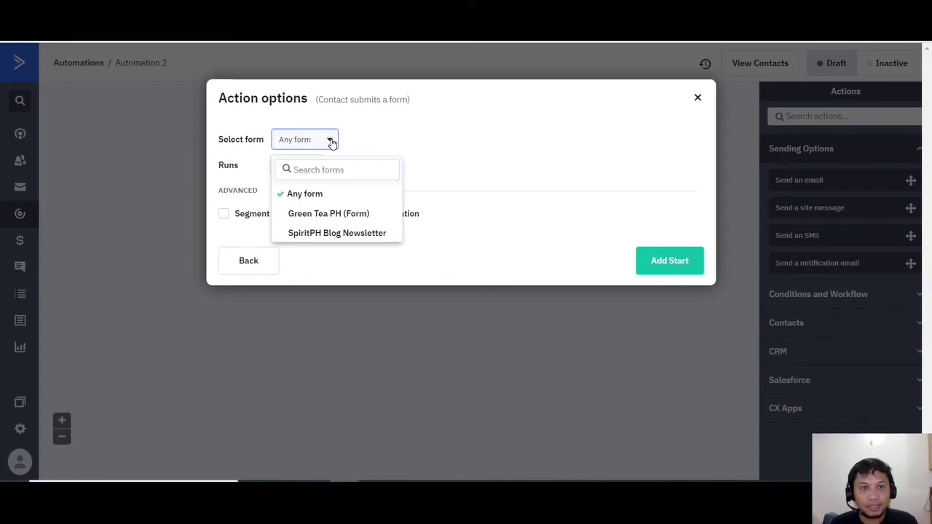
left_click(332, 214)
left_click(318, 166)
left_click(317, 167)
left_click(387, 175)
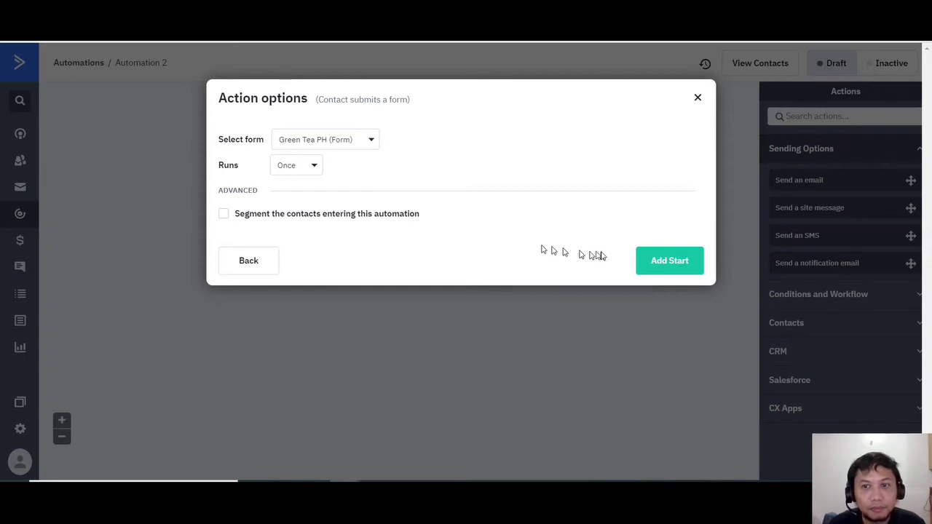
left_click(665, 263)
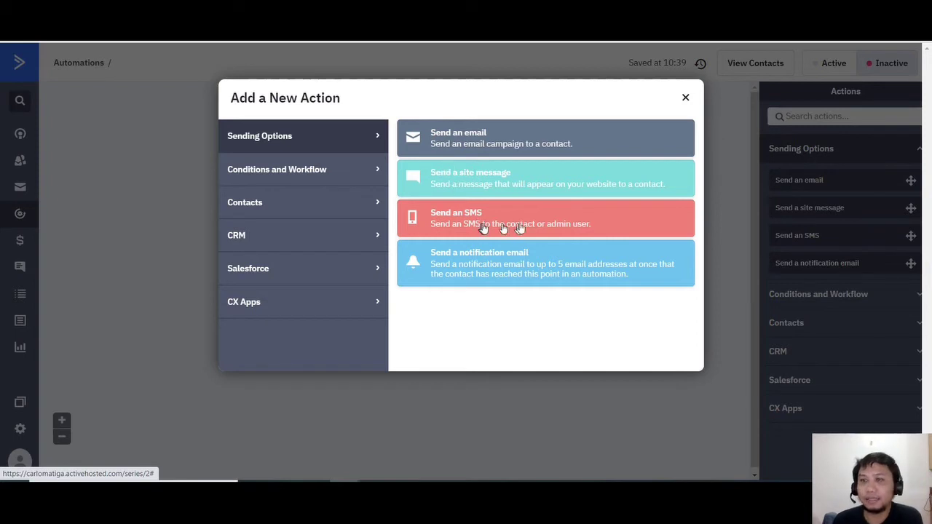
Add a Send an email action and create a new email for it named Welcome Email (GreenTeaPH).
left_click(469, 145)
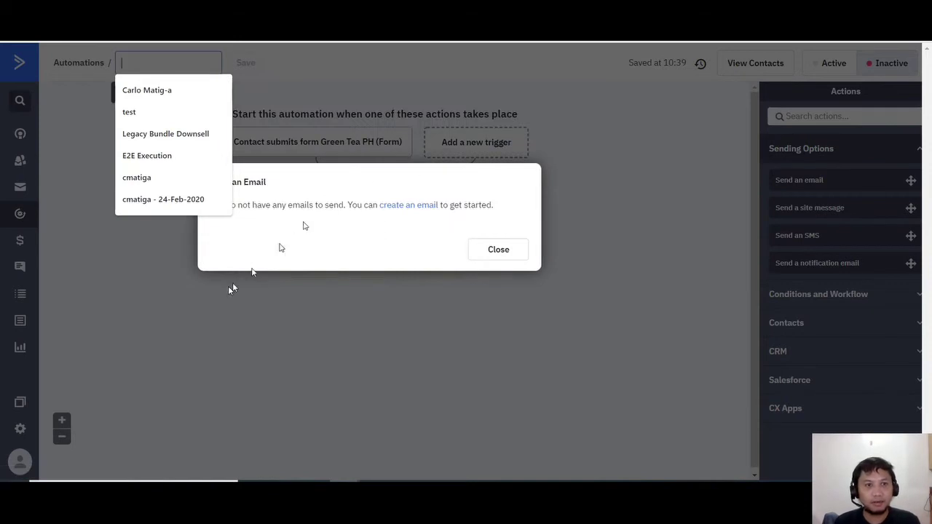
left_click(355, 224)
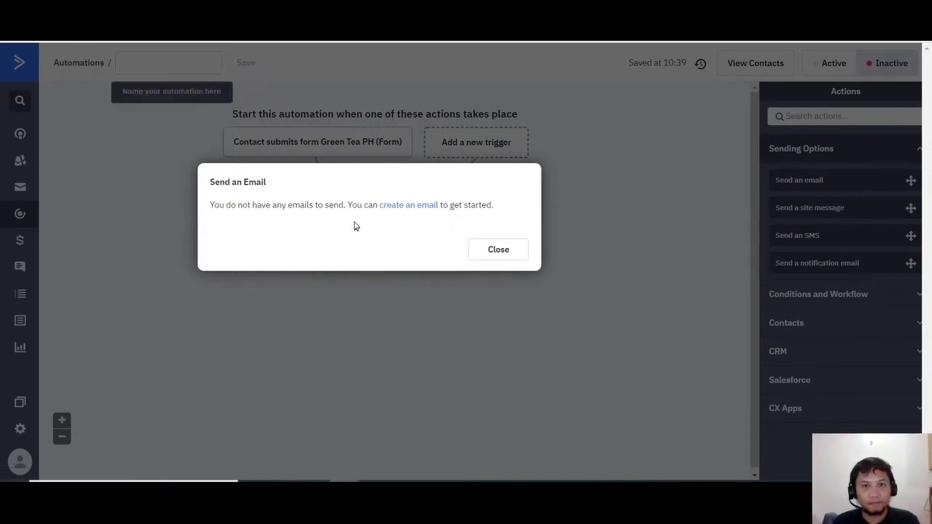
left_click(413, 207)
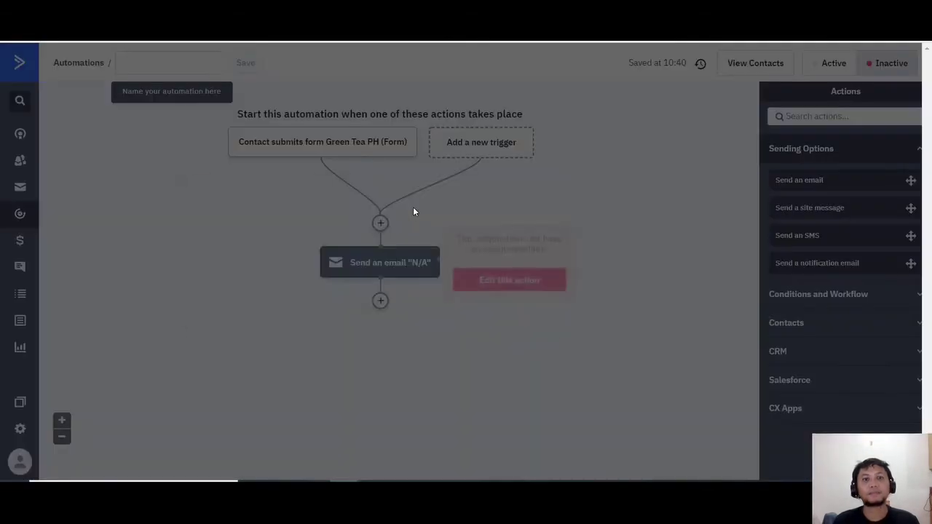
left_click(284, 264)
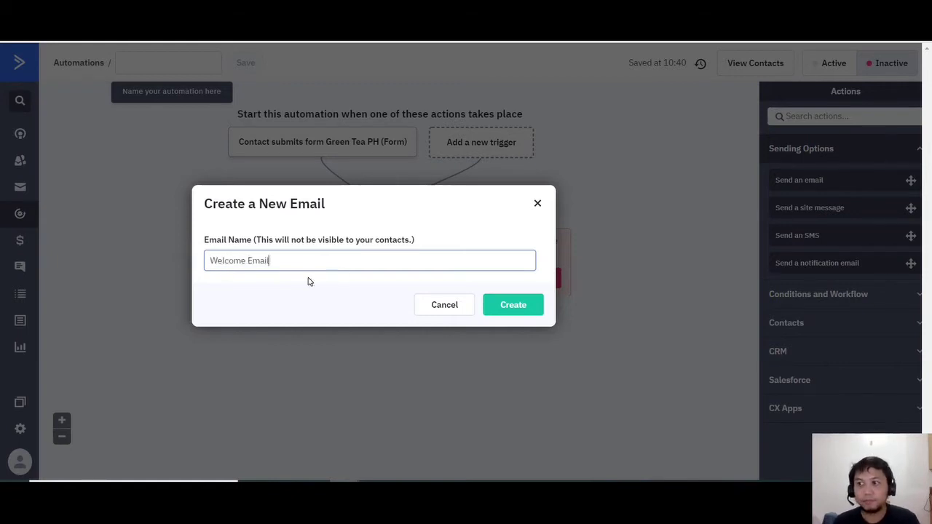
type("(GreenTeaPH")
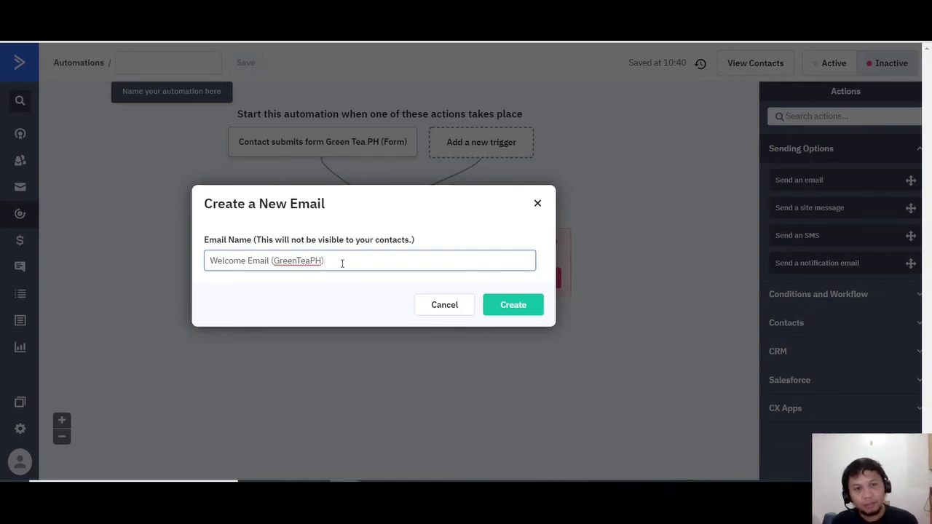
left_click_drag(332, 268, 280, 258)
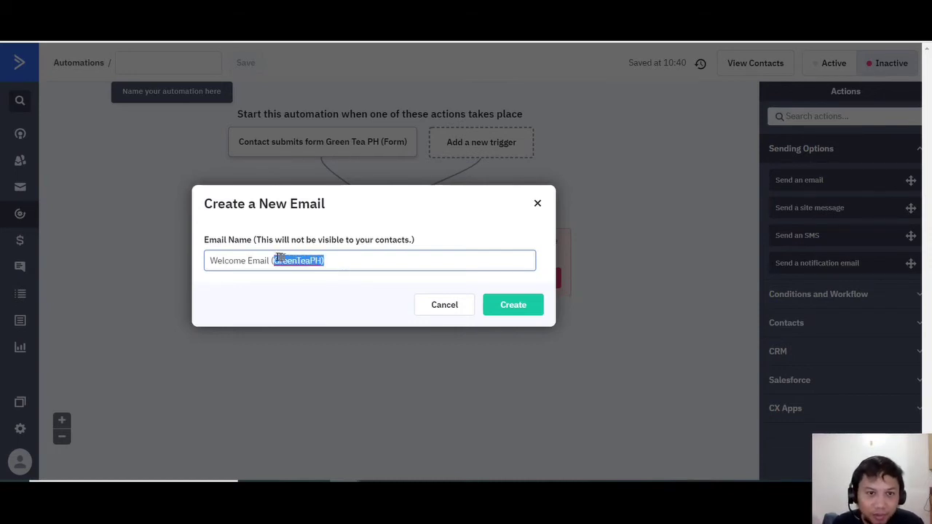
left_click(340, 258)
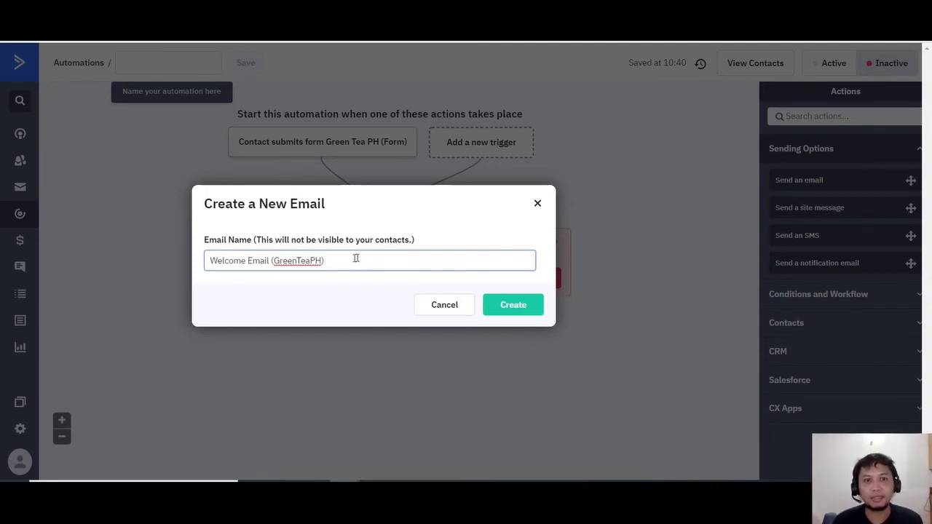
left_click(516, 311)
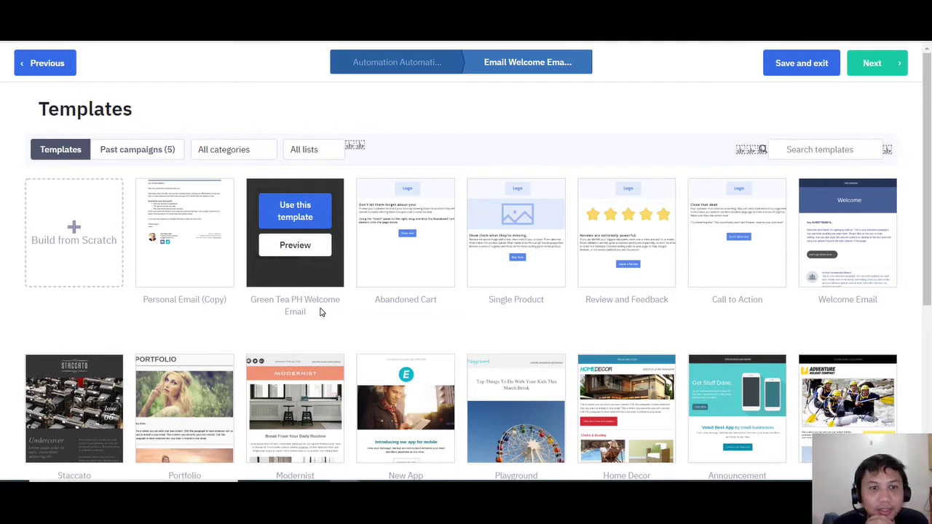
Base the email on the Green Tea PH Welcome Email template with the subject "Welcome here's what to expect..." and view its layout in the designer.
left_click(300, 214)
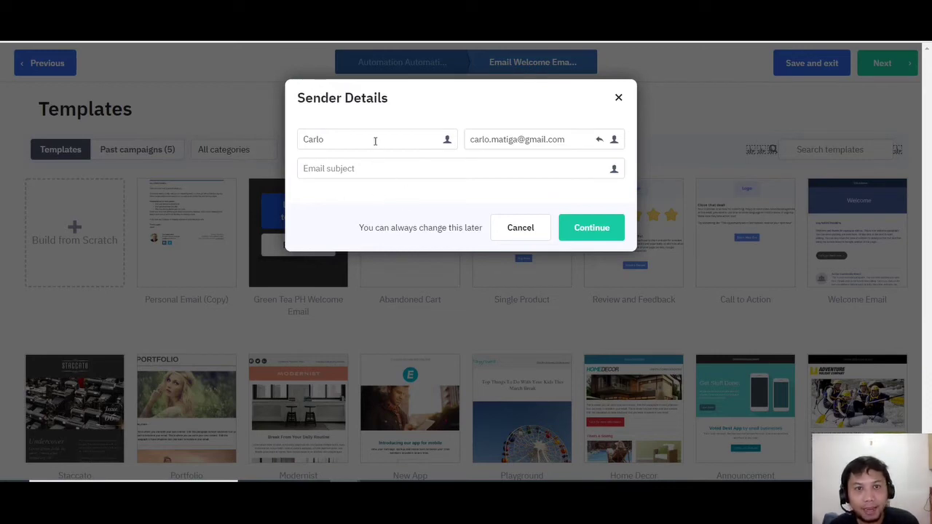
left_click(391, 166)
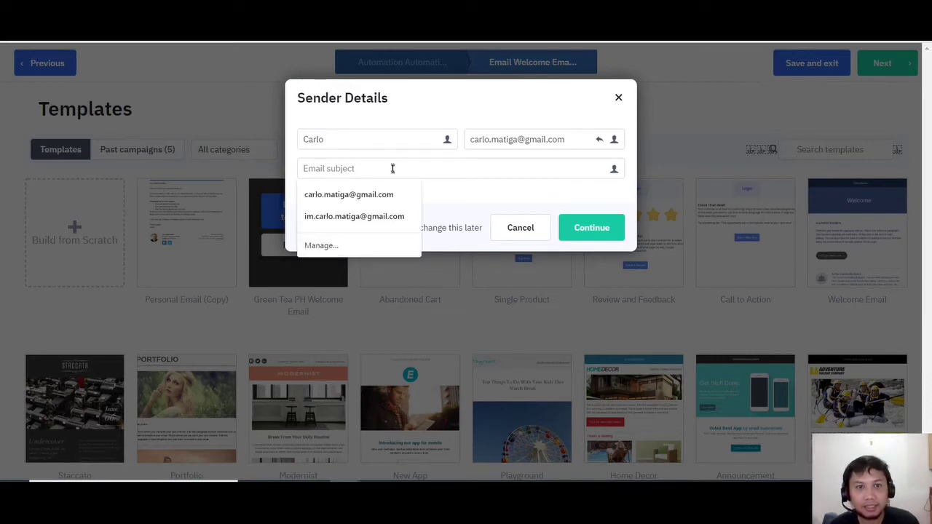
left_click(470, 194)
left_click(467, 175)
left_click(470, 192)
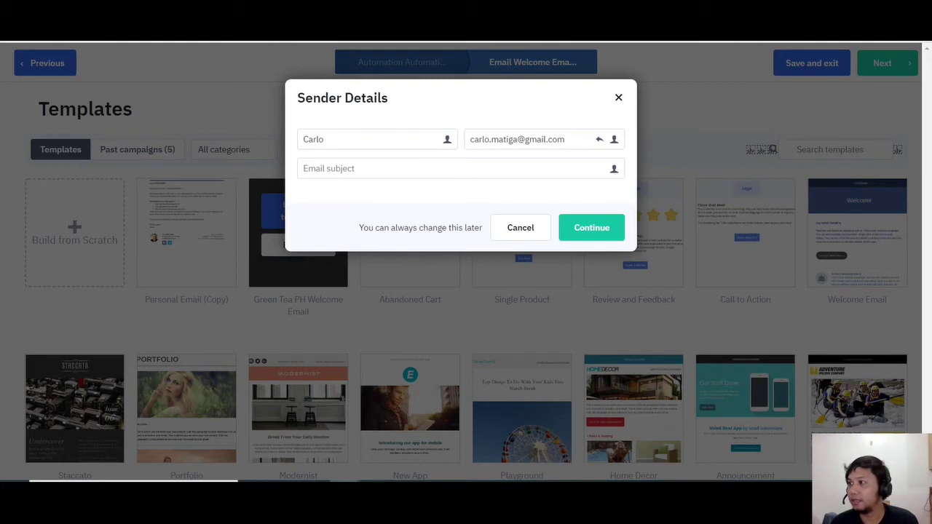
left_click(478, 169)
type("Wel")
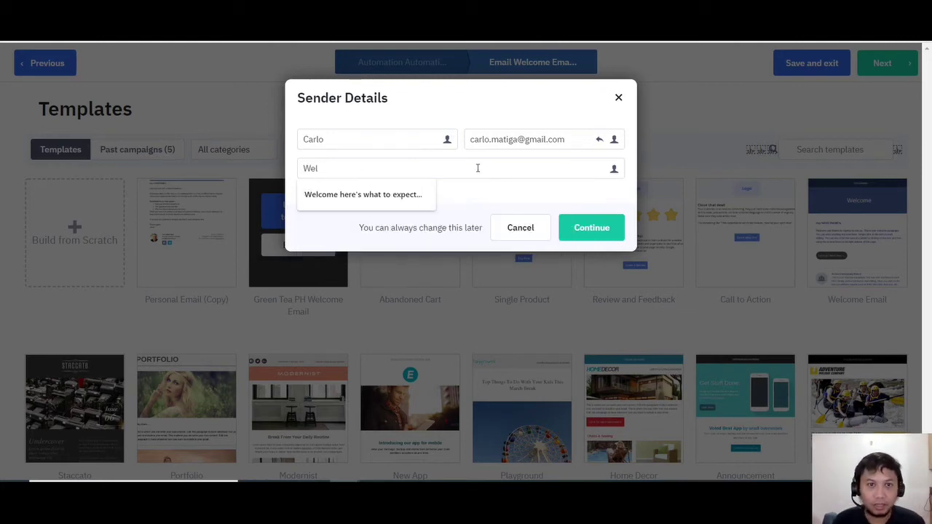
left_click(397, 198)
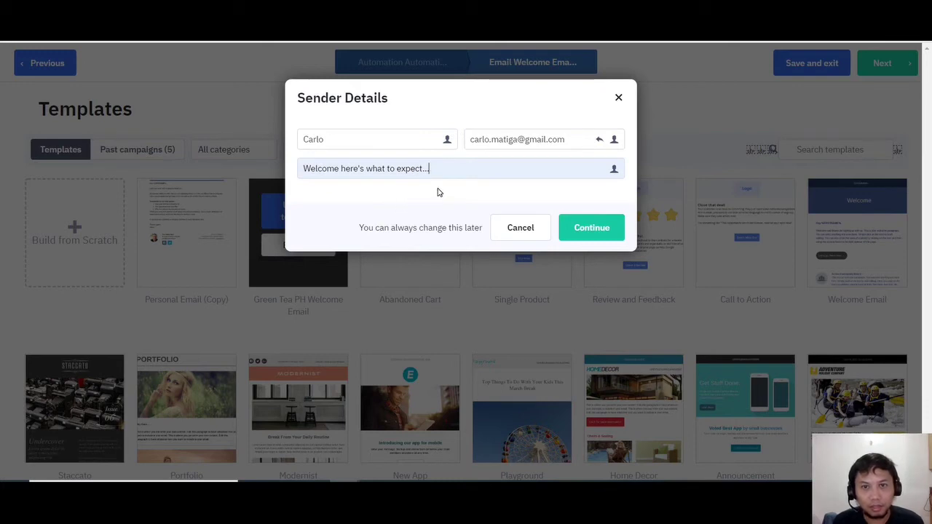
left_click(604, 233)
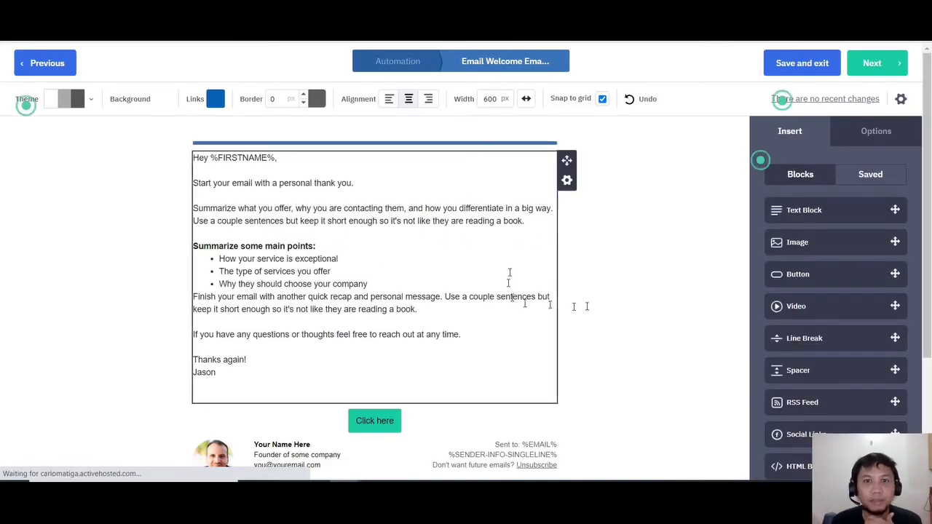
scroll(614, 267, "down", 2)
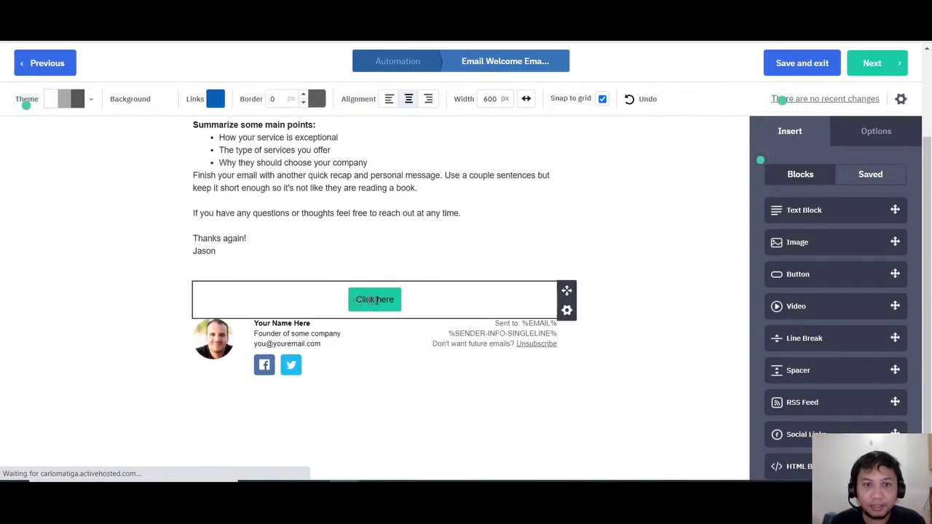
Examine the full link address assigned to the Click here button in the welcome email.
left_click(421, 306)
left_click(853, 203)
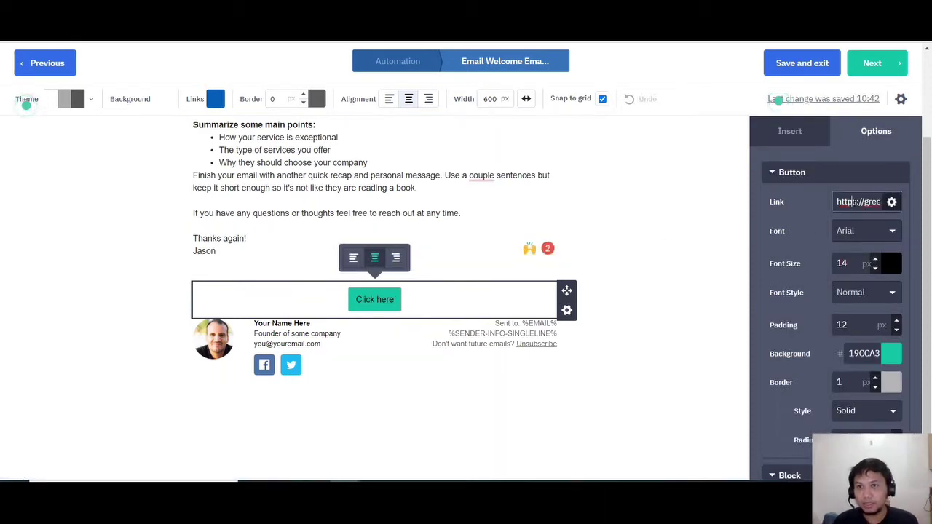
type("nteaphilip")
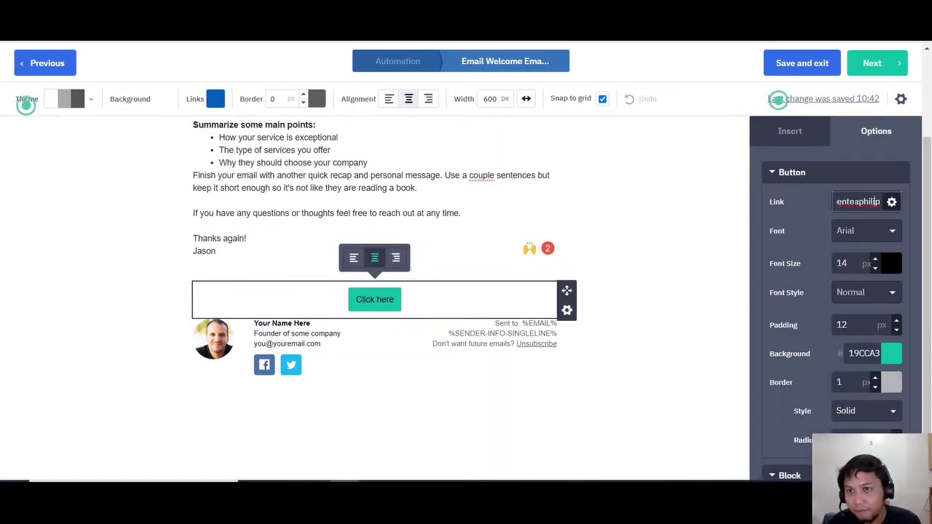
key("Right")
key("Right")
key("Right")
key("Right")
key("Right")
key("Right")
key("Right")
key("Right")
key("Right")
key("Right")
key("Right")
key("Right")
key("Right")
key("Right")
key("Right")
key("Right")
key("Right")
key("Right")
key("Right")
key("Right")
key("Home")
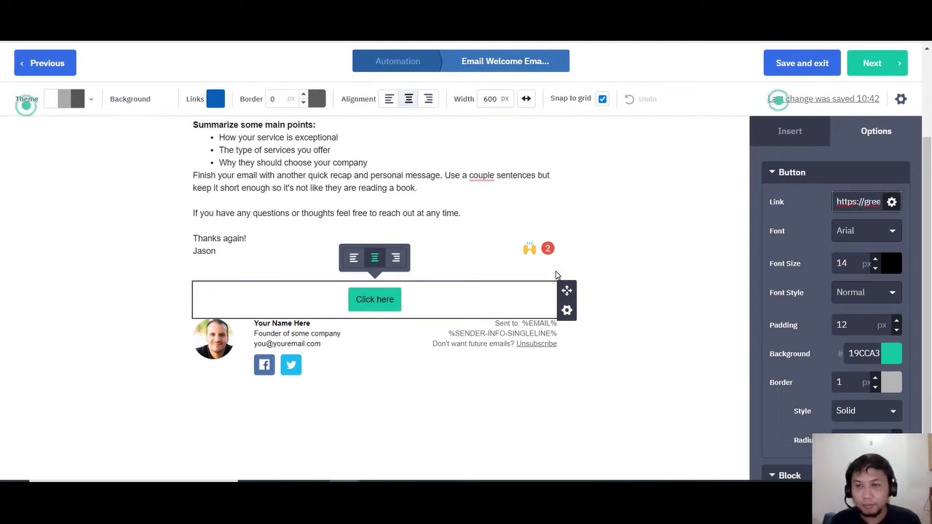
left_click(674, 257)
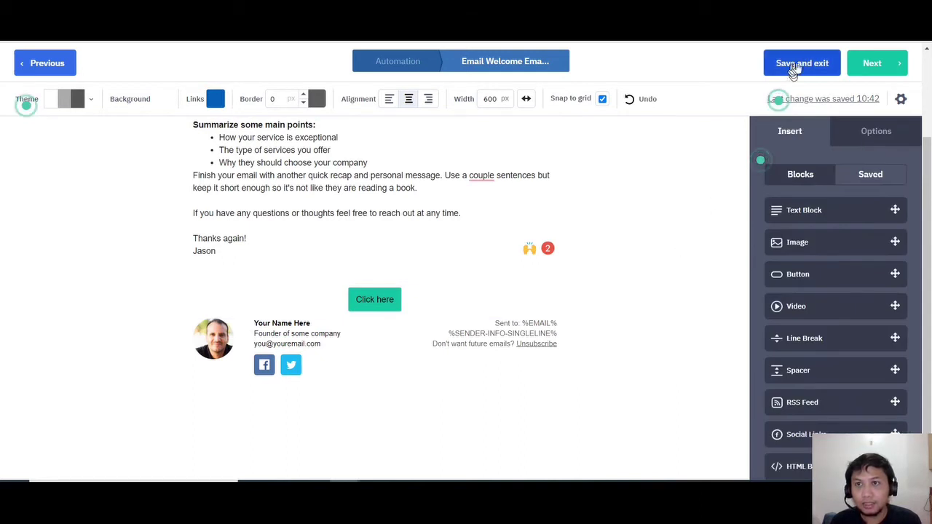
Proceed to the email's campaign summary and review its subject, sender, message name, tracking options, preview settings and spam check.
left_click(872, 66)
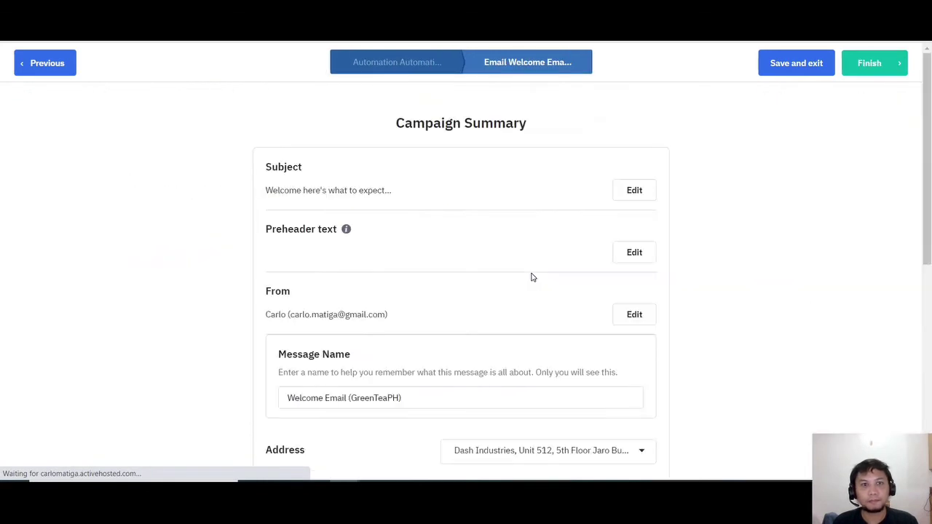
scroll(200, 294, "down", 5)
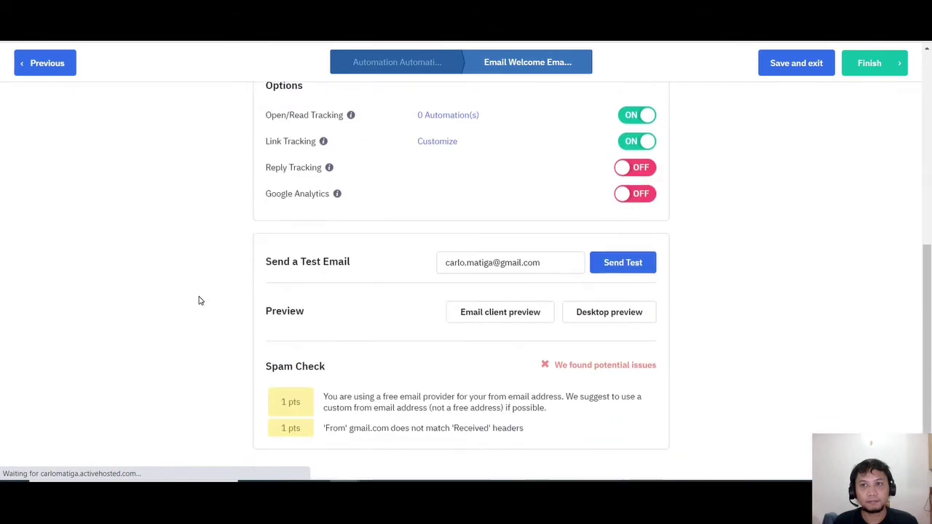
scroll(195, 303, "up", 10)
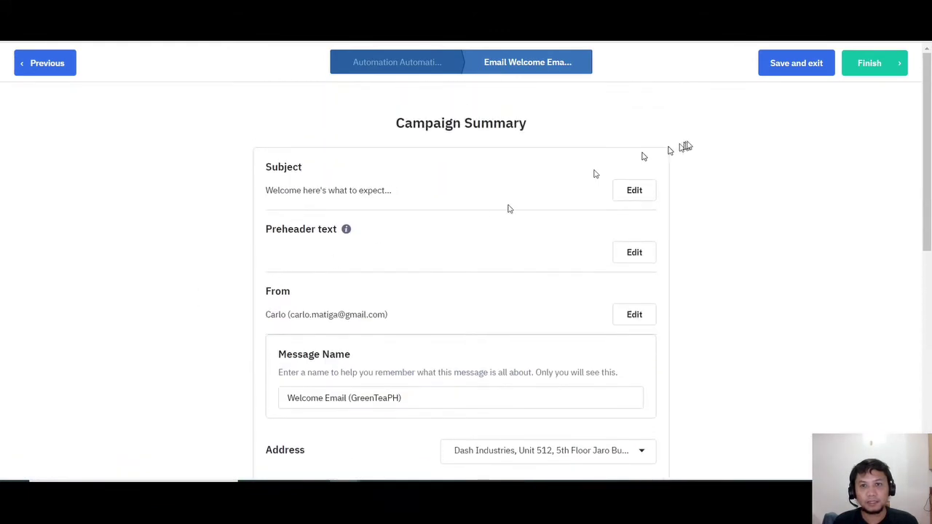
scroll(644, 233, "down", 2)
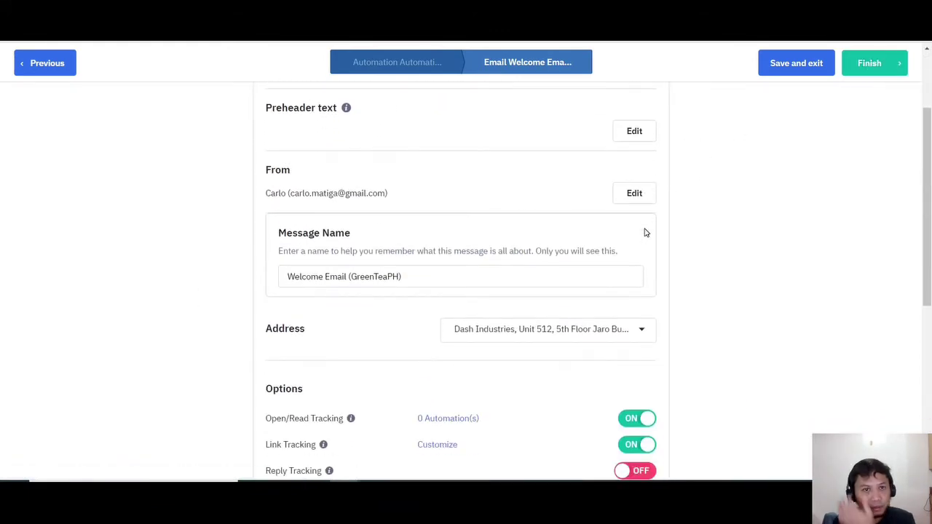
scroll(649, 240, "down", 5)
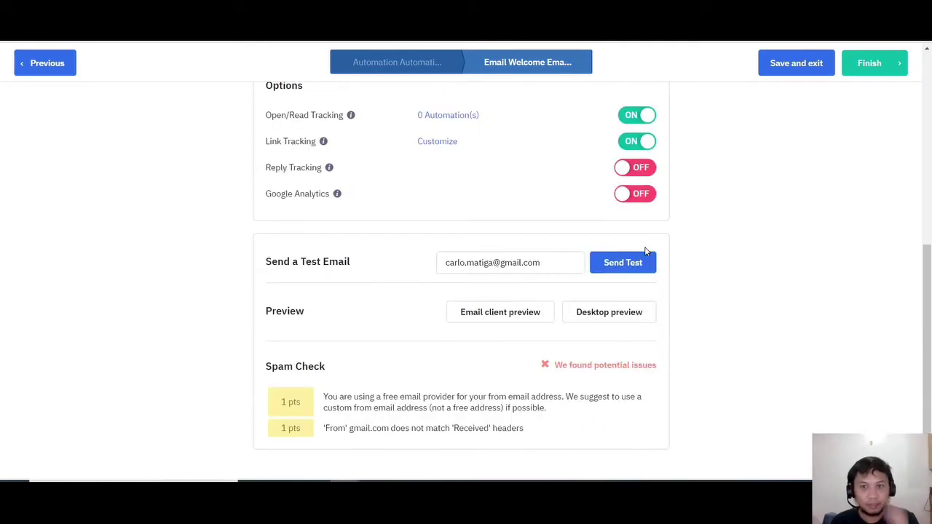
scroll(655, 252, "down", 1)
scroll(686, 273, "up", 4)
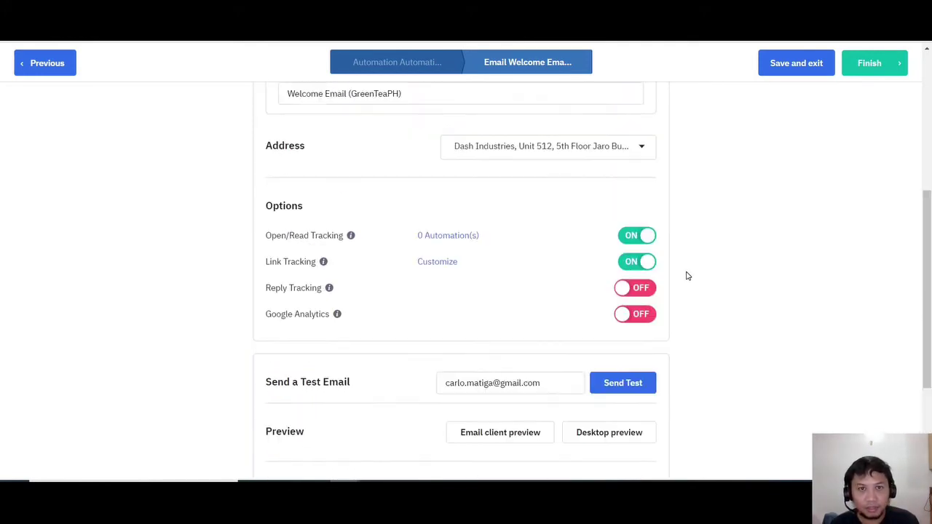
scroll(687, 276, "up", 4)
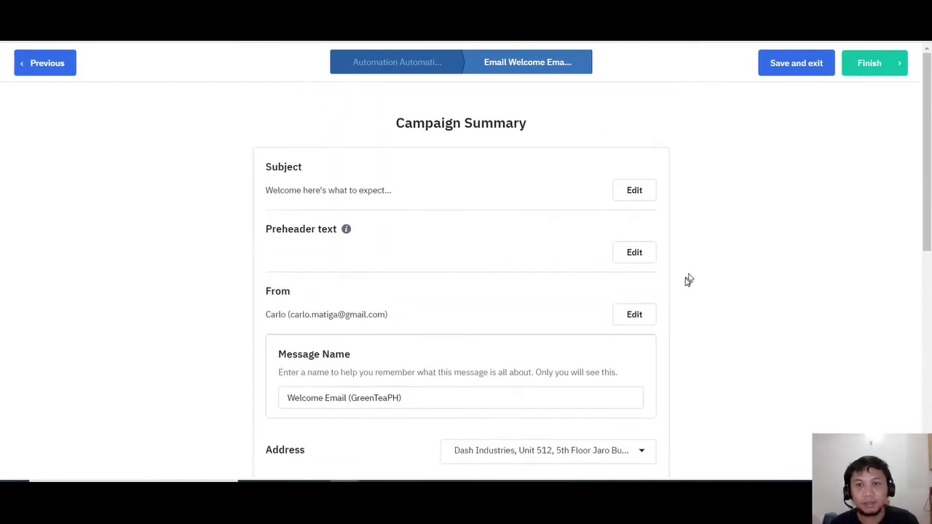
scroll(703, 242, "down", 8)
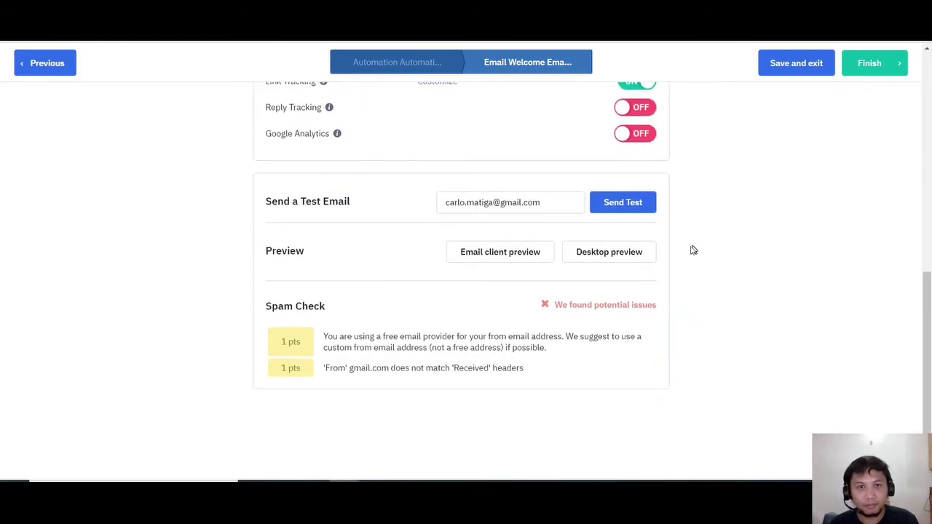
scroll(691, 249, "up", 8)
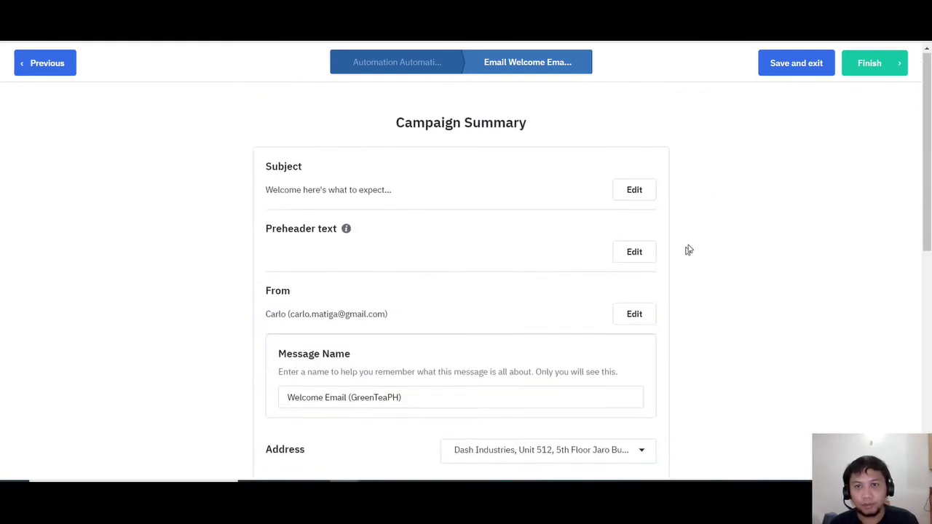
Finish the email setup and save Welcome Email (GreenTeaPH) as the automation's email to send.
left_click(876, 64)
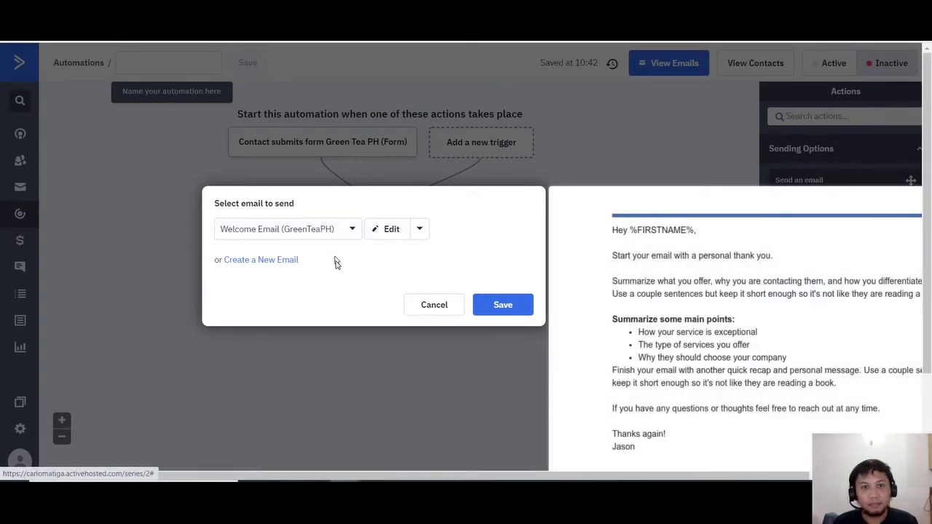
left_click(495, 309)
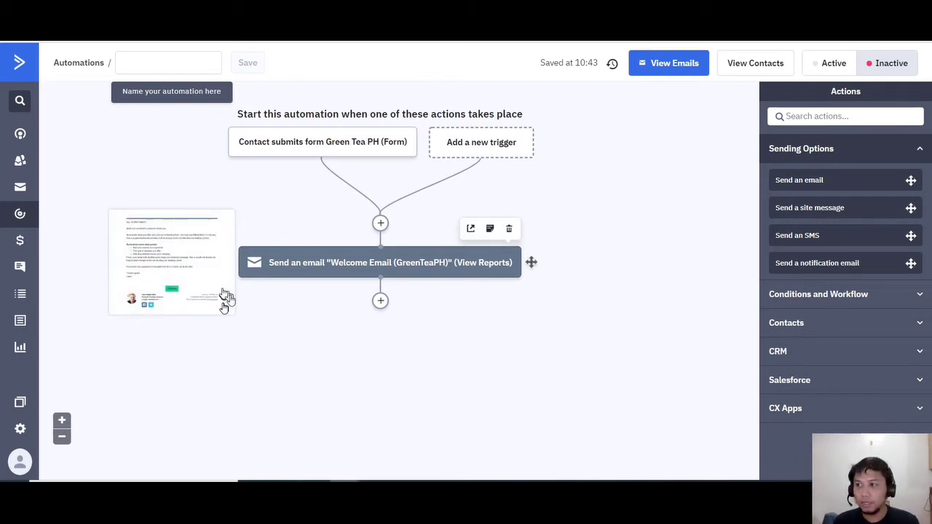
Add a Wait action after the welcome email that waits until specific conditions are met.
left_click(380, 305)
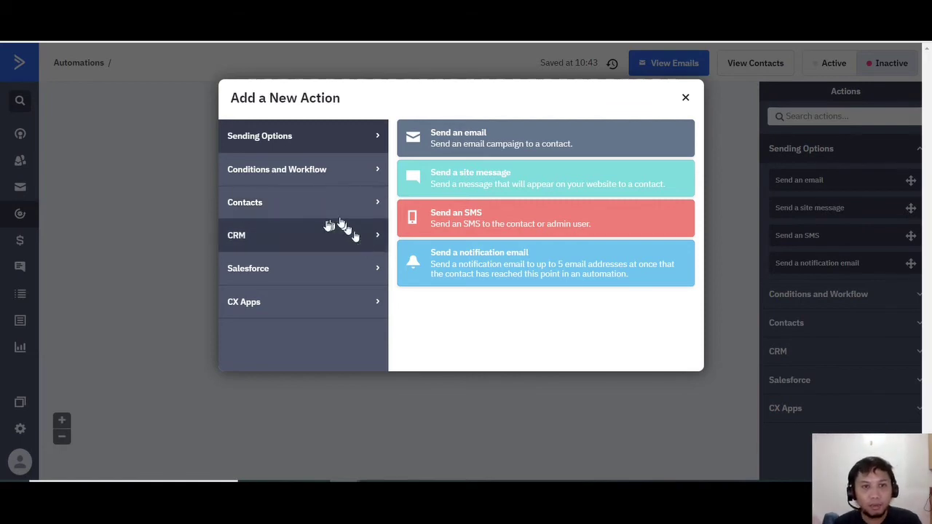
left_click(329, 172)
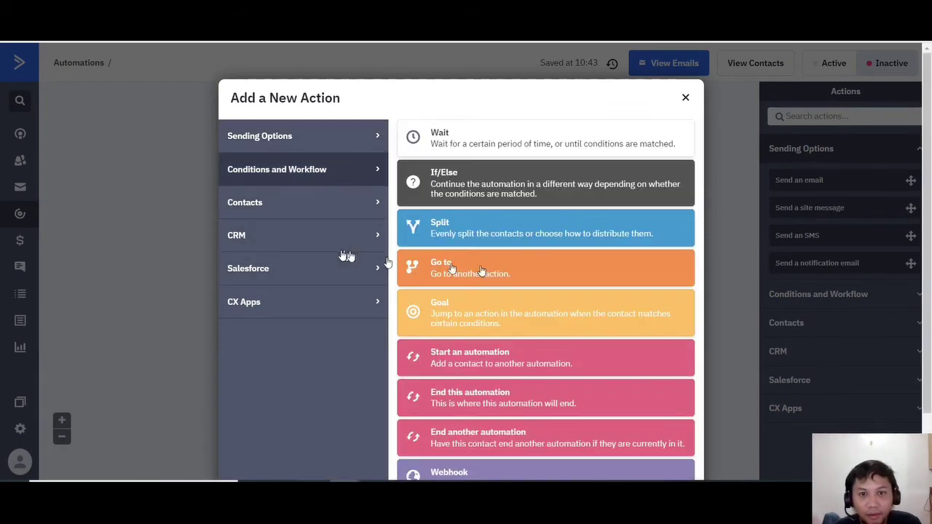
scroll(510, 284, "down", 2)
scroll(539, 289, "up", 2)
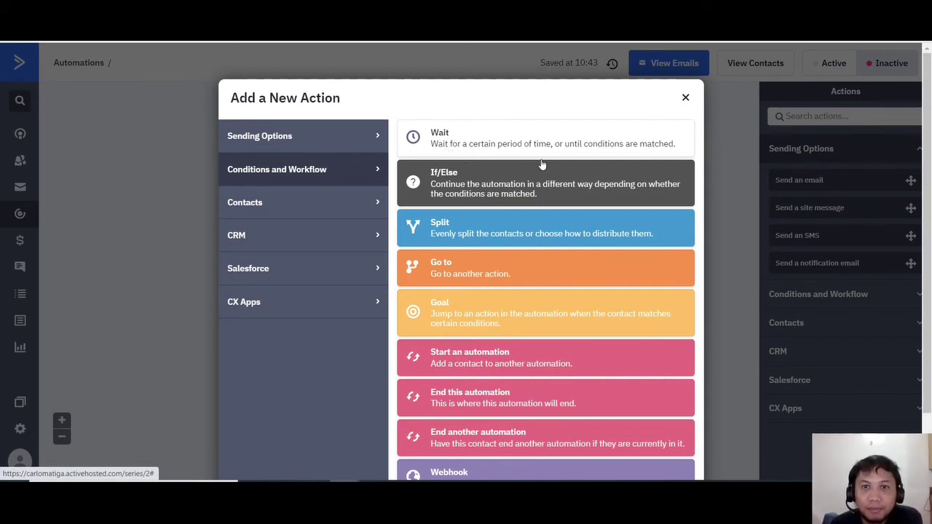
left_click(503, 147)
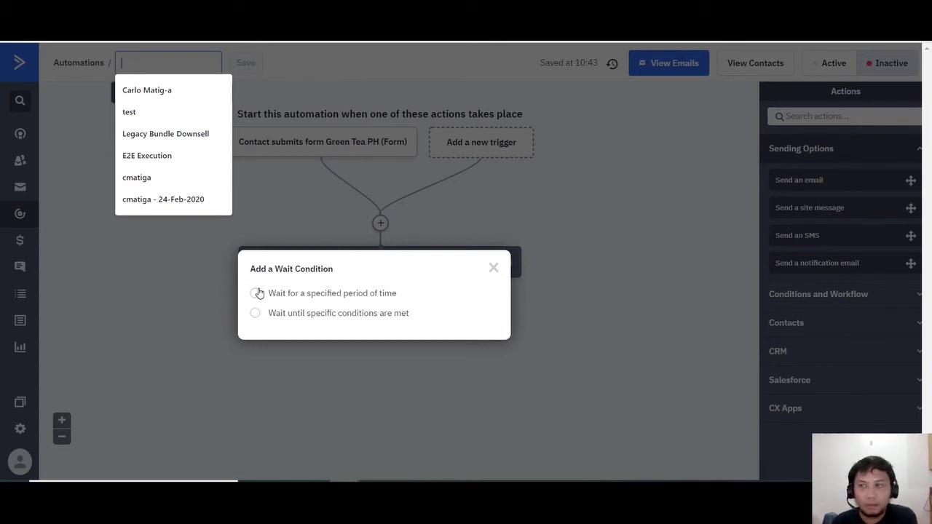
left_click(255, 315)
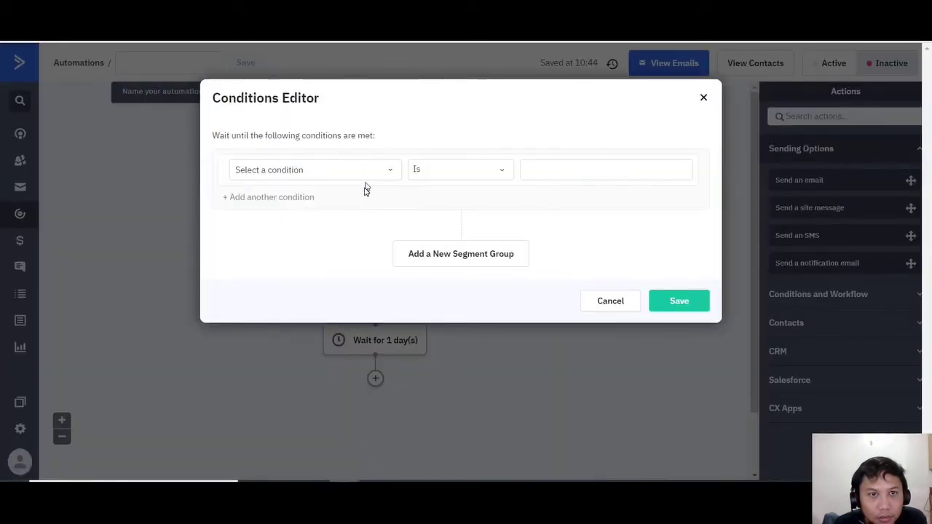
left_click(380, 174)
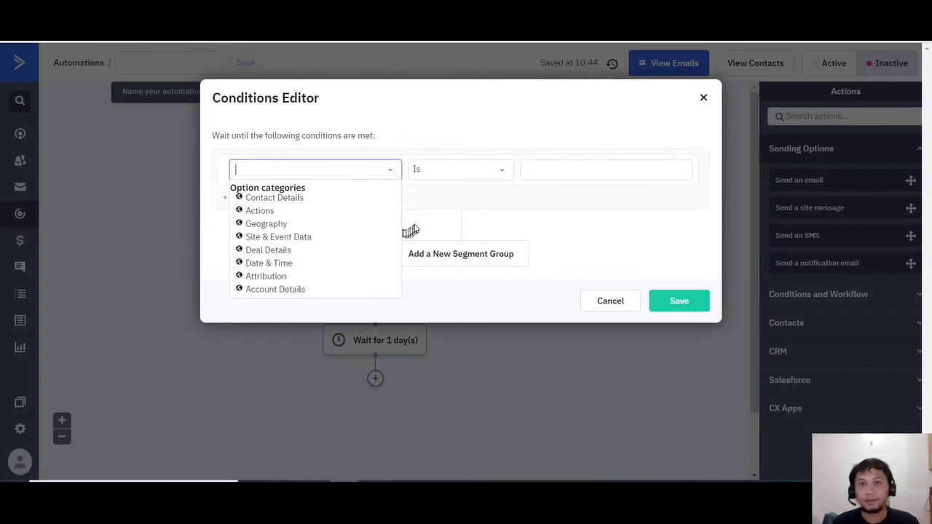
left_click(244, 213)
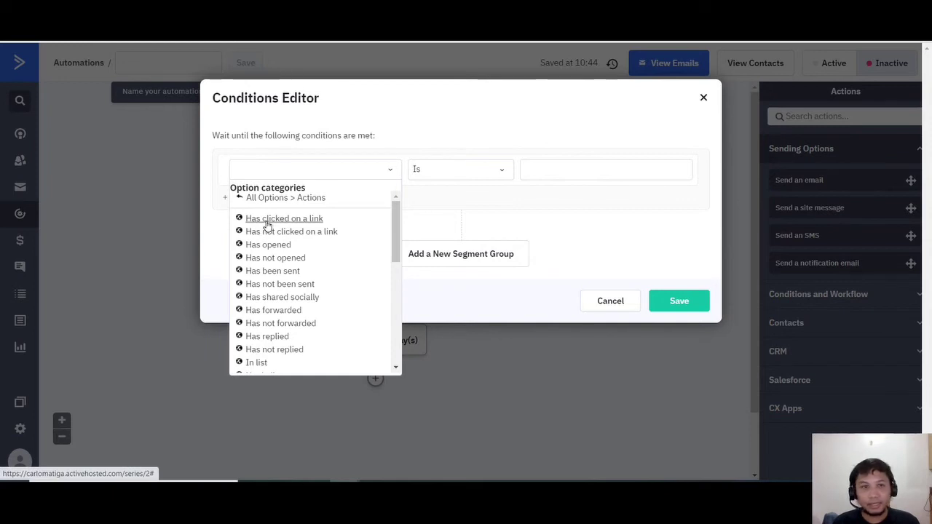
left_click(267, 219)
left_click(464, 171)
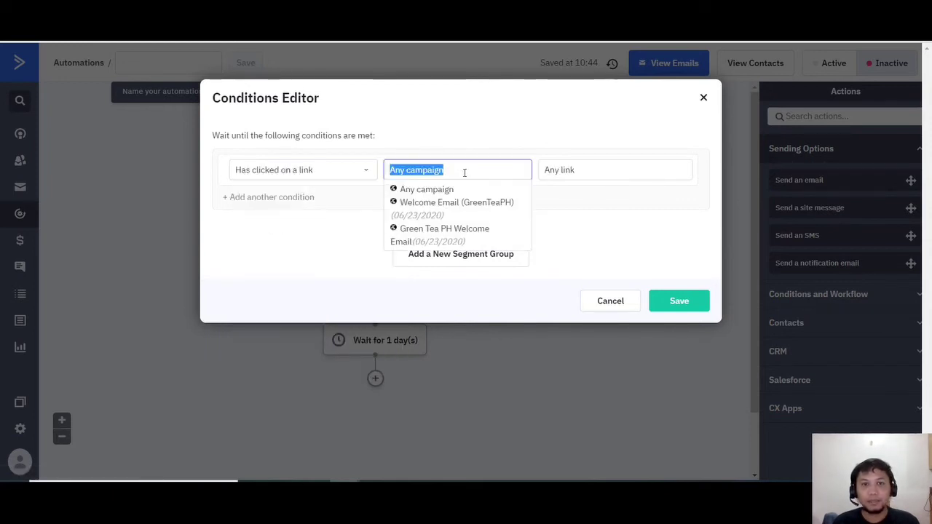
left_click(441, 233)
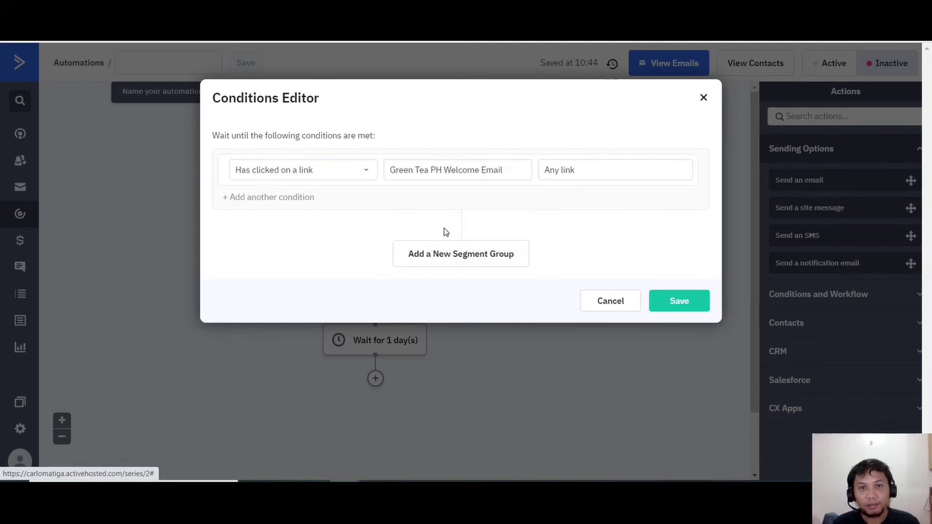
left_click(587, 177)
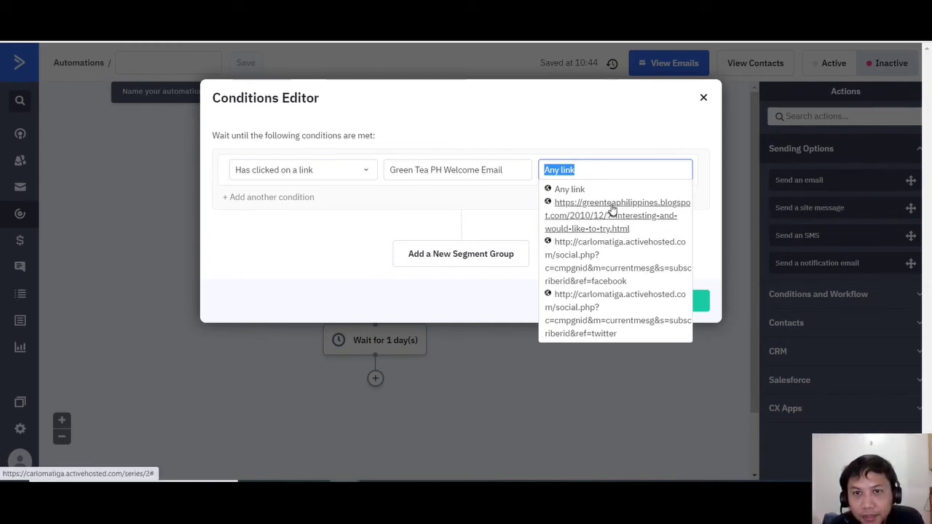
left_click(608, 210)
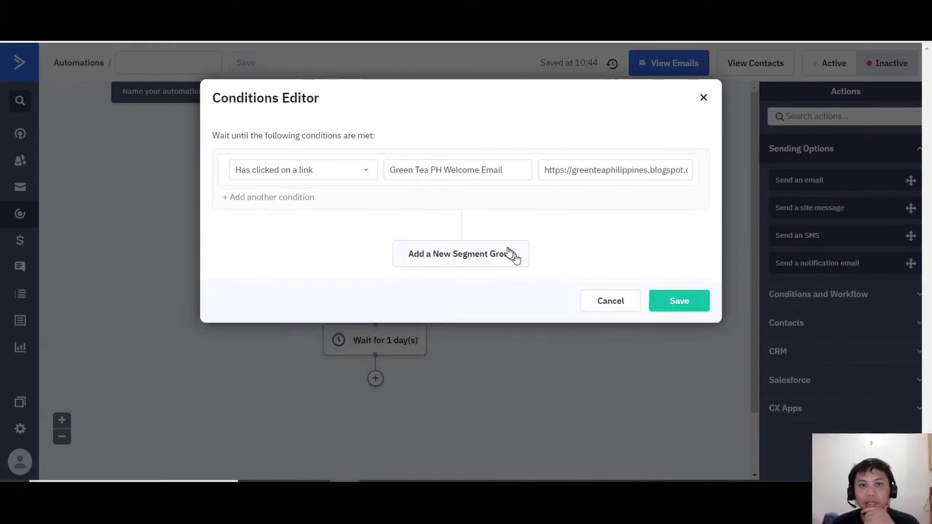
left_click(679, 301)
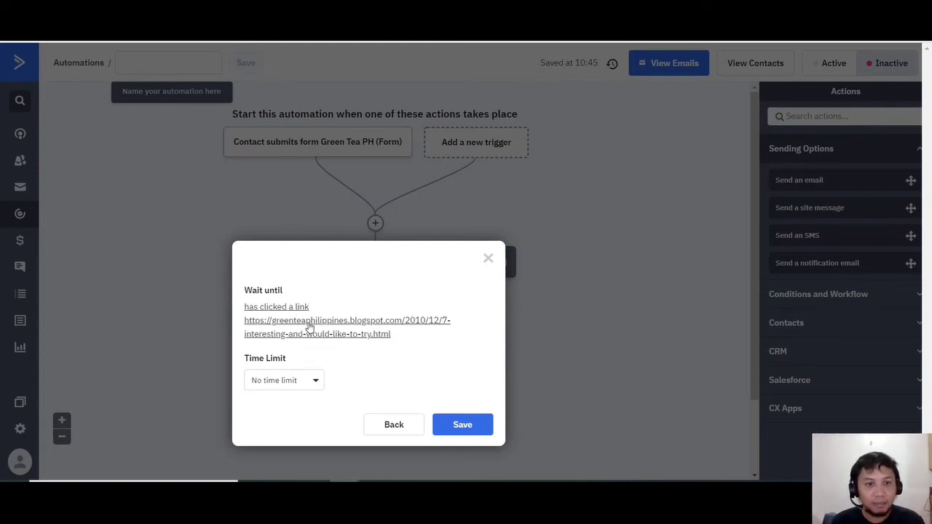
Limit the wait to up to 5 minutes and save the wait step.
left_click(315, 384)
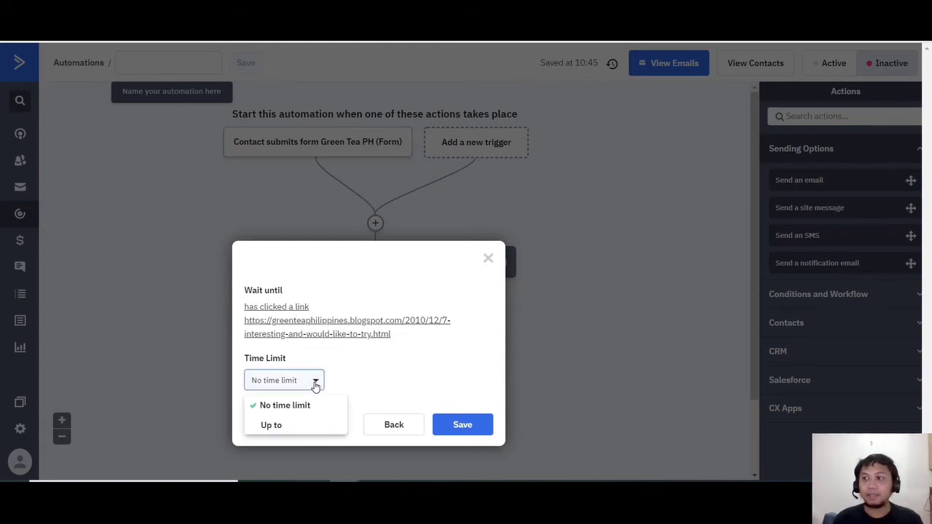
left_click(288, 424)
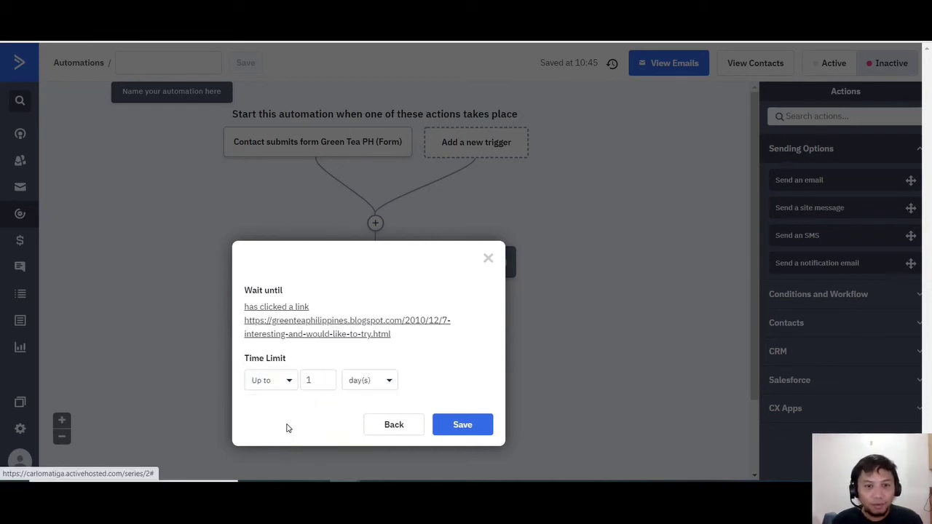
left_click(367, 383)
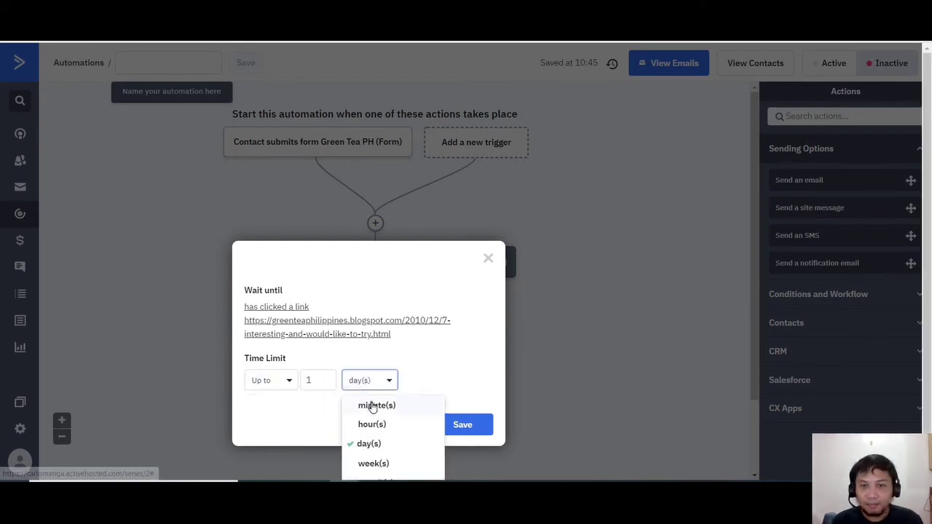
left_click(371, 405)
double_click(321, 382)
type("5")
left_click(455, 359)
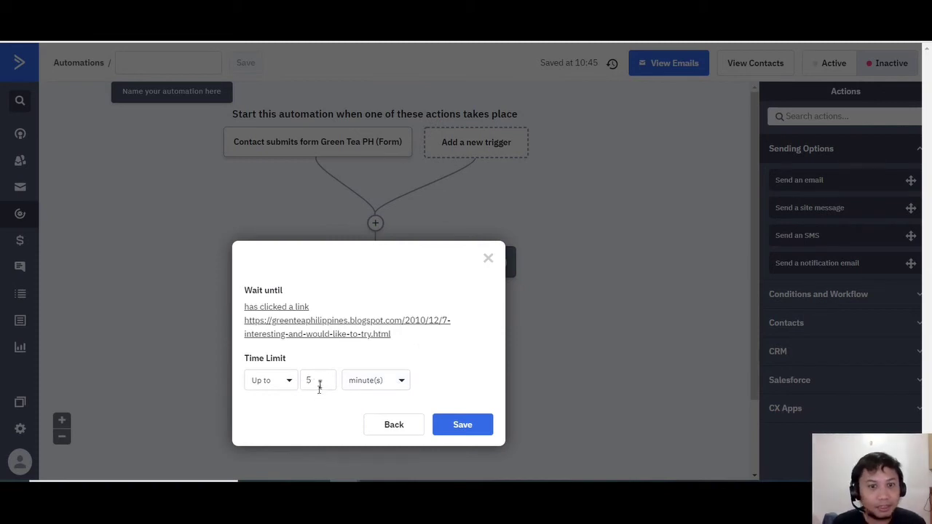
left_click(456, 426)
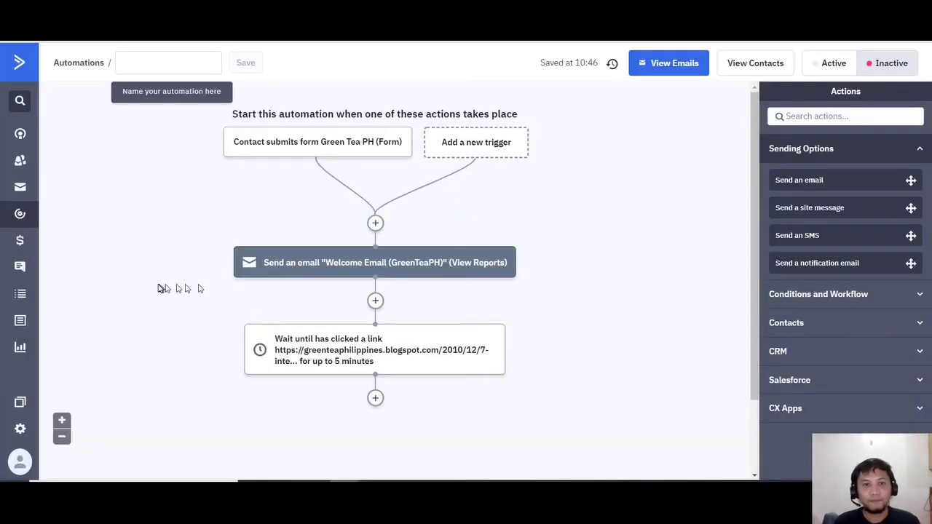
Add an If/Else action directly after the 5-minute wait step in the automation.
scroll(161, 298, "down", 1)
scroll(162, 300, "down", 1)
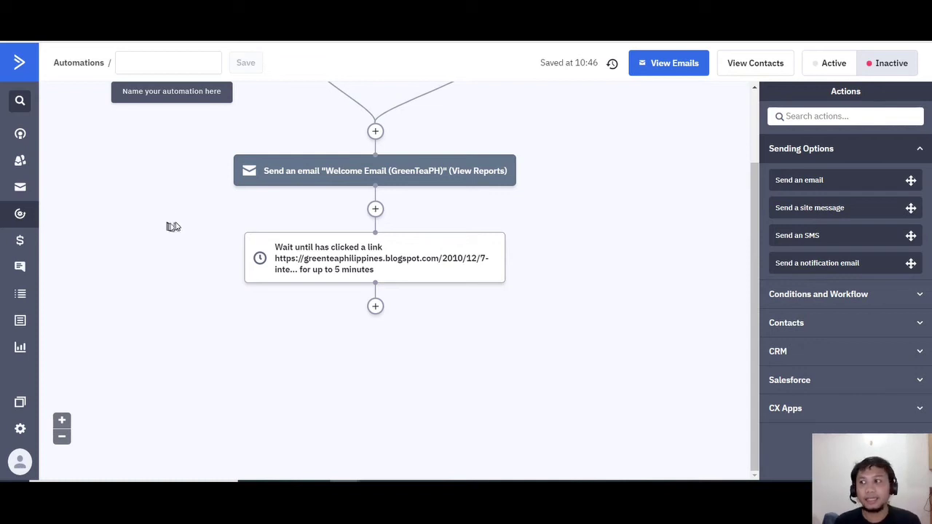
scroll(194, 250, "up", 2)
scroll(198, 262, "down", 2)
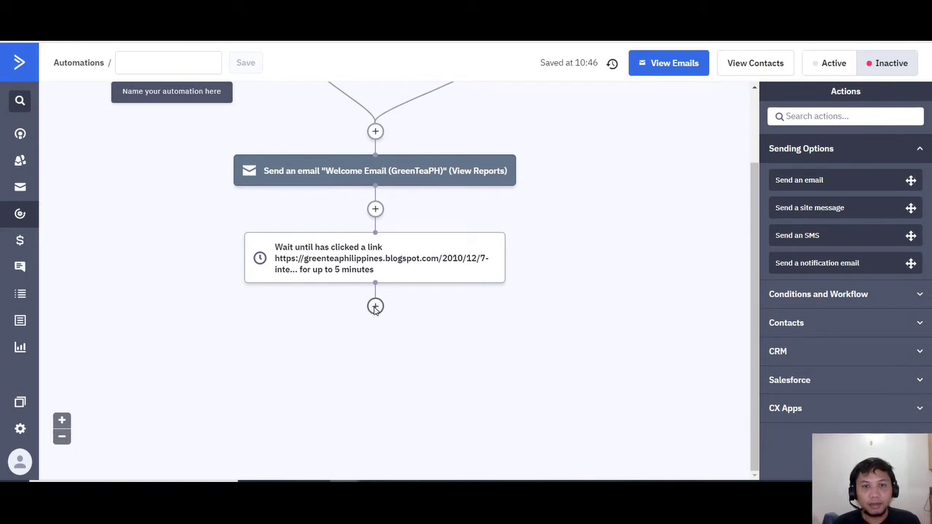
left_click(375, 305)
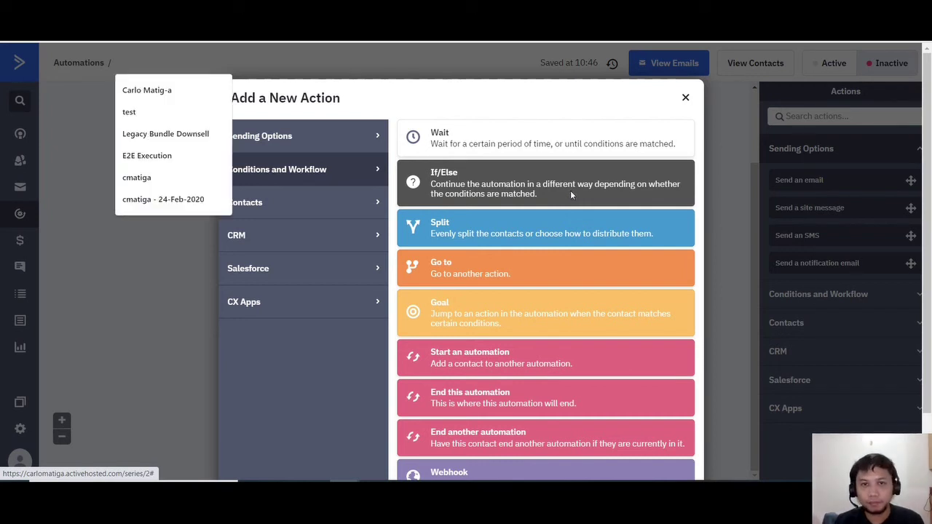
left_click(572, 195)
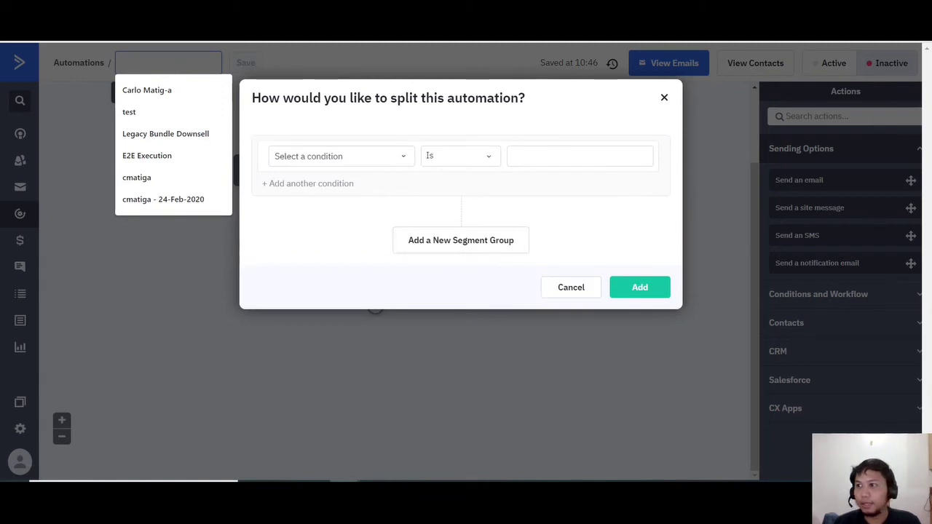
left_click(341, 157)
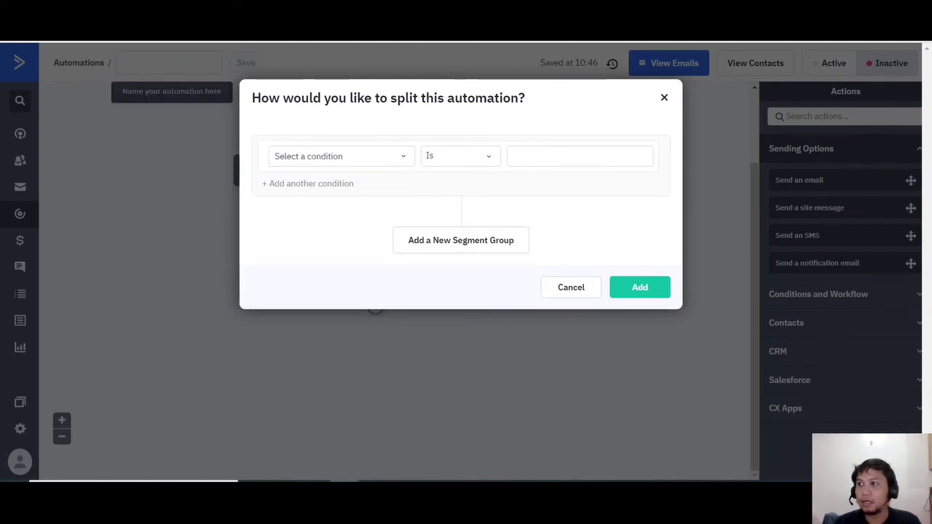
left_click(401, 160)
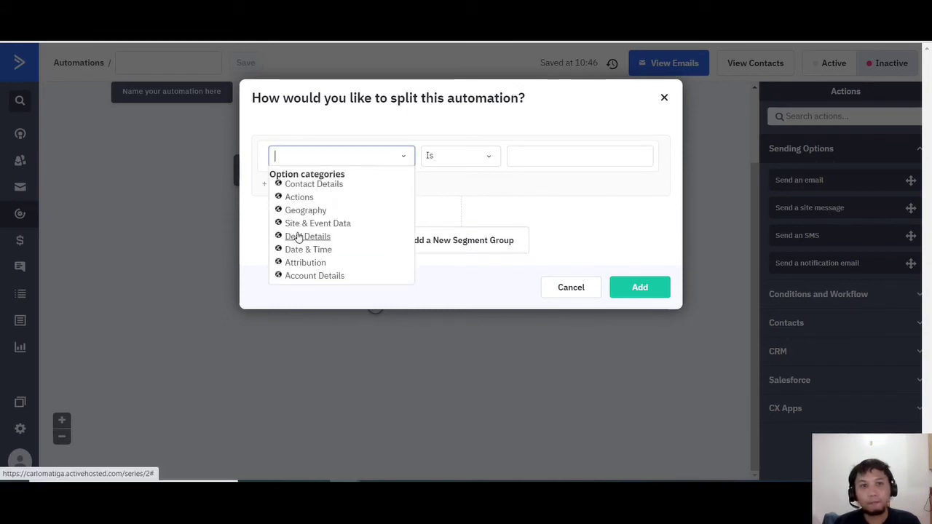
left_click(279, 197)
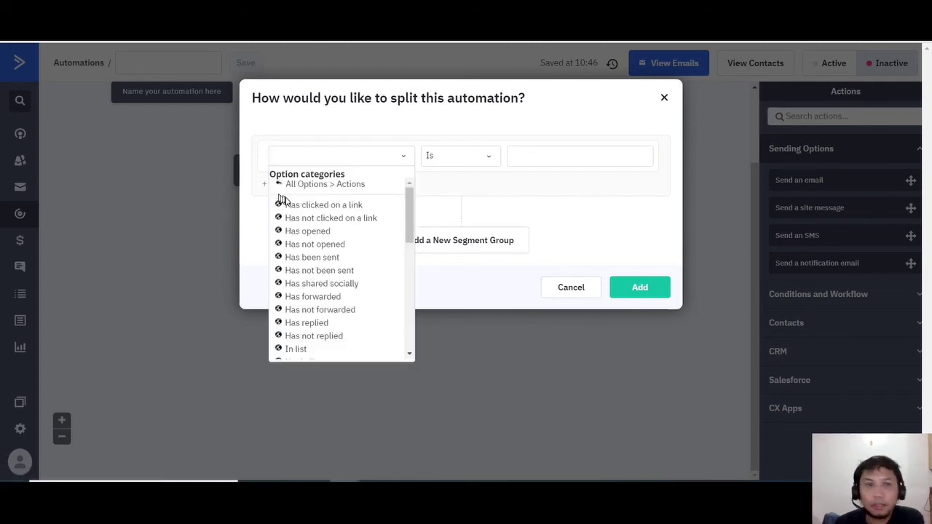
left_click(310, 206)
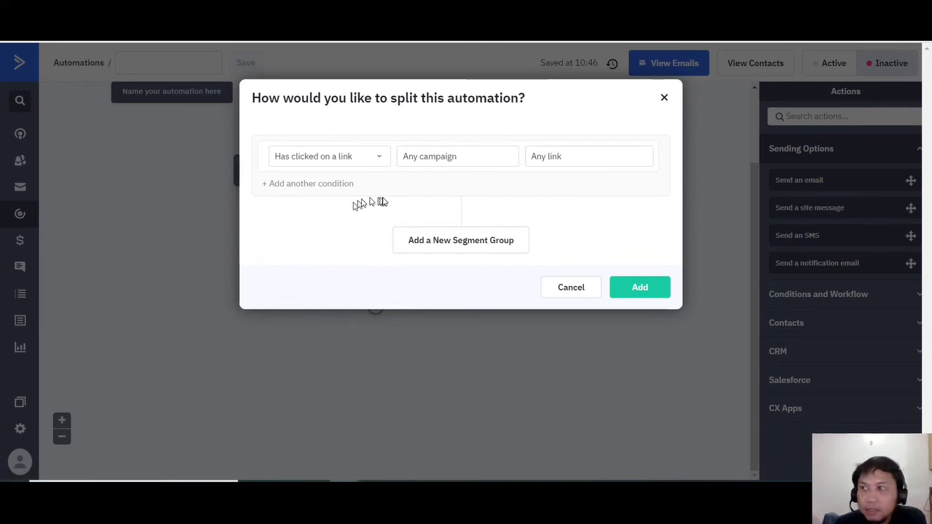
left_click(437, 157)
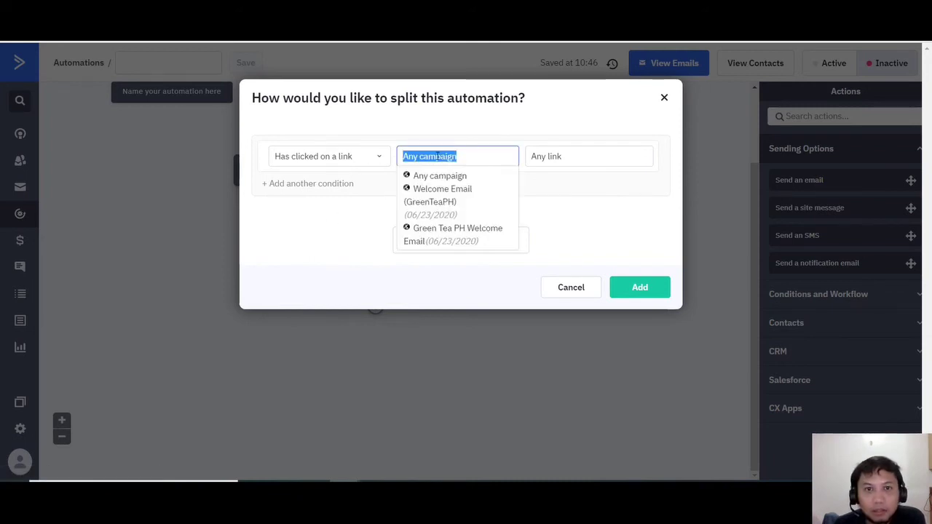
left_click(437, 207)
left_click(579, 161)
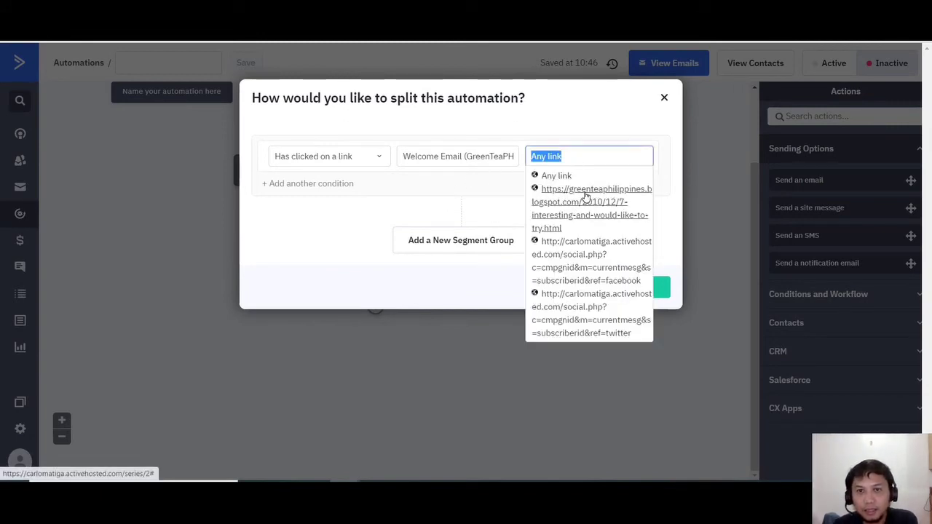
left_click(584, 198)
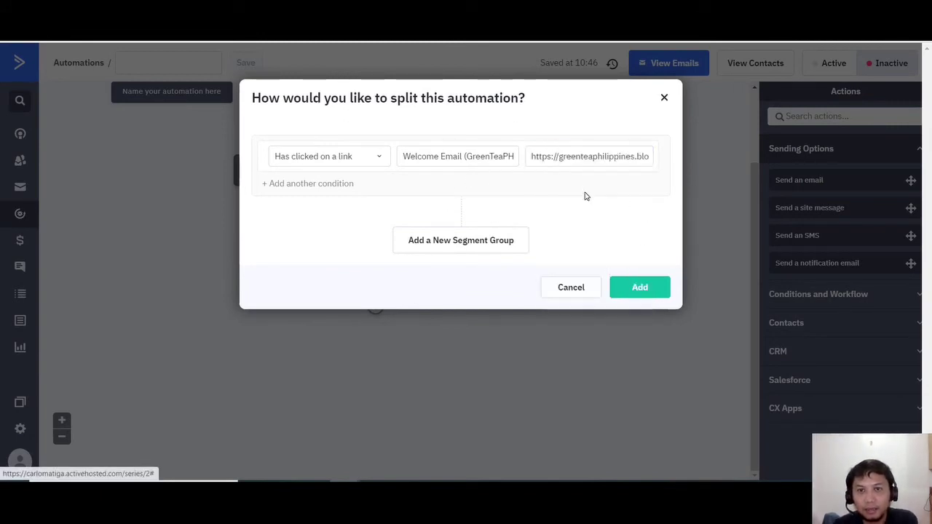
left_click(635, 290)
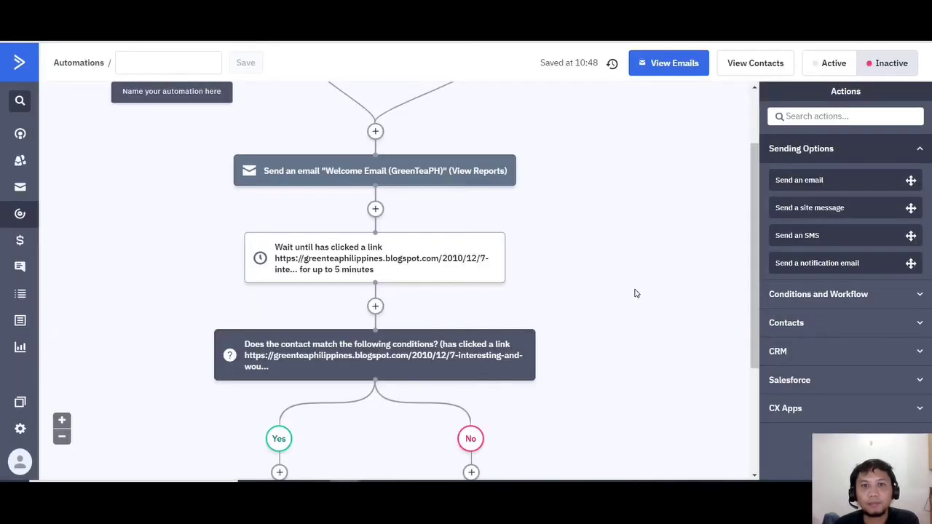
Add an Add a tag action under the Yes branch of the If/Else condition.
scroll(146, 262, "down", 3)
scroll(201, 252, "up", 1)
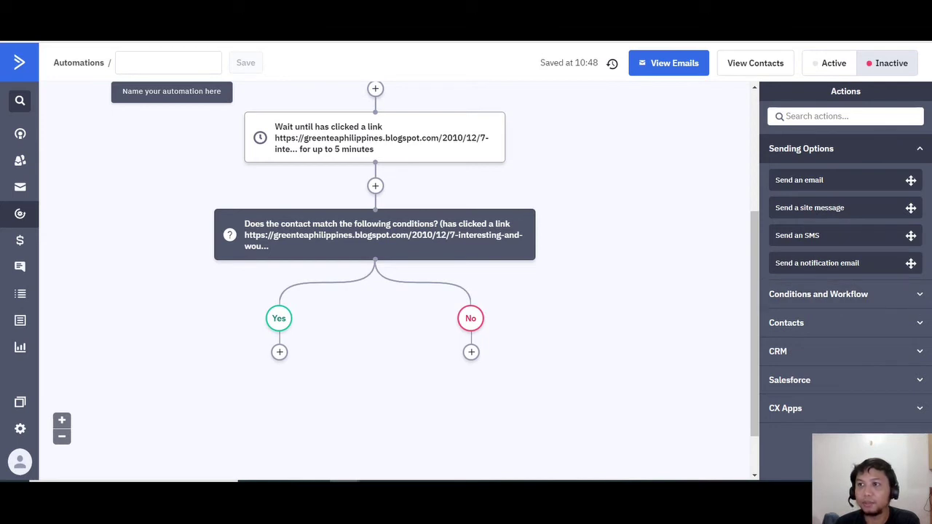
left_click(279, 354)
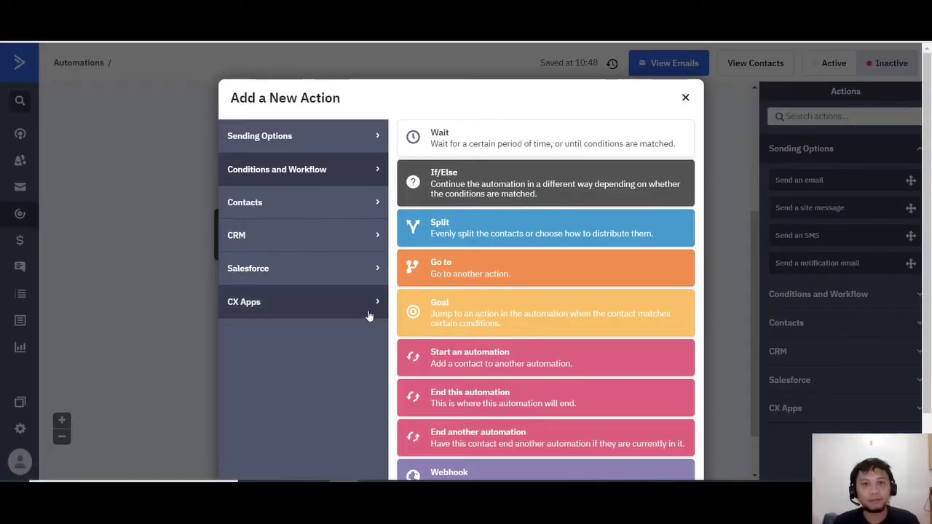
left_click(353, 232)
left_click(332, 201)
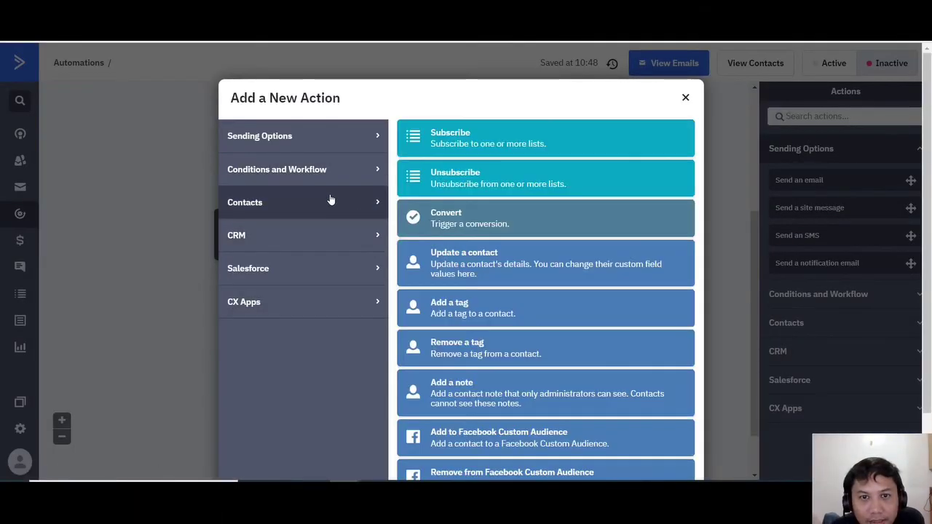
left_click(501, 311)
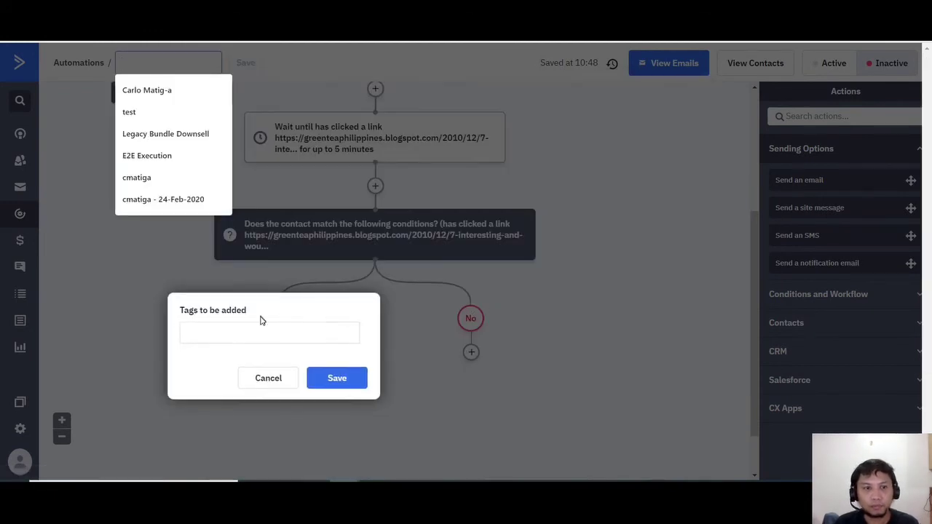
Enter the tag Clicked CTA Link in Welcome Email (GreenTeaPH) and save the tag action.
left_click(264, 332)
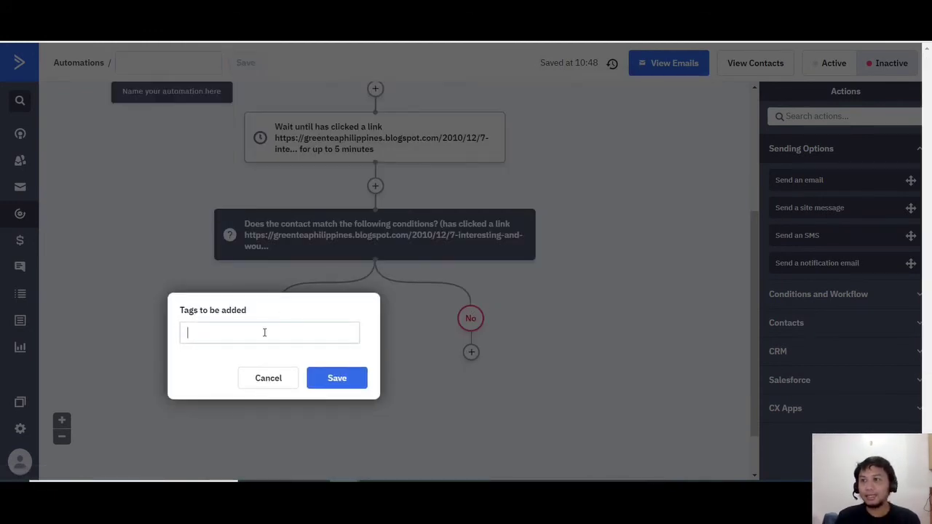
type("Clicked")
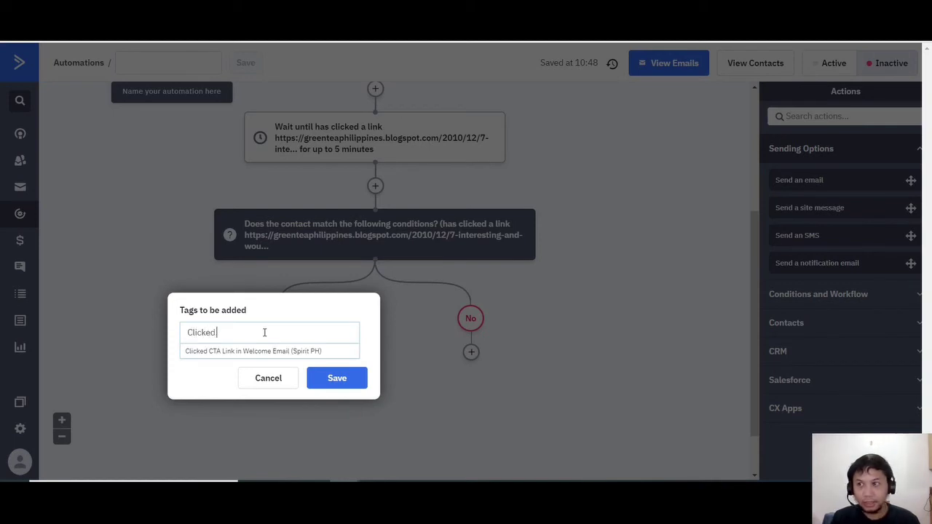
type(" CTA Link in Welcome Email")
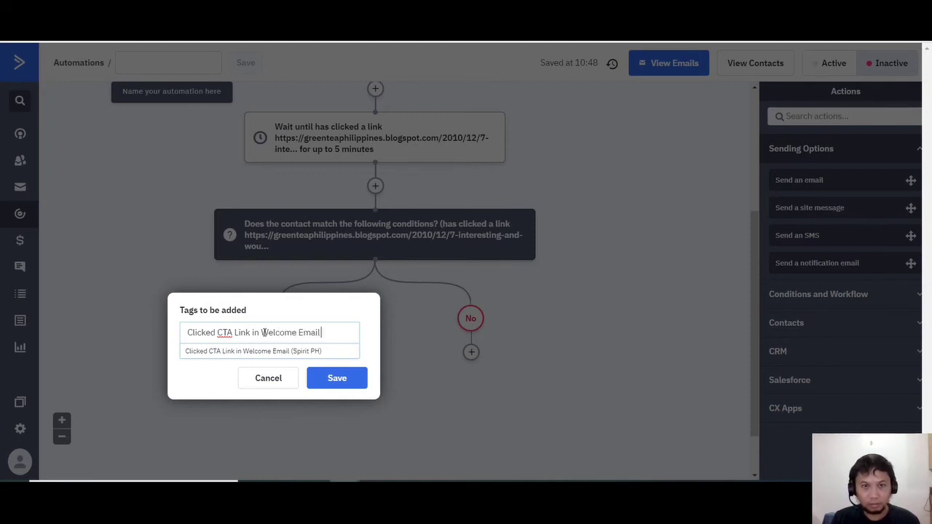
type("G")
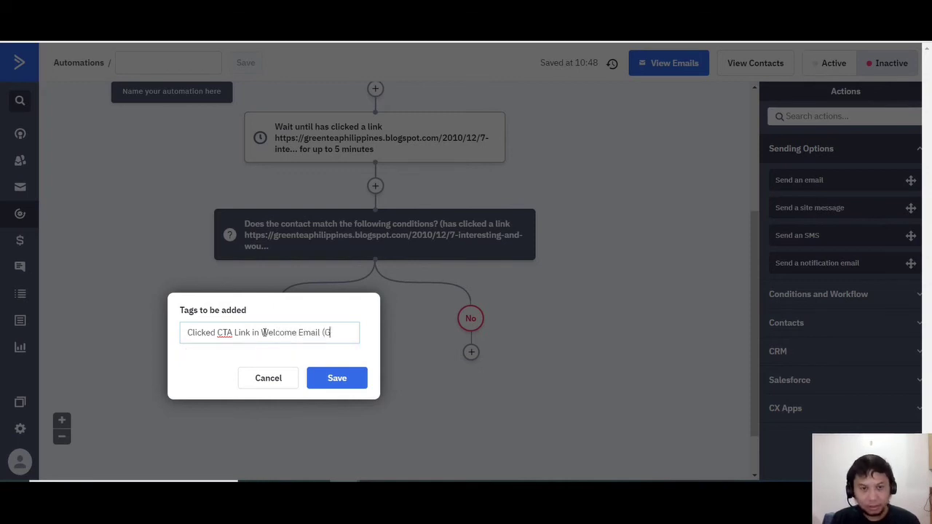
type("reenTeaPH")
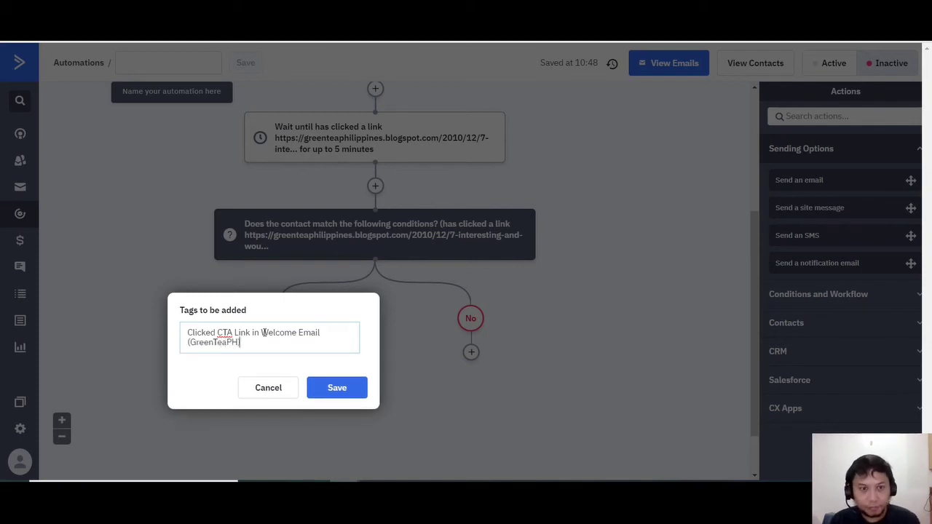
left_click(337, 389)
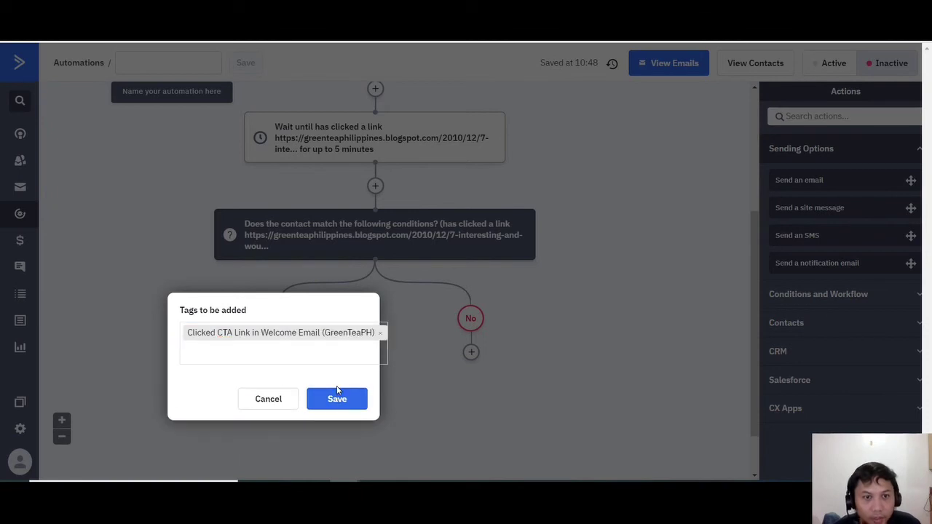
left_click(338, 395)
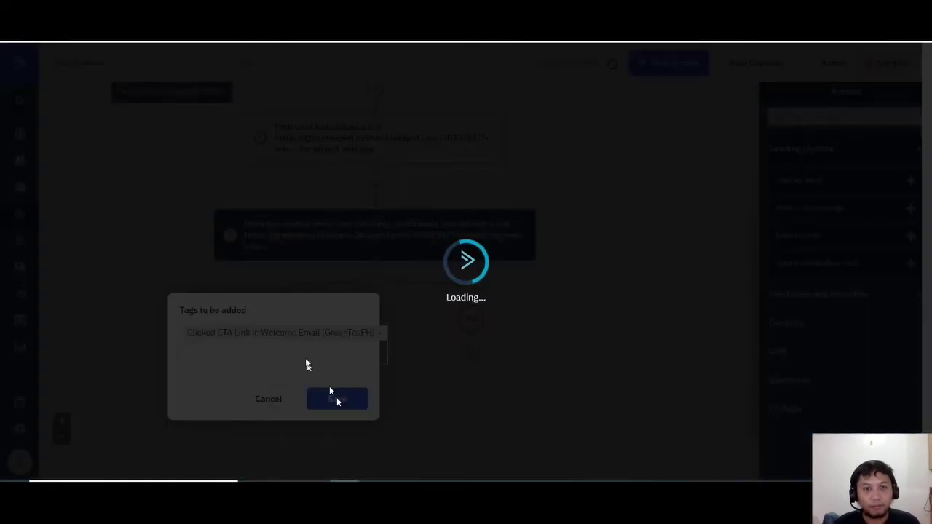
Add an Add a deal action below the tag action in the Yes branch.
scroll(117, 299, "down", 3)
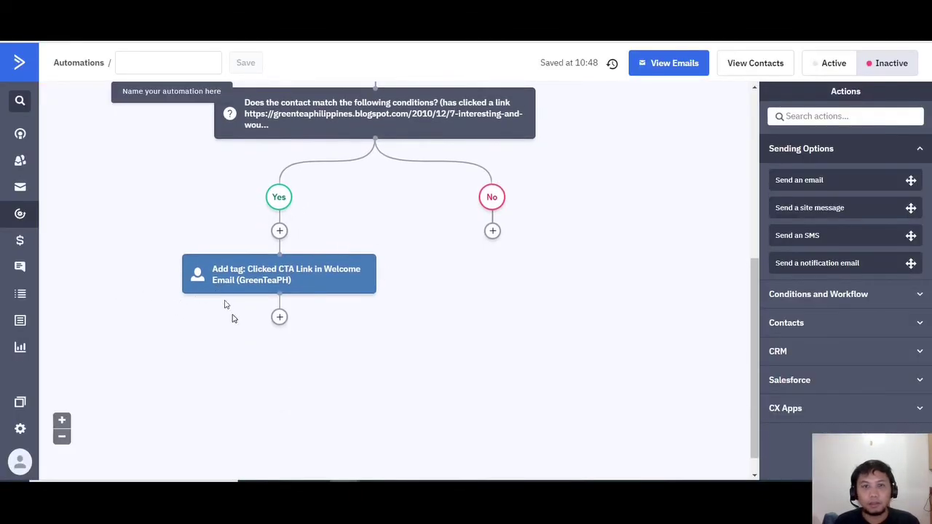
left_click(280, 317)
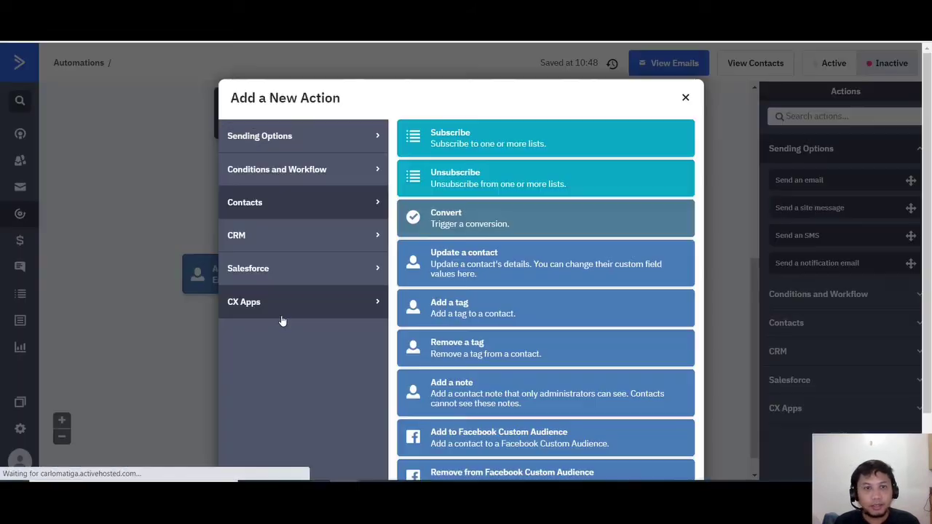
left_click(288, 246)
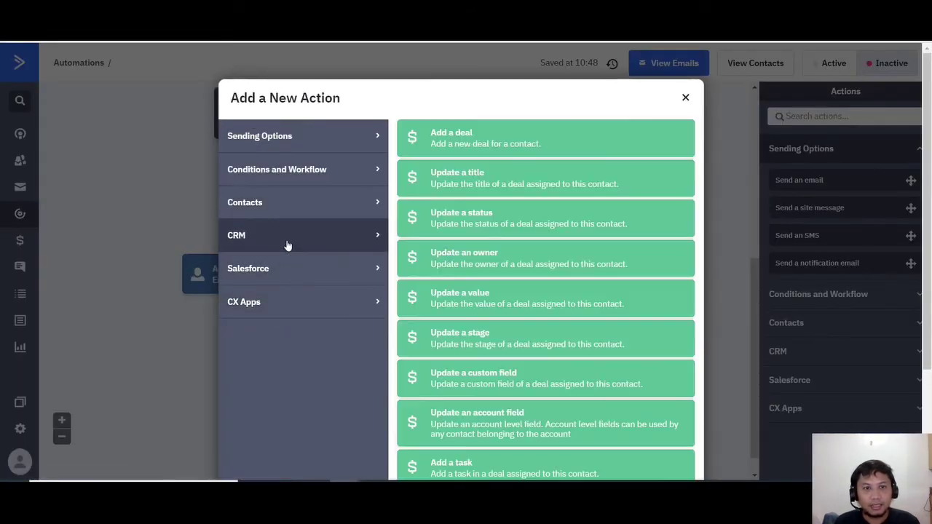
left_click(488, 140)
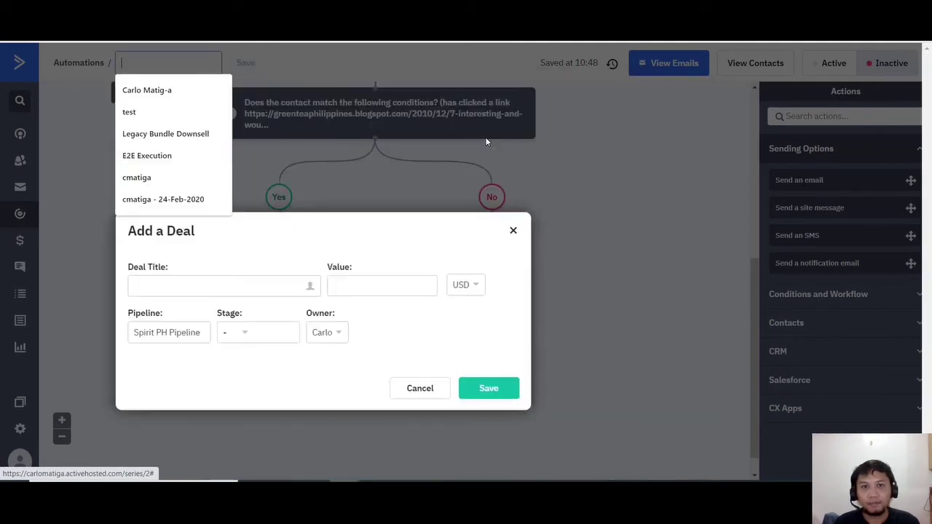
Title the deal New Deal for, followed by the First Name personalization field (%FIRSTNAME%).
left_click(249, 287)
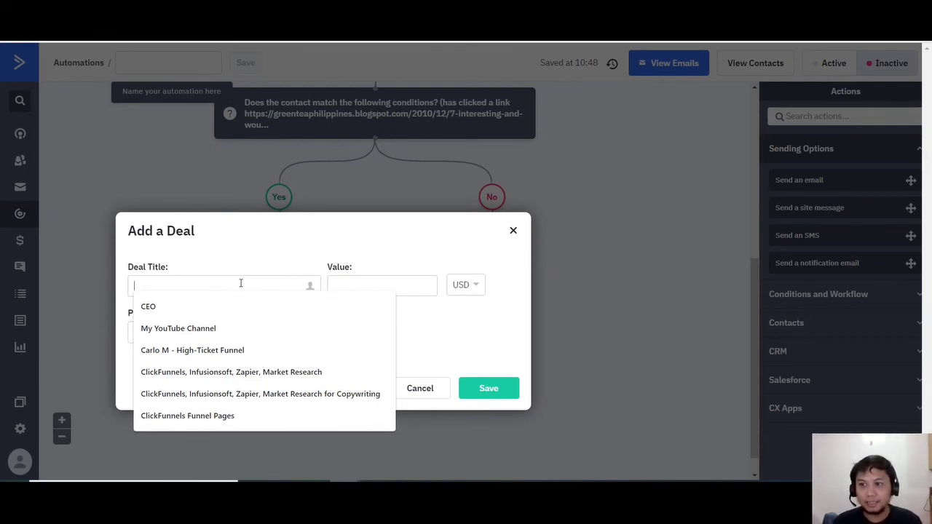
type("A")
key("BackSpace")
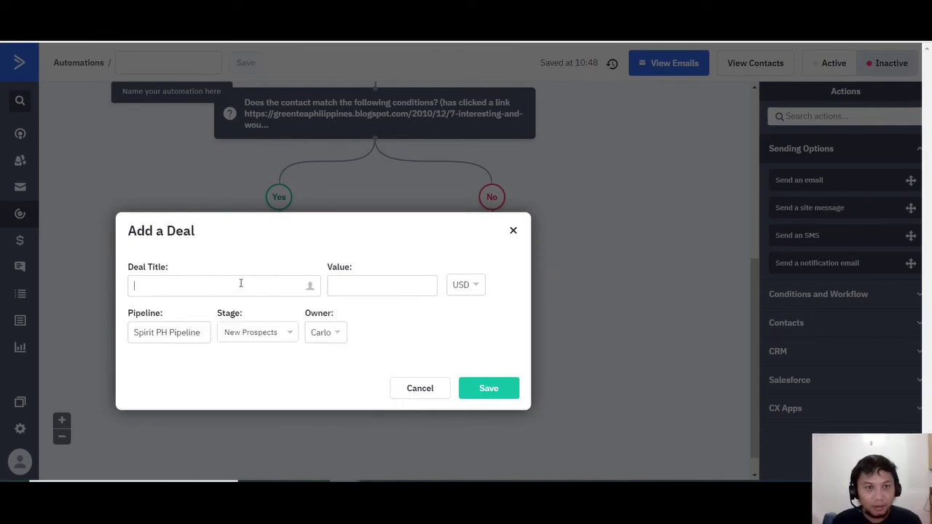
left_click(217, 286)
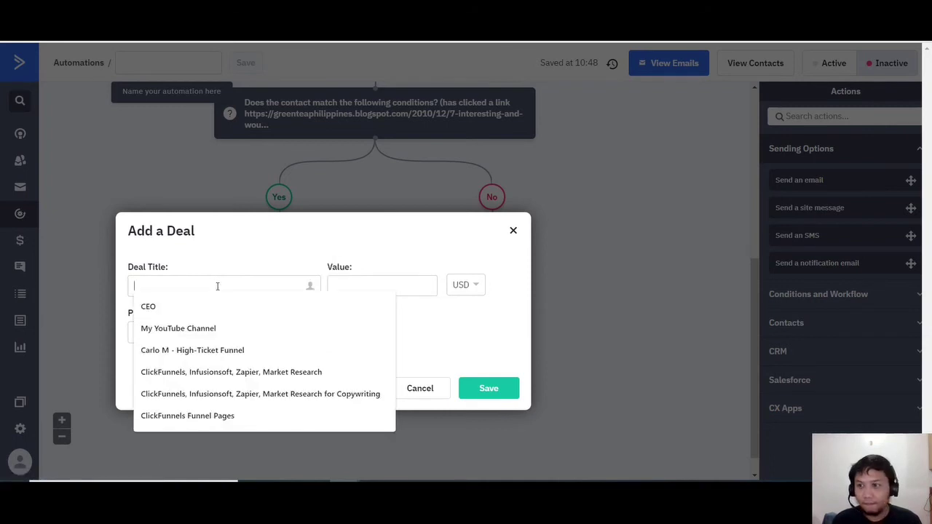
type("Add")
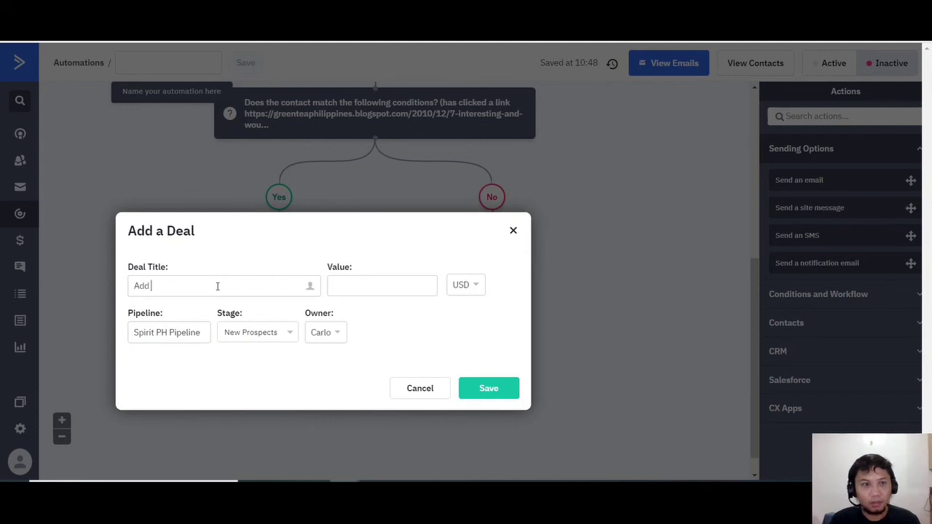
key("BackSpace")
key("BackSpace")
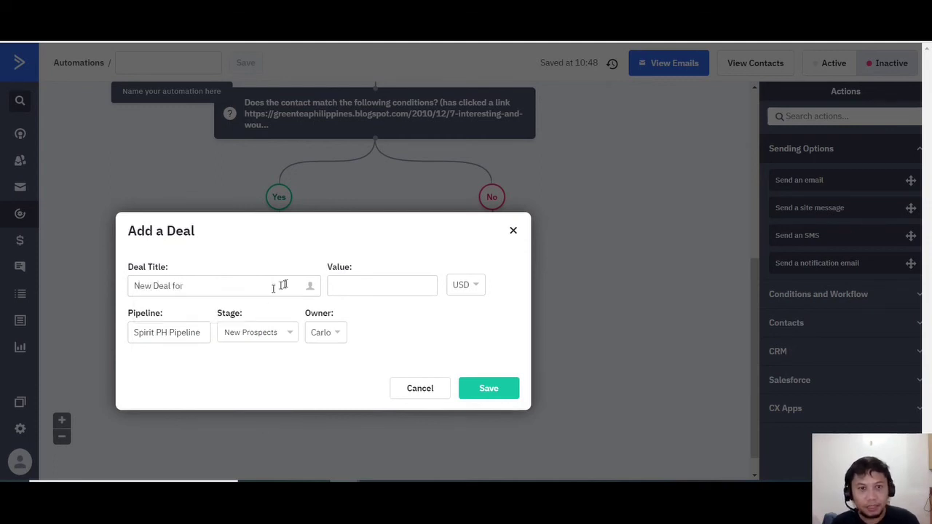
left_click(310, 286)
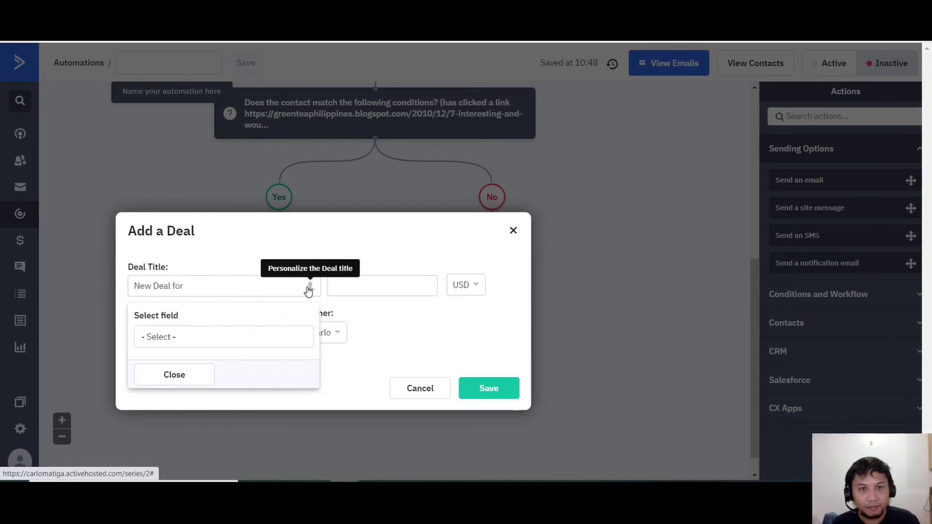
left_click(277, 332)
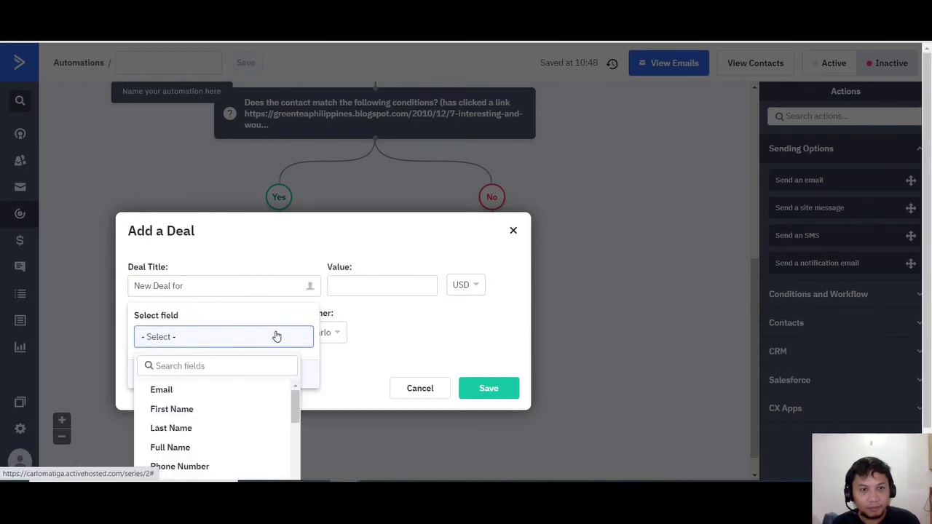
left_click(204, 412)
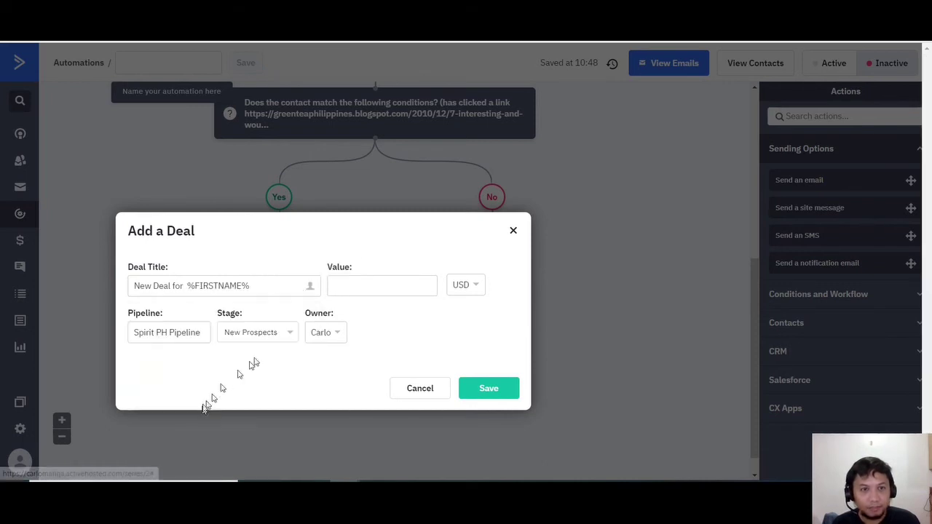
Set the deal value to 100, keep the Spirit PH Pipeline and the New Prospects stage, and save the deal action.
left_click(393, 292)
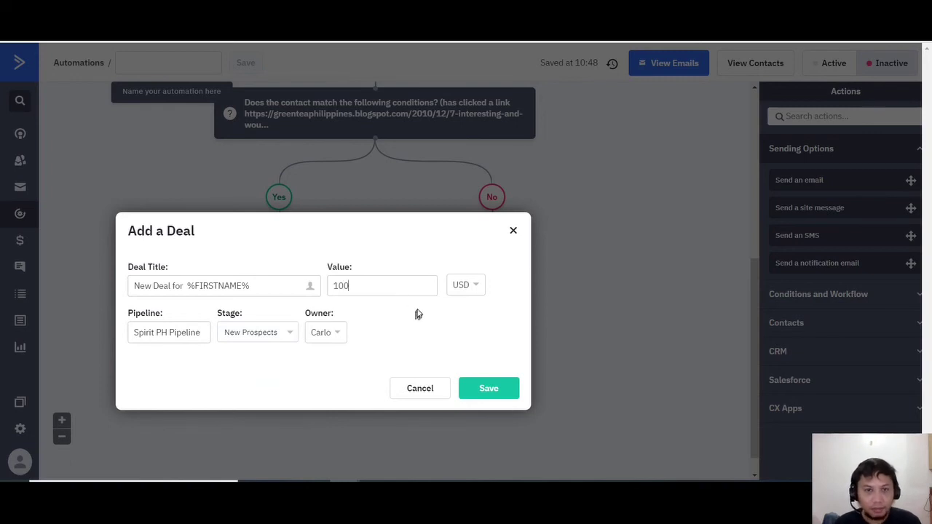
left_click(173, 335)
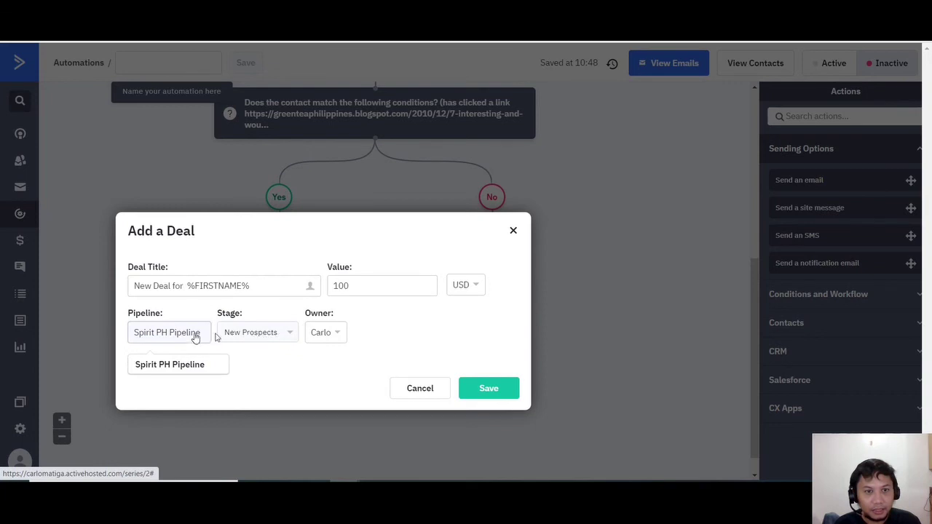
left_click(260, 335)
left_click(312, 336)
left_click(320, 337)
left_click(323, 340)
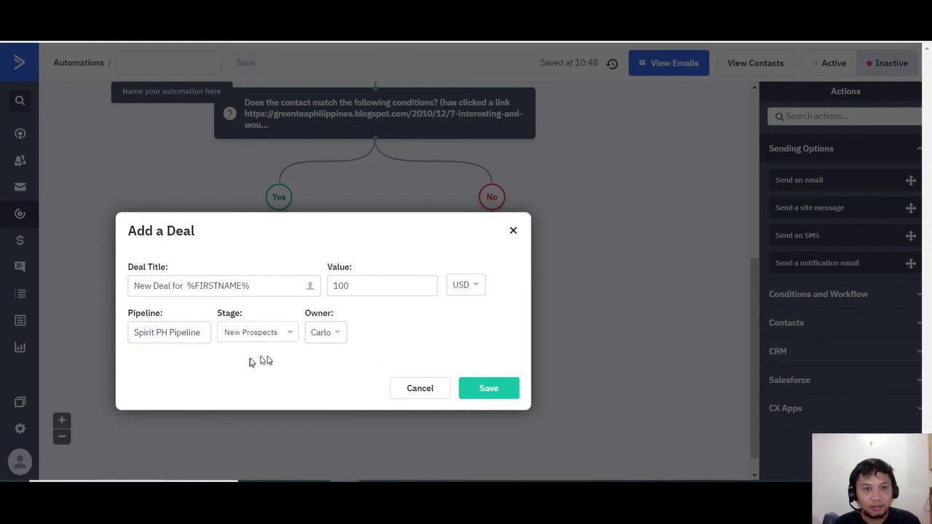
left_click(488, 389)
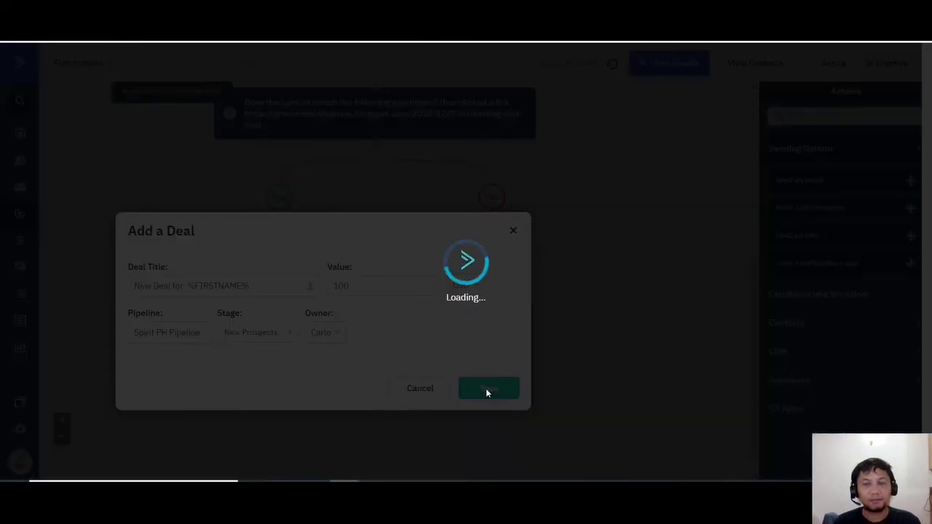
Review the wait step, the clicked-link condition, and the tag and deal actions in its Yes branch.
scroll(477, 361, "down", 2)
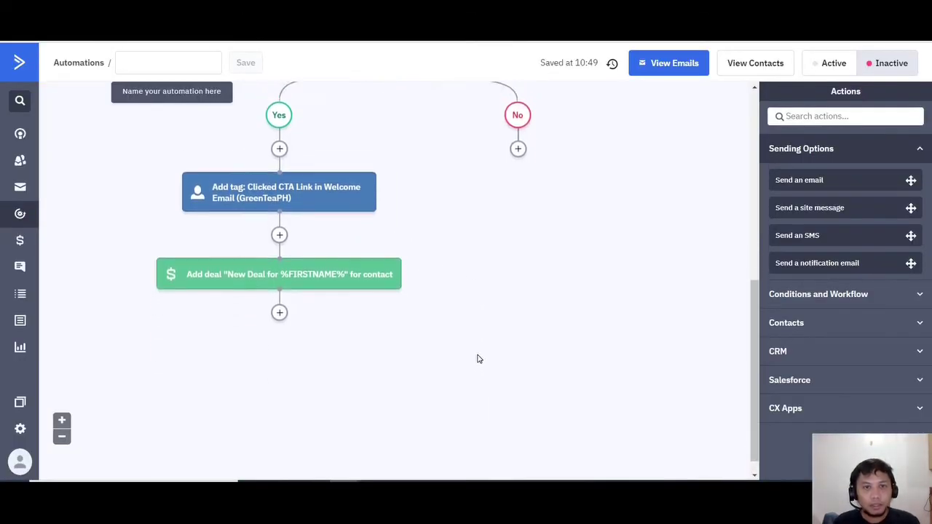
scroll(437, 346, "up", 3)
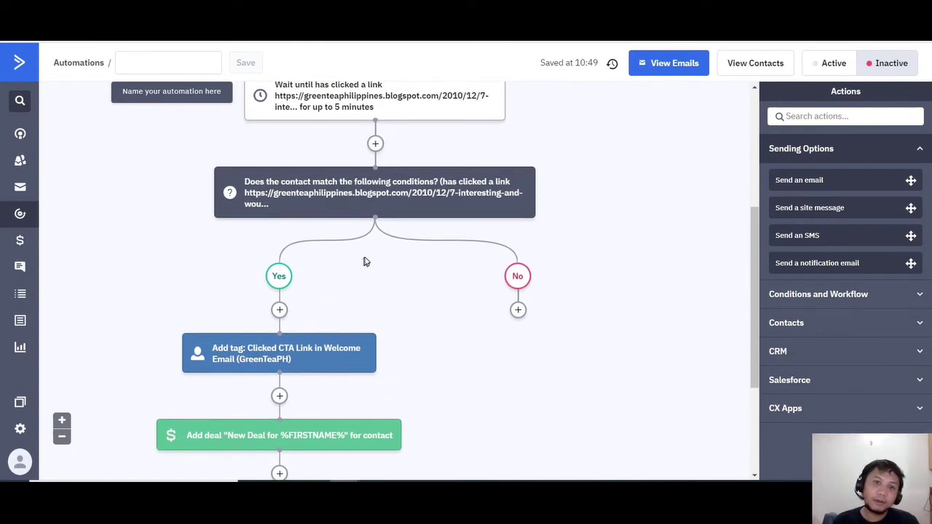
scroll(248, 306, "down", 2)
mouse_move(252, 308)
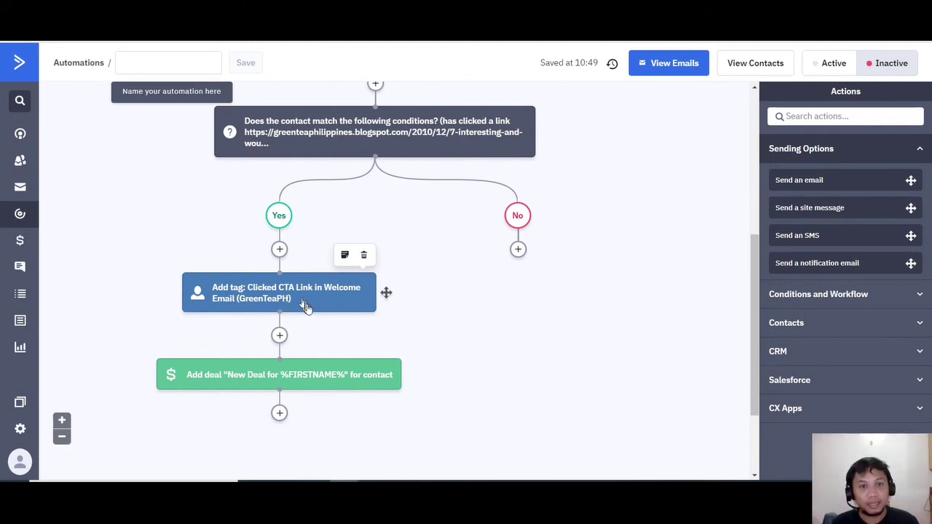
mouse_move(259, 368)
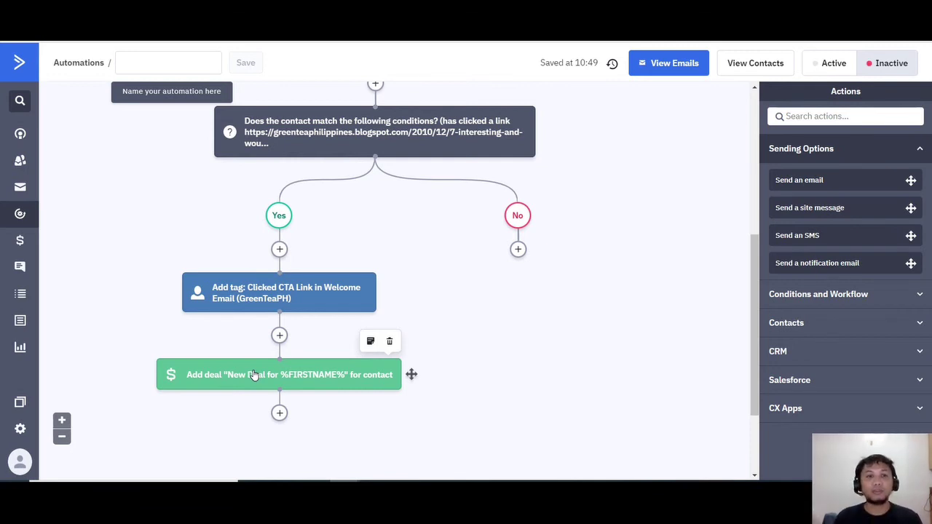
scroll(502, 306, "up", 3)
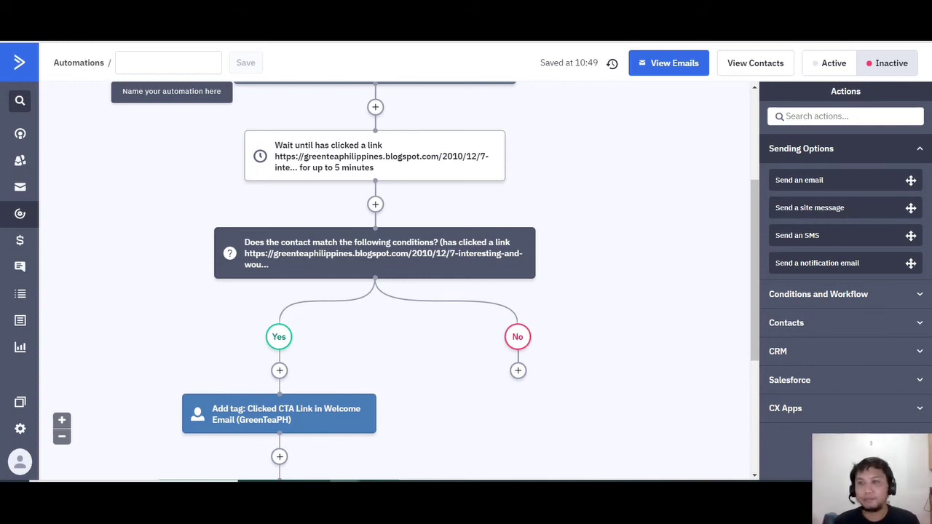
scroll(604, 262, "down", 2)
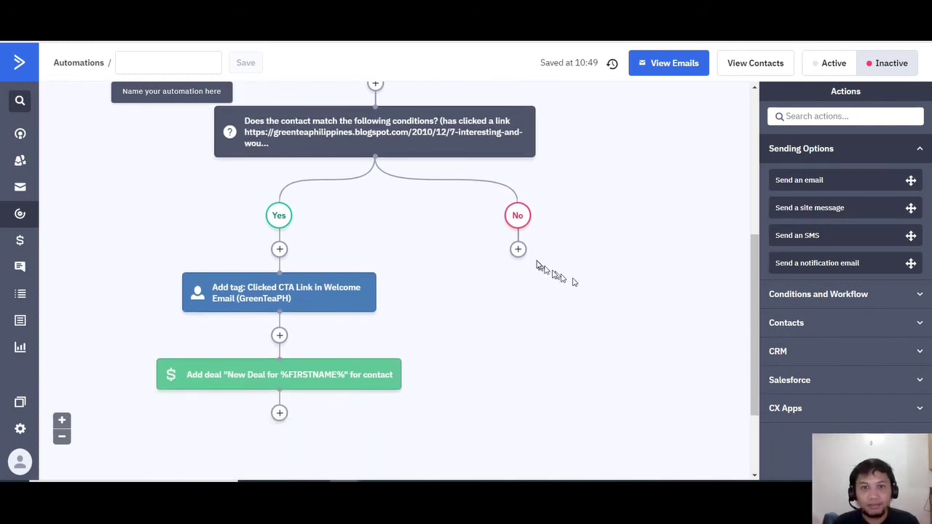
Add an If/Else action under the No branch of the clicked-link condition and dismiss the saving error.
left_click(518, 249)
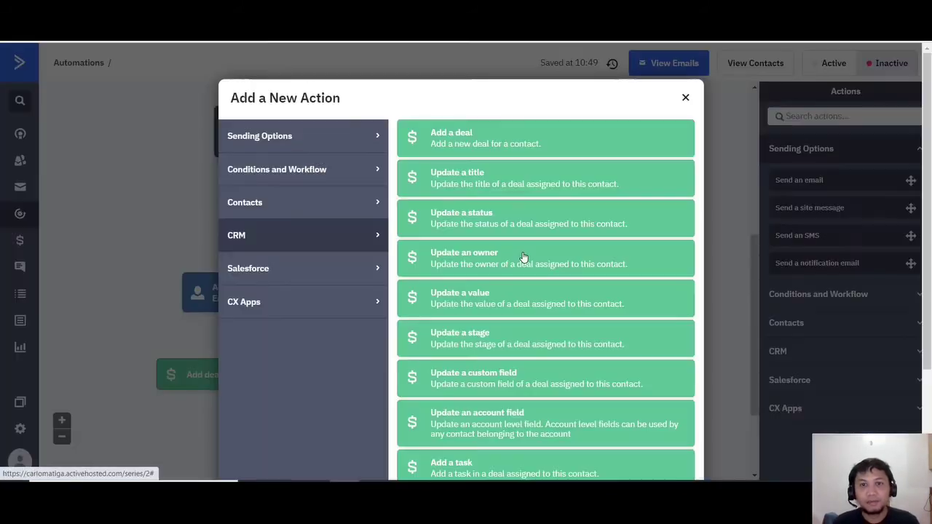
left_click(290, 169)
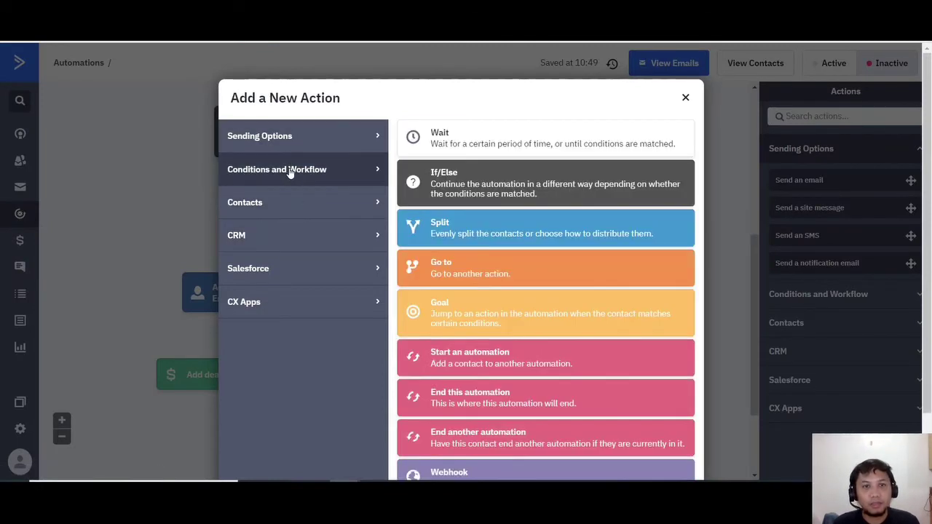
left_click(502, 182)
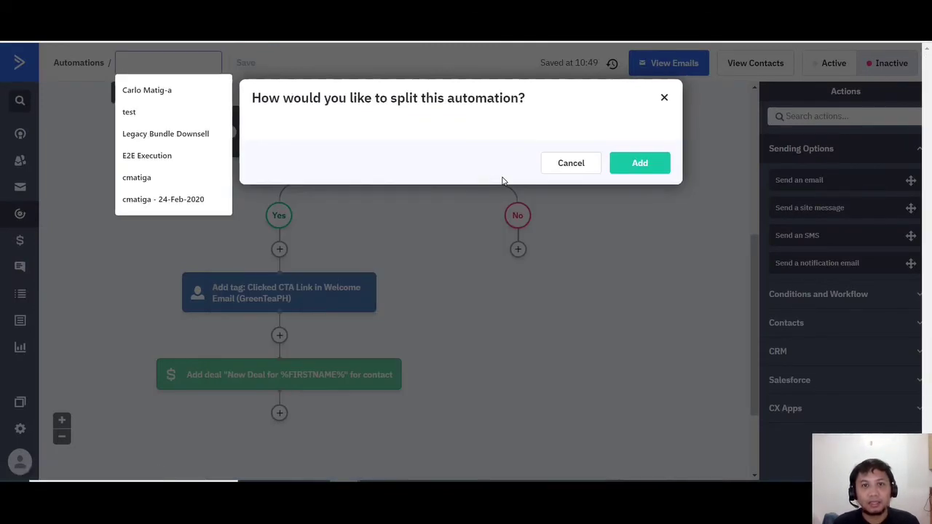
left_click(639, 172)
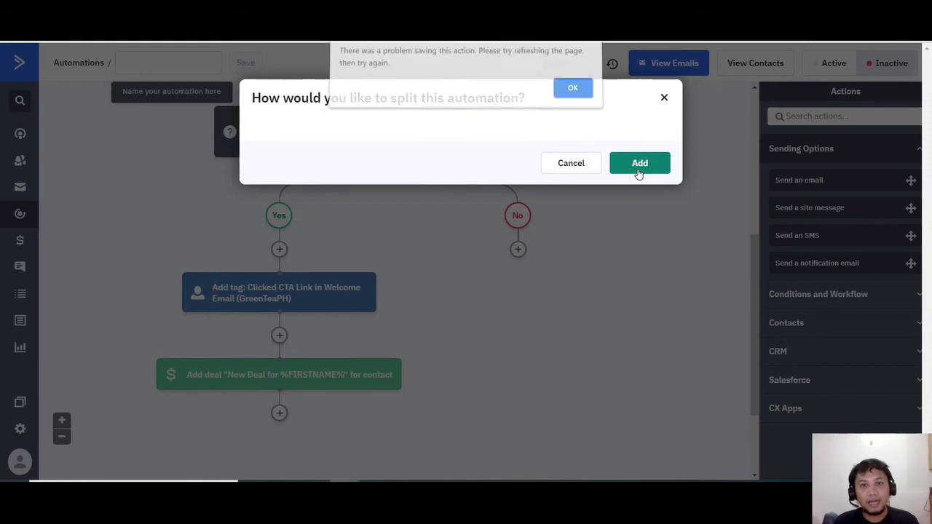
left_click(567, 93)
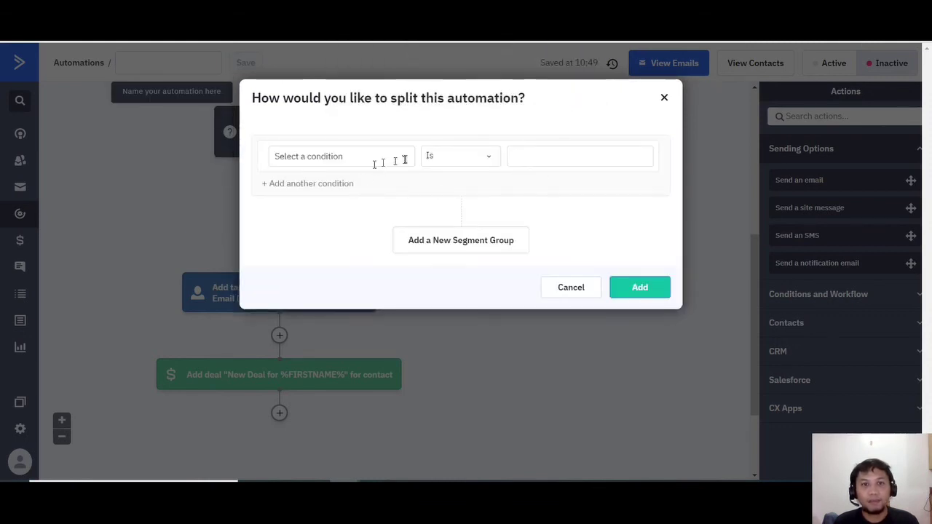
Define the split condition as Has opened with the campaign Welcome Email (GreenTeaPH), and add it to the automation.
left_click(402, 161)
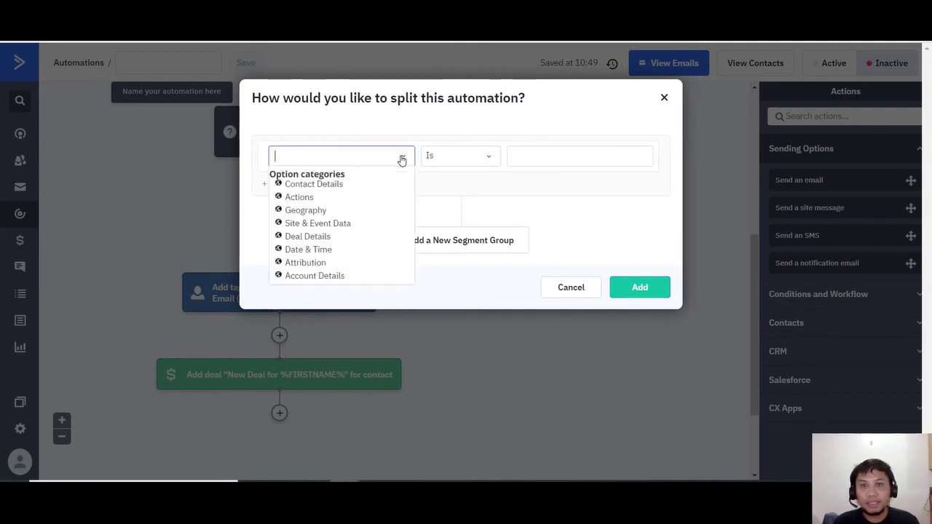
left_click(280, 199)
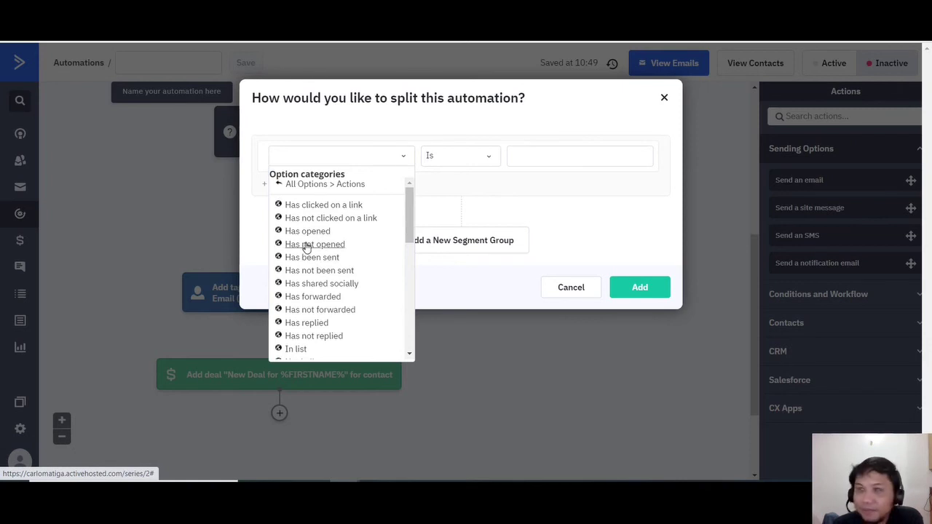
left_click(307, 231)
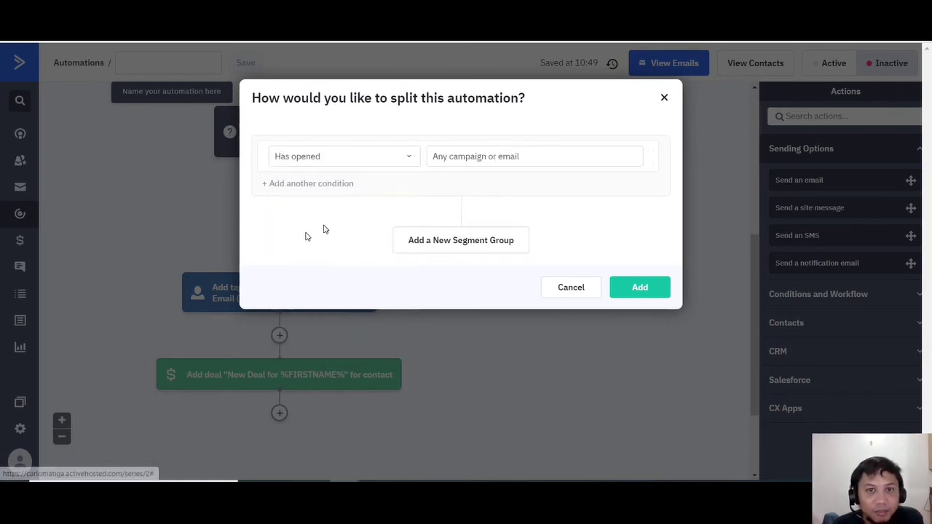
left_click(487, 157)
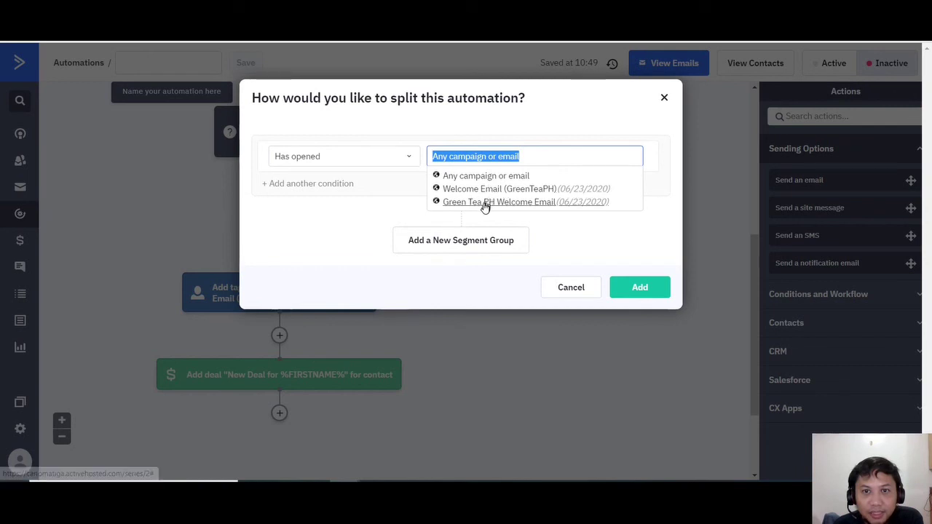
left_click(486, 189)
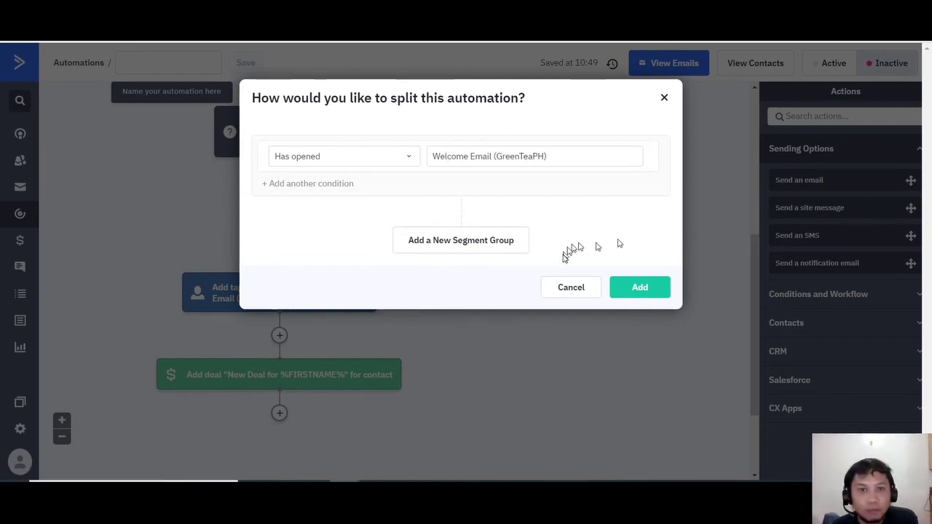
left_click(636, 289)
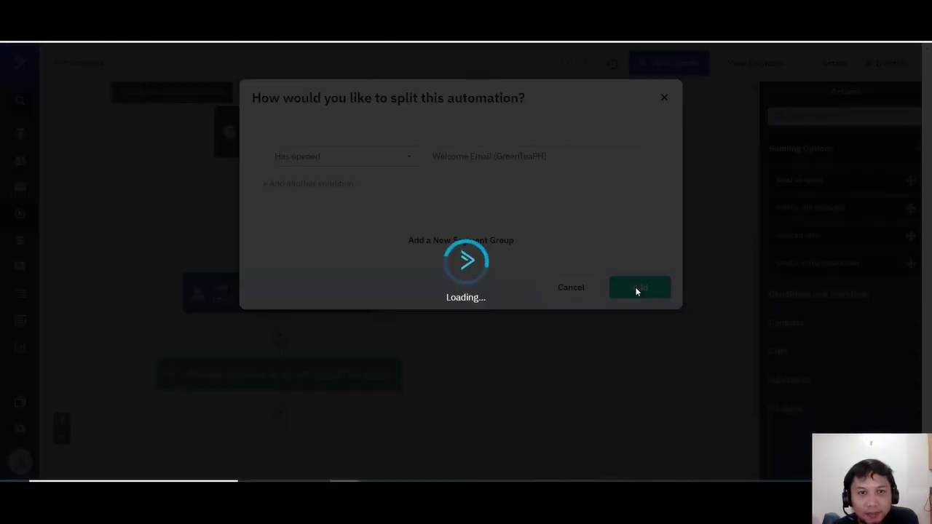
Add an Add a tag action under the Yes branch of the opened-email condition and clear its prefilled tag.
scroll(362, 265, "down", 1)
scroll(360, 264, "down", 1)
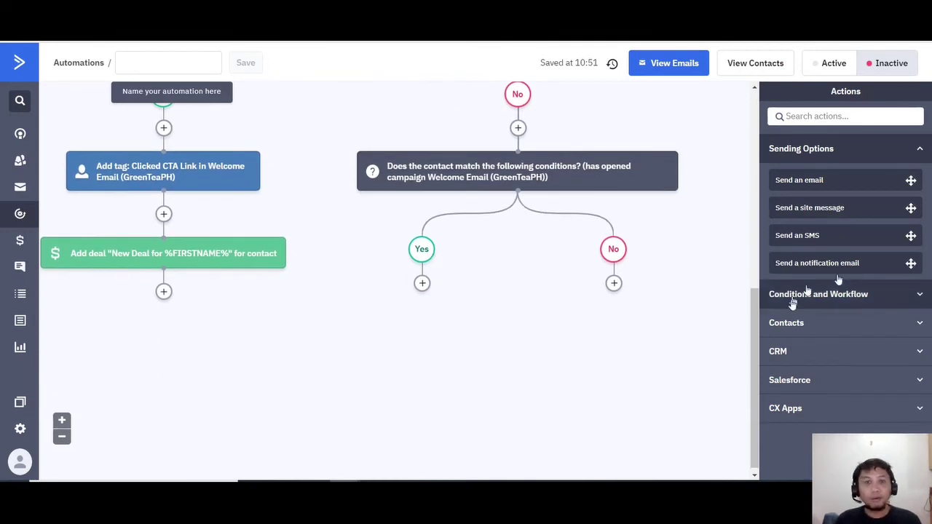
left_click(422, 284)
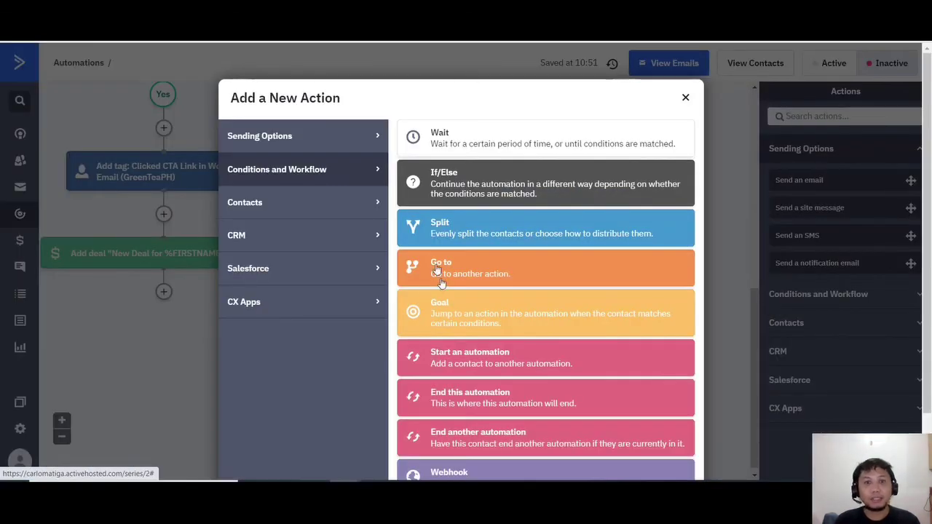
left_click(304, 209)
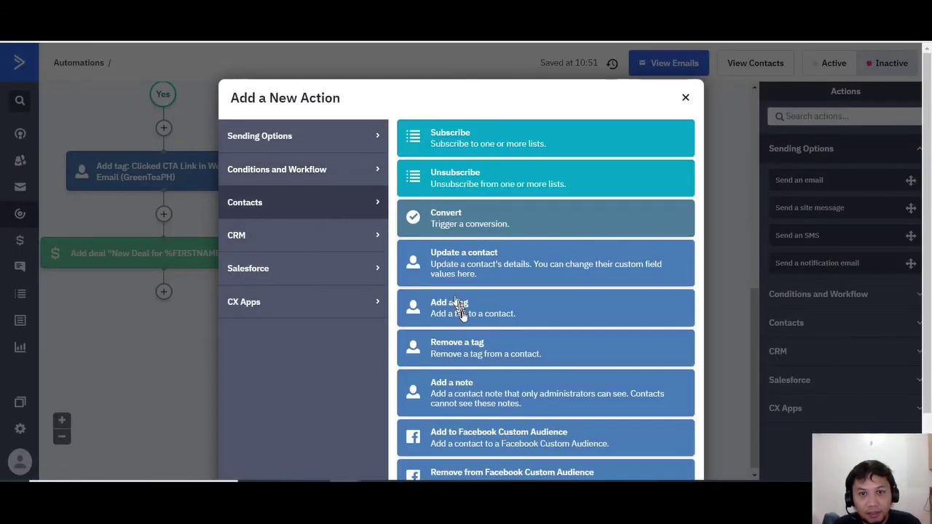
left_click(474, 311)
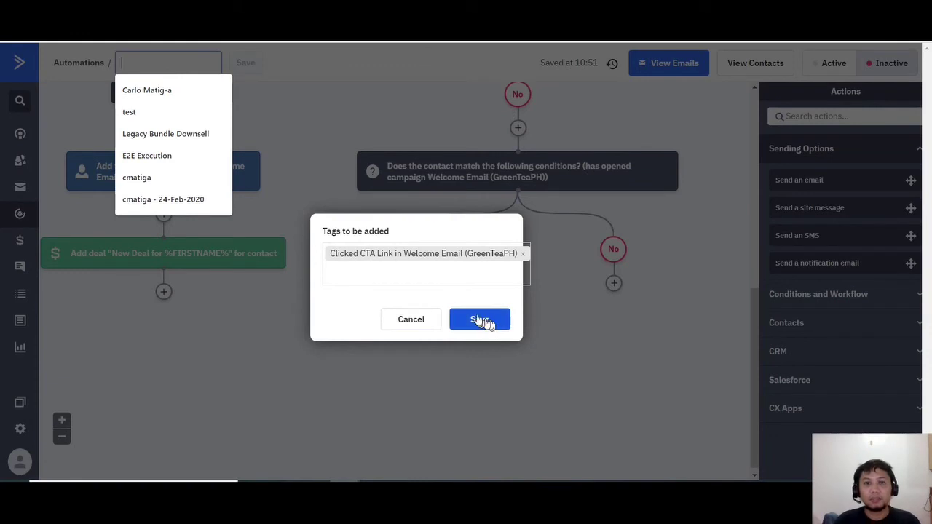
left_click(465, 275)
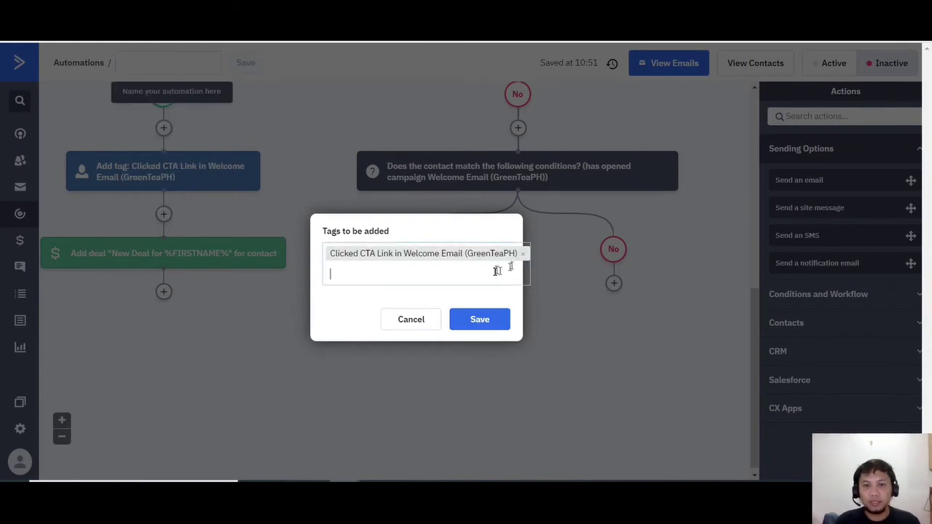
left_click(523, 255)
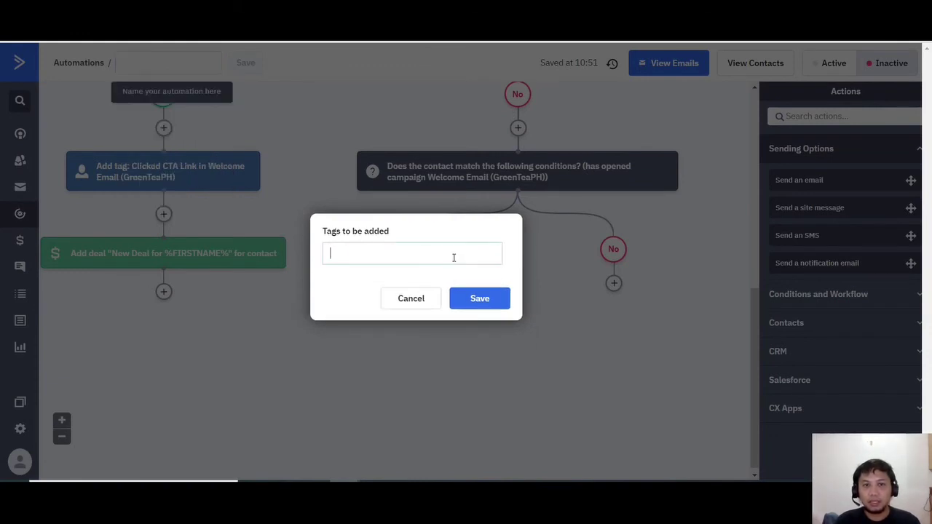
type("Opened Welcome Email (Spirit PH")
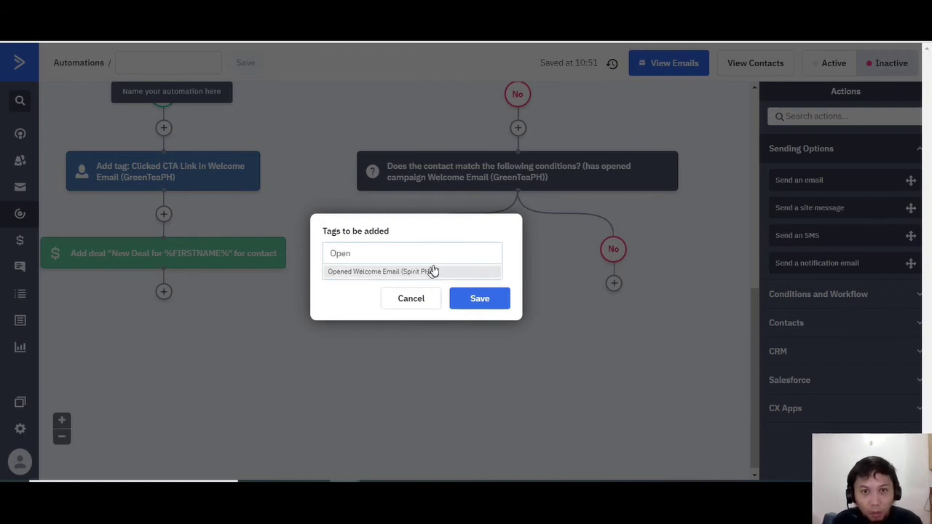
left_click(432, 271)
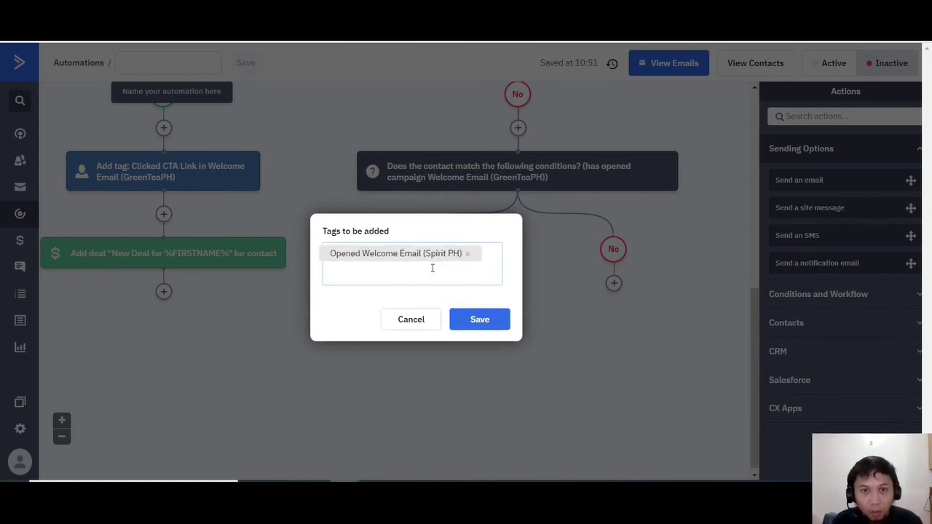
left_click(468, 255)
Enter the tag Opened Welcome Email (GreenTeaPH) and save the tag action.
type("opened Welcome E")
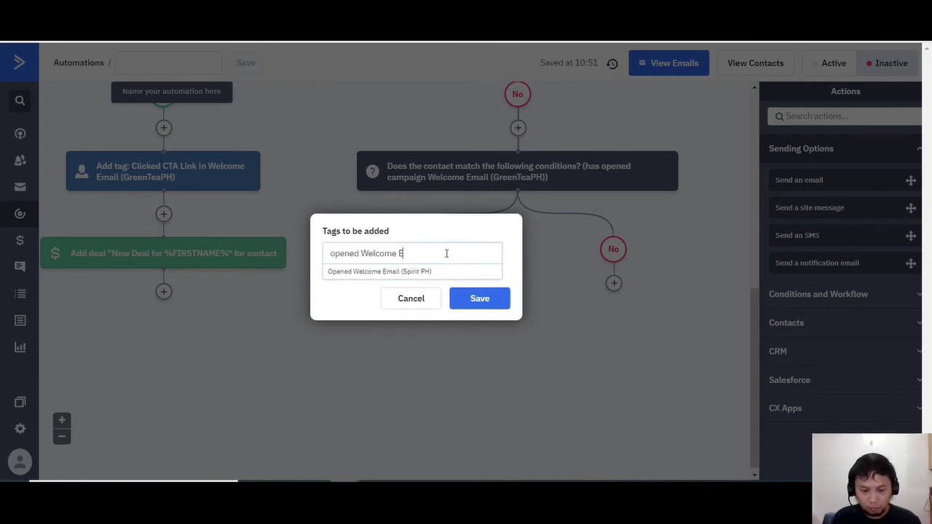
type("mail (GreenTeaPH")
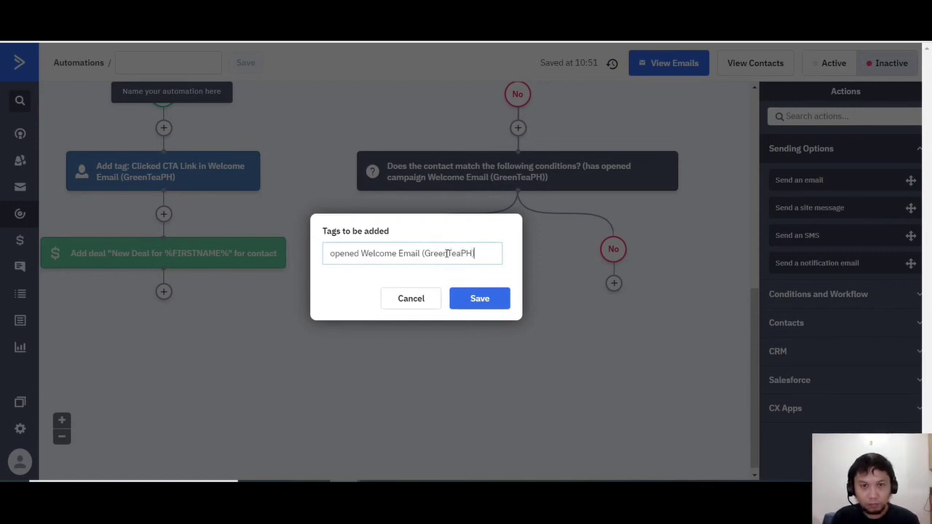
left_click(333, 253)
key("BackSpace")
type("O")
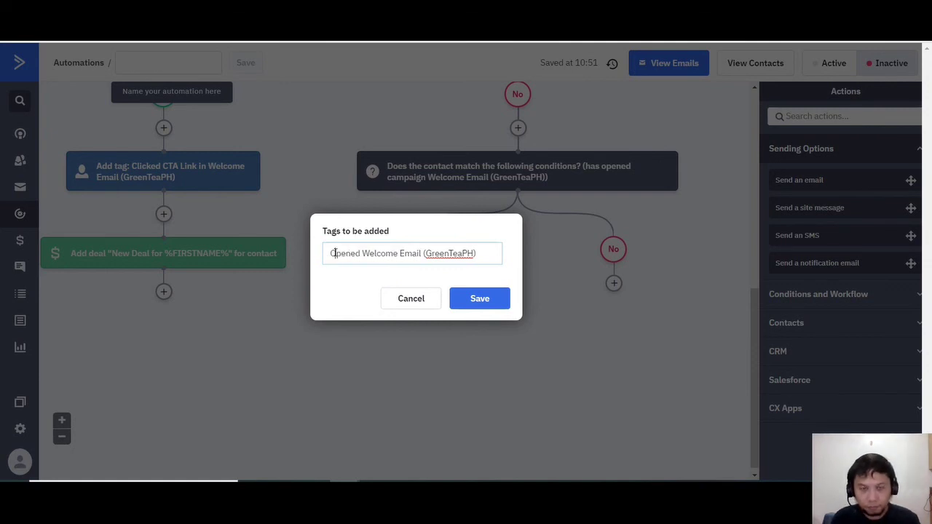
left_click(480, 299)
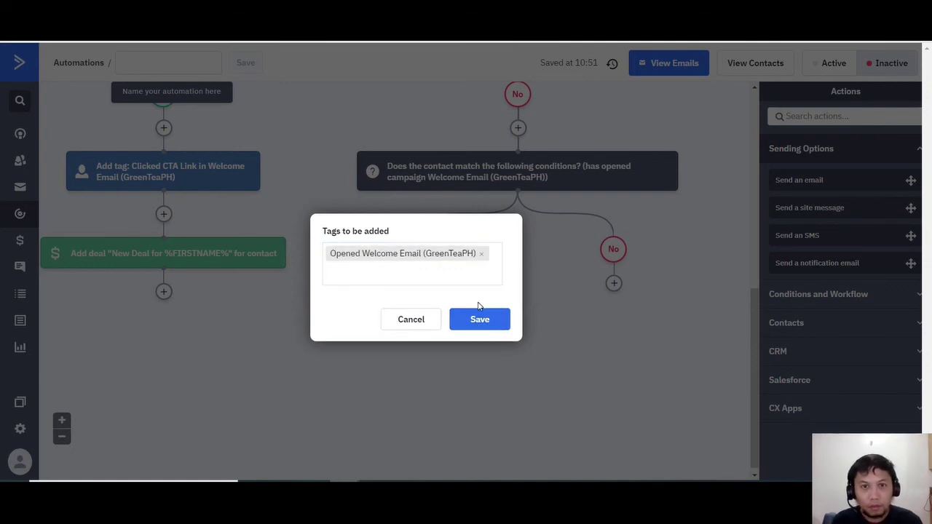
left_click(479, 321)
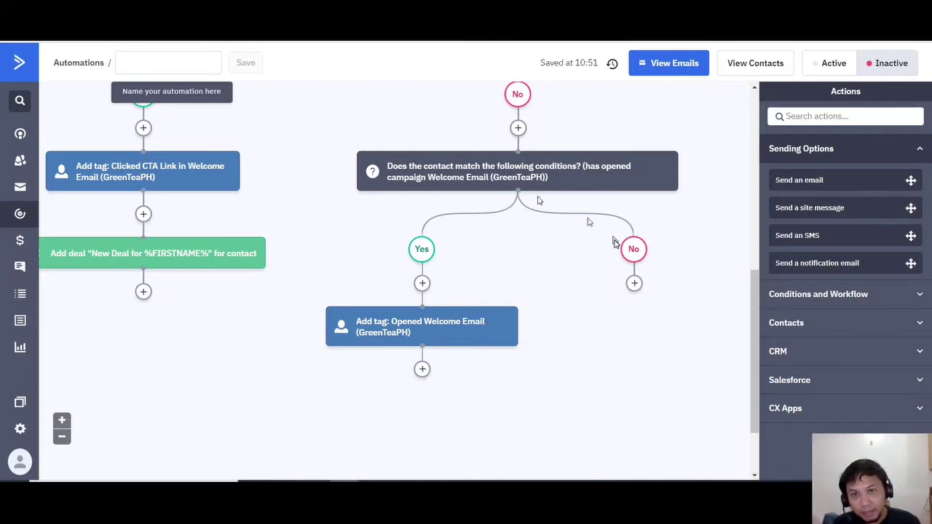
Add a tag action under the No branch of the opened-email condition with the tag Did Not Engage w/ Welcome Email (GreenTeaPH).
left_click(634, 284)
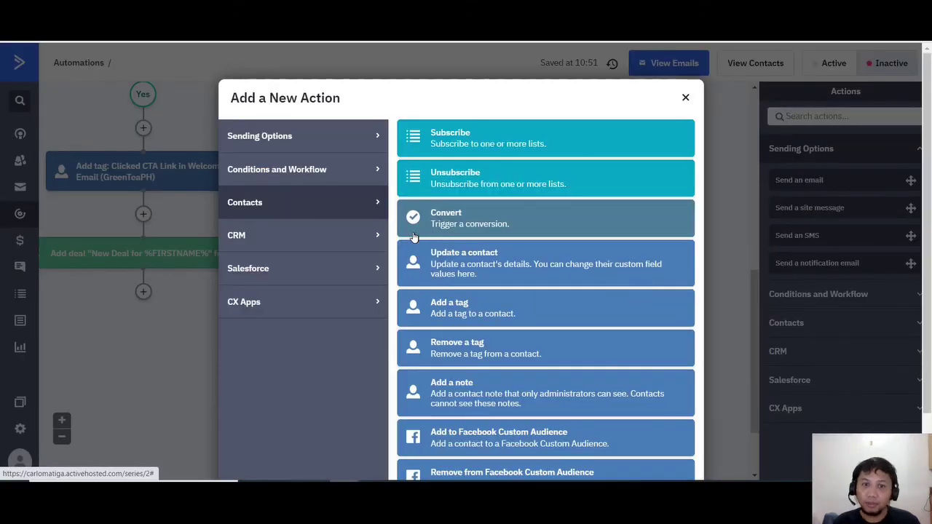
left_click(470, 306)
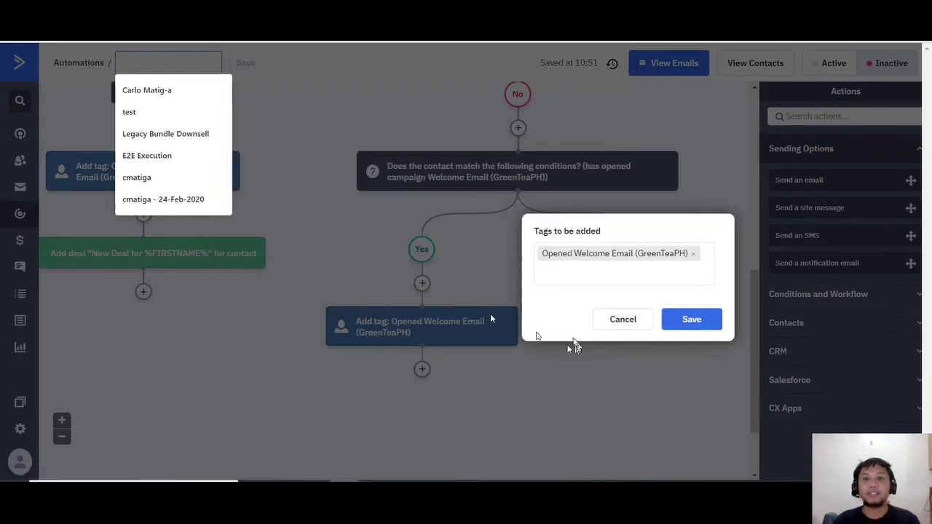
left_click(692, 253)
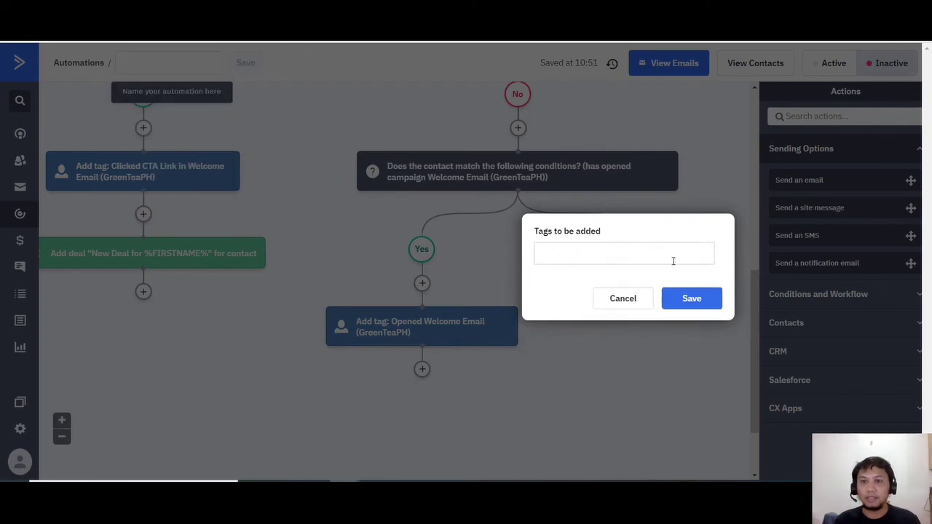
type("Did Not Engage w/ Welcome Email")
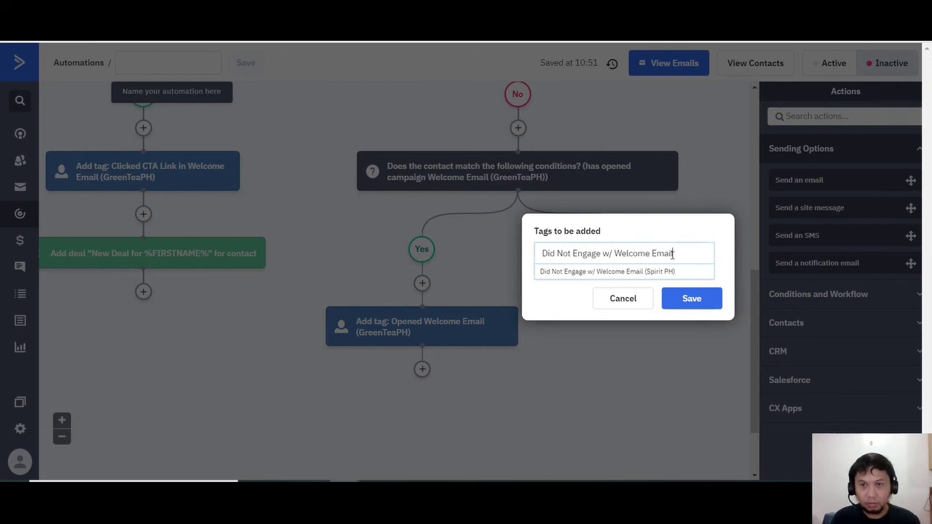
type("Gr")
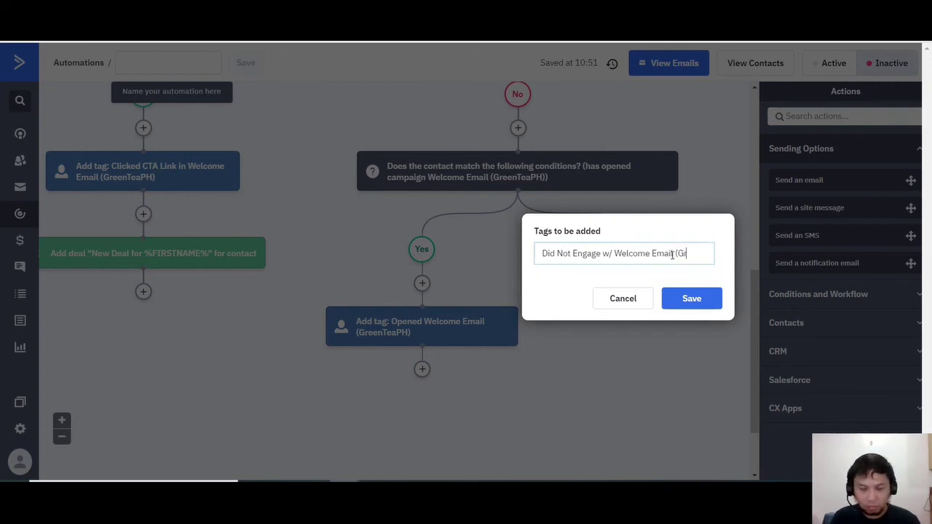
type("eenTeaPH")
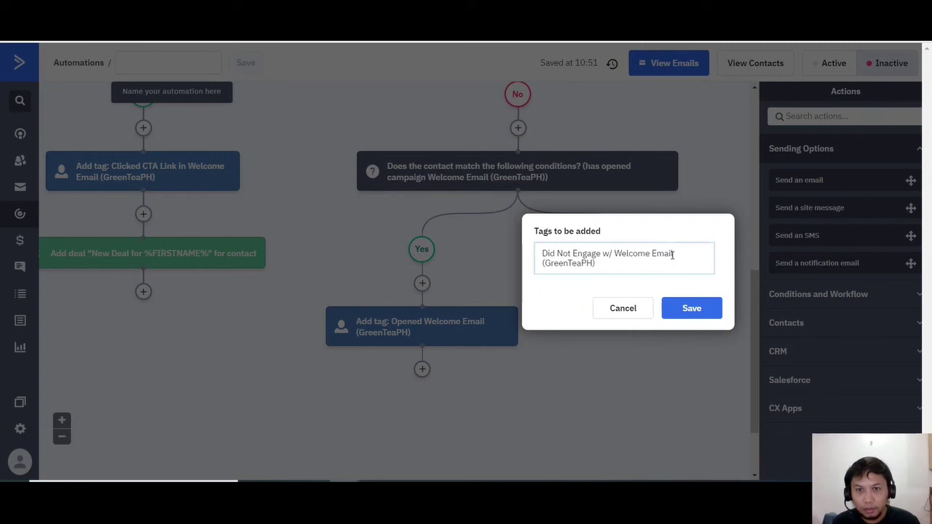
left_click(692, 308)
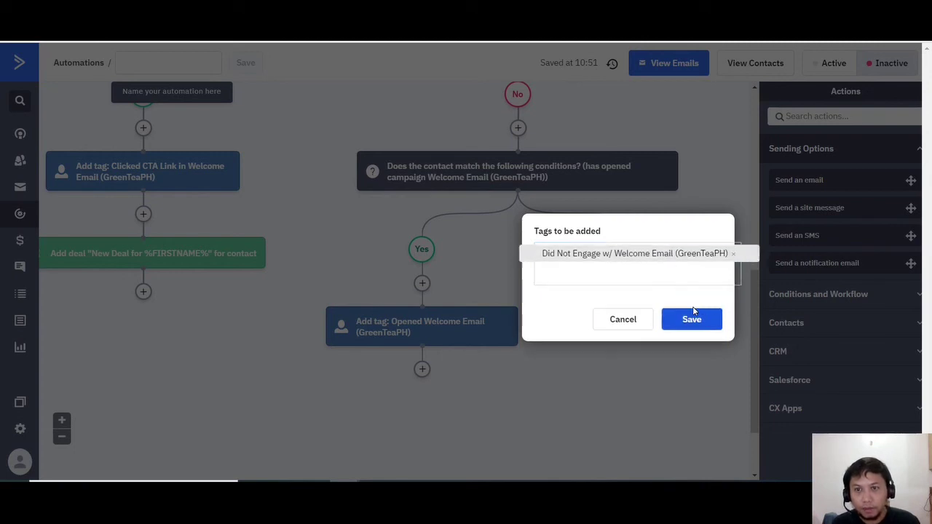
left_click(695, 321)
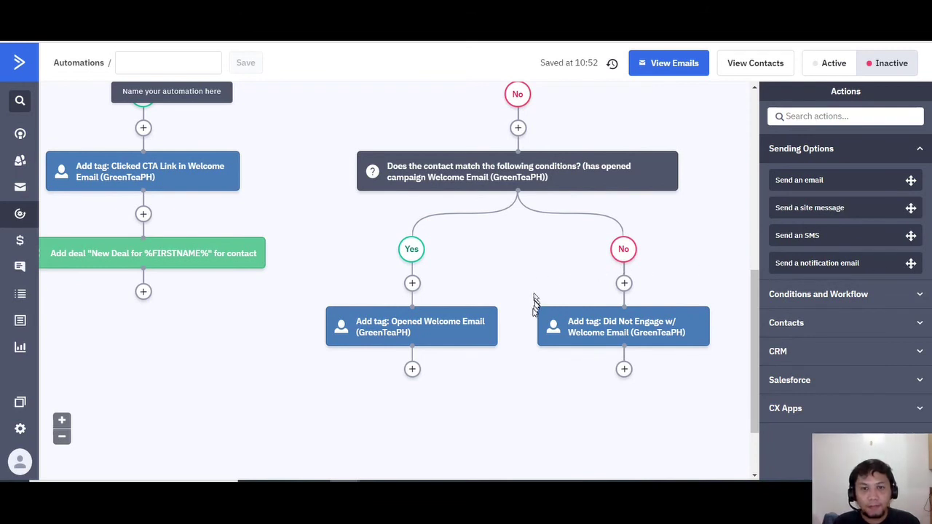
Review the automation flow from the form trigger and welcome email through the wait and both conditions to the tag and deal actions.
scroll(535, 306, "down", 1)
scroll(536, 314, "up", 3)
scroll(535, 314, "down", 3)
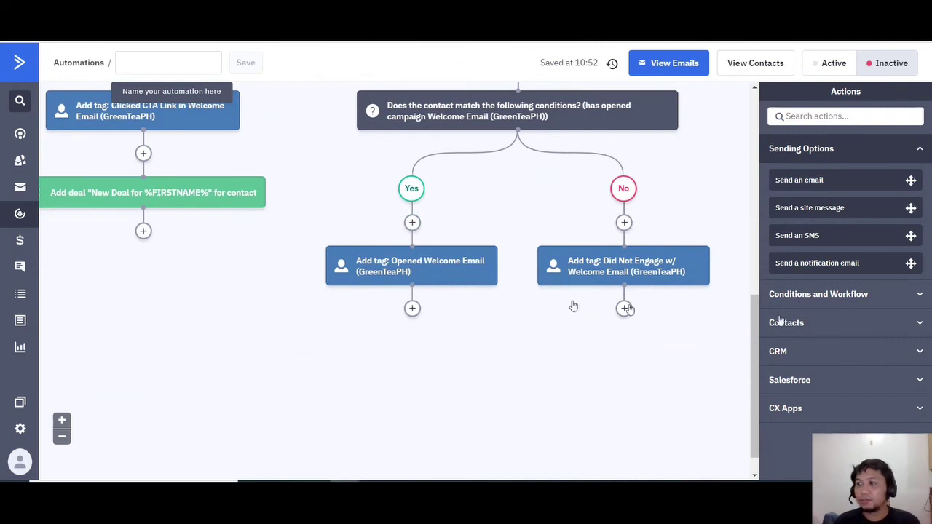
scroll(572, 370, "down", 1)
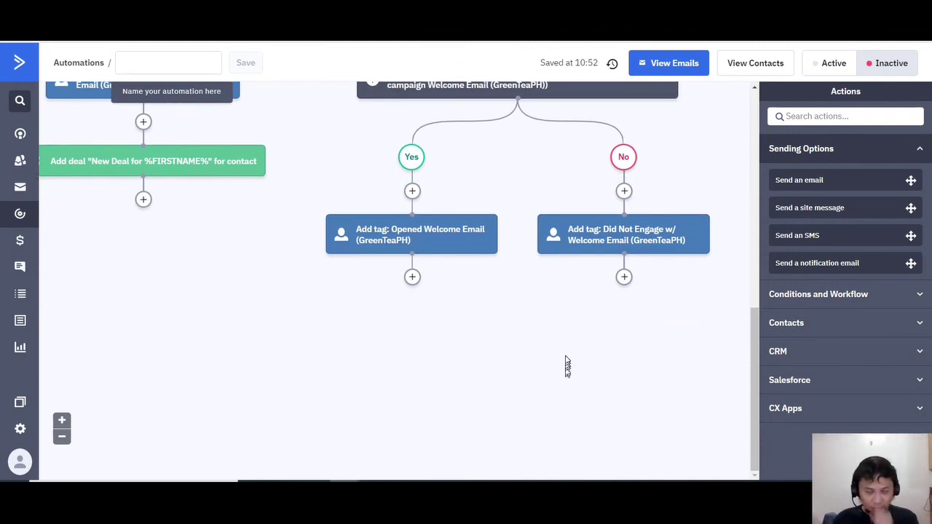
left_click(498, 487)
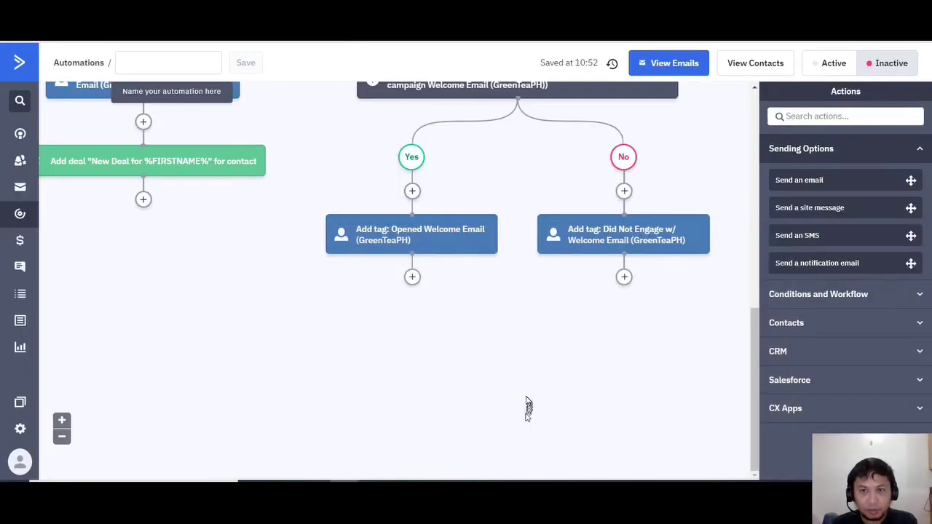
scroll(526, 402, "up", 10)
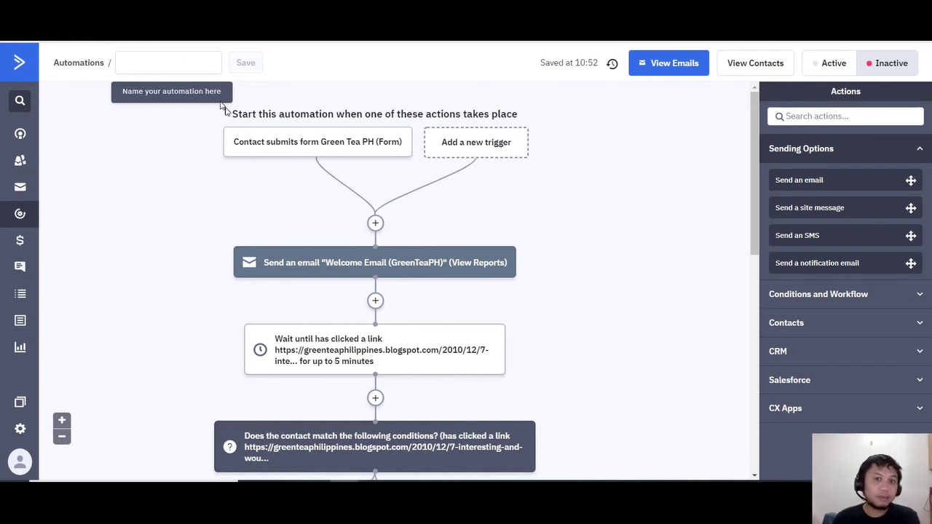
scroll(252, 211, "down", 2)
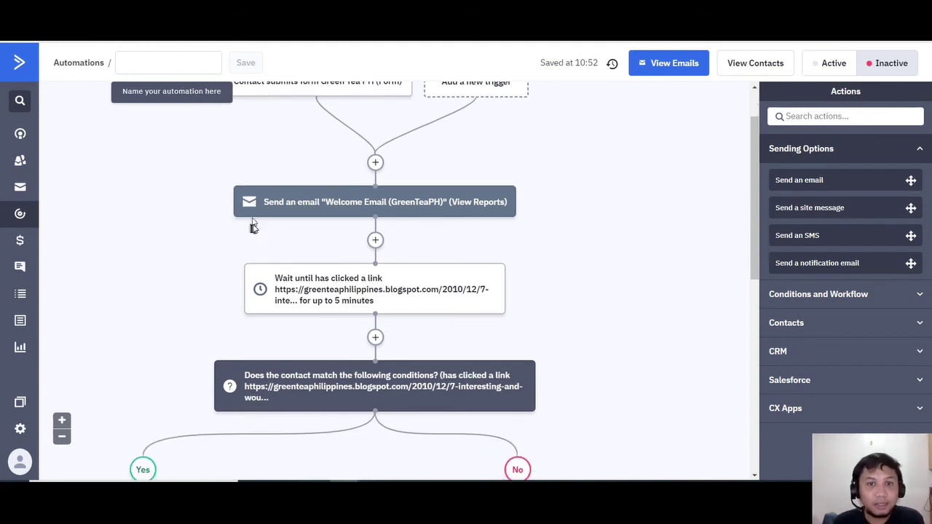
mouse_move(252, 204)
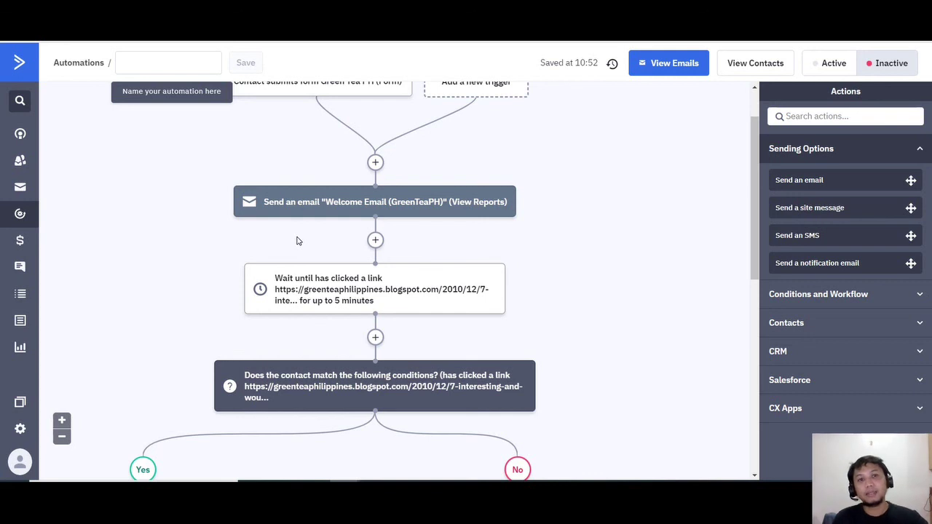
scroll(283, 241, "up", 1)
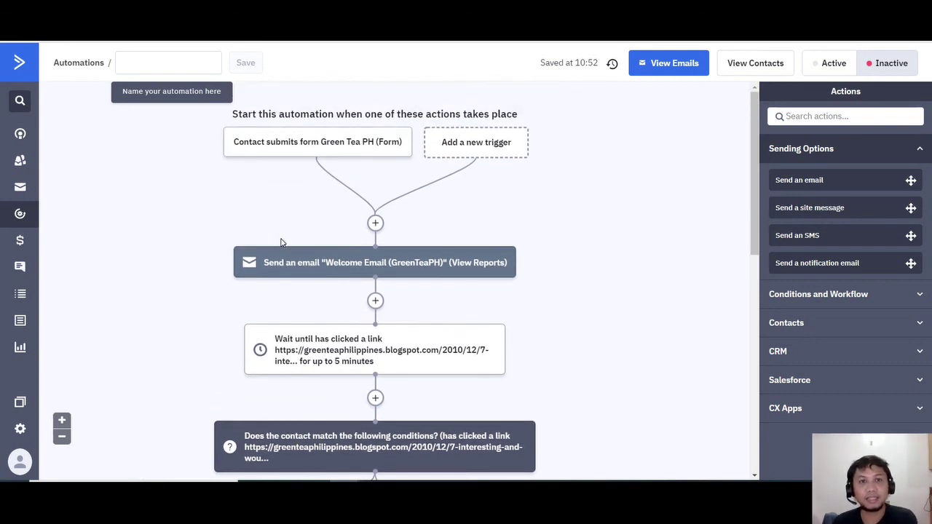
scroll(217, 235, "down", 2)
scroll(213, 201, "up", 1)
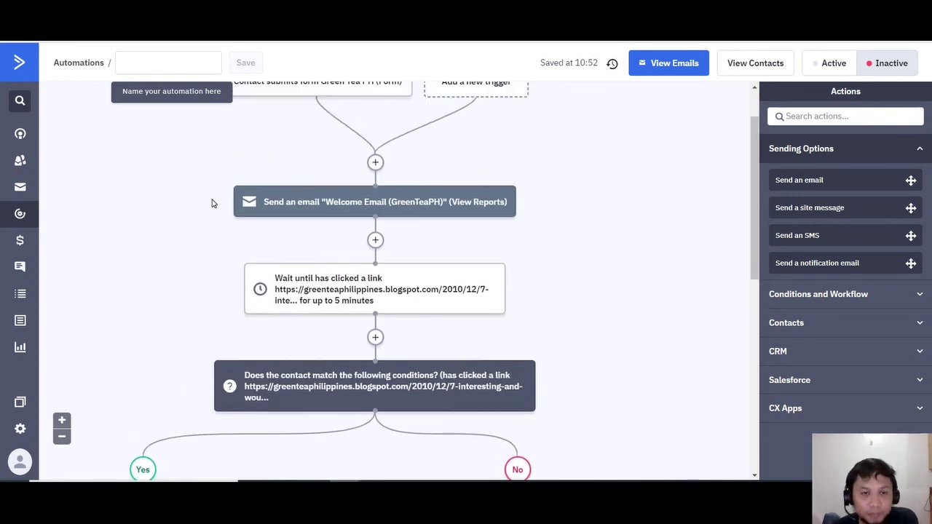
scroll(213, 207, "down", 1)
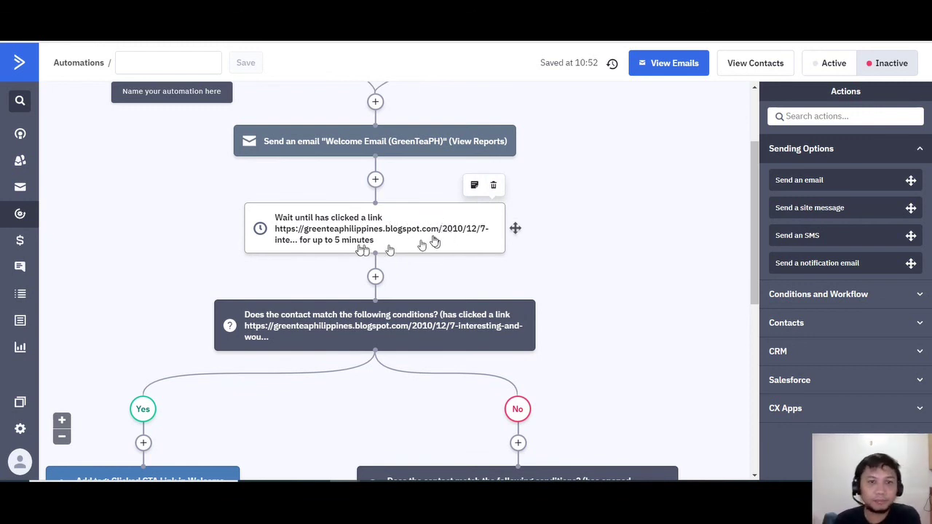
scroll(214, 260, "down", 5)
scroll(292, 233, "up", 2)
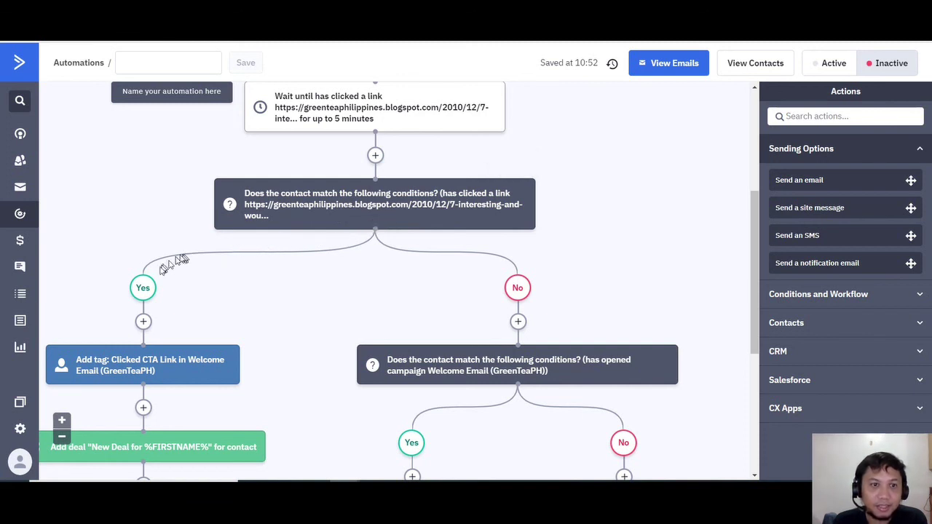
scroll(167, 314, "down", 3)
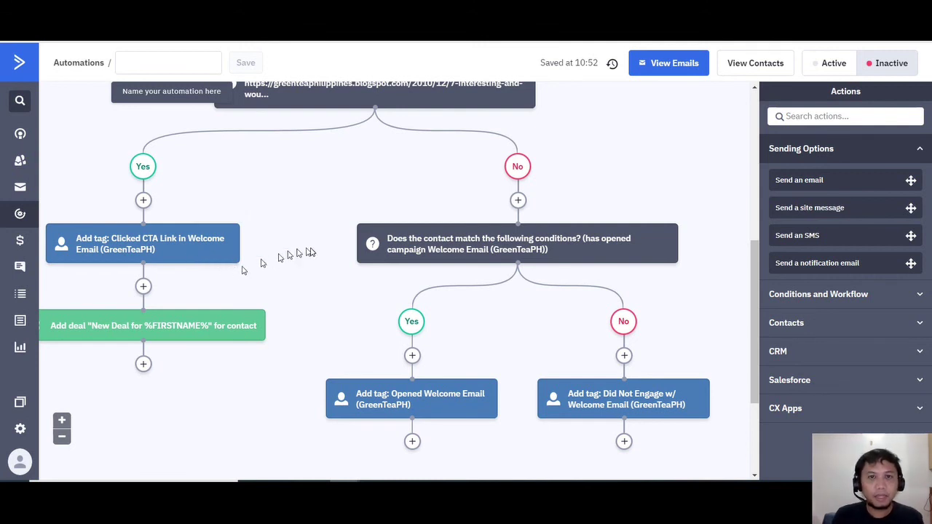
scroll(324, 255, "up", 1)
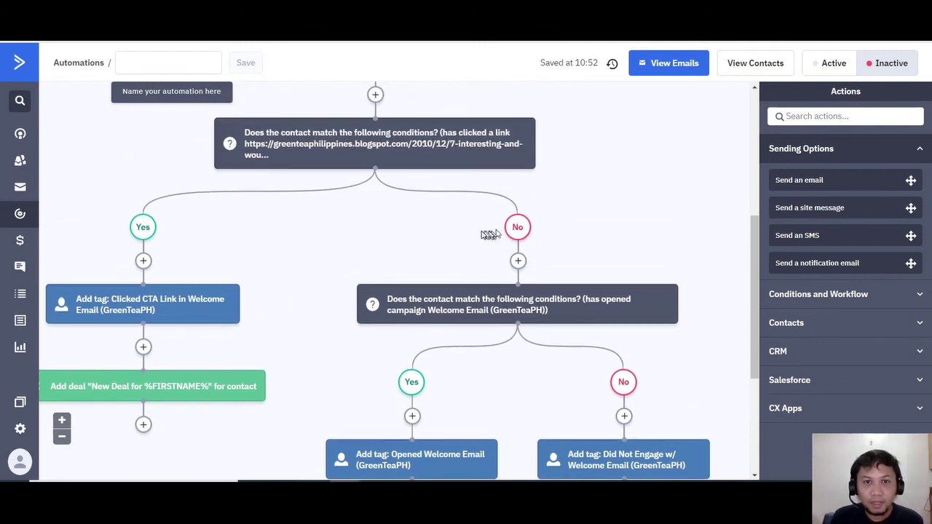
scroll(483, 234, "down", 1)
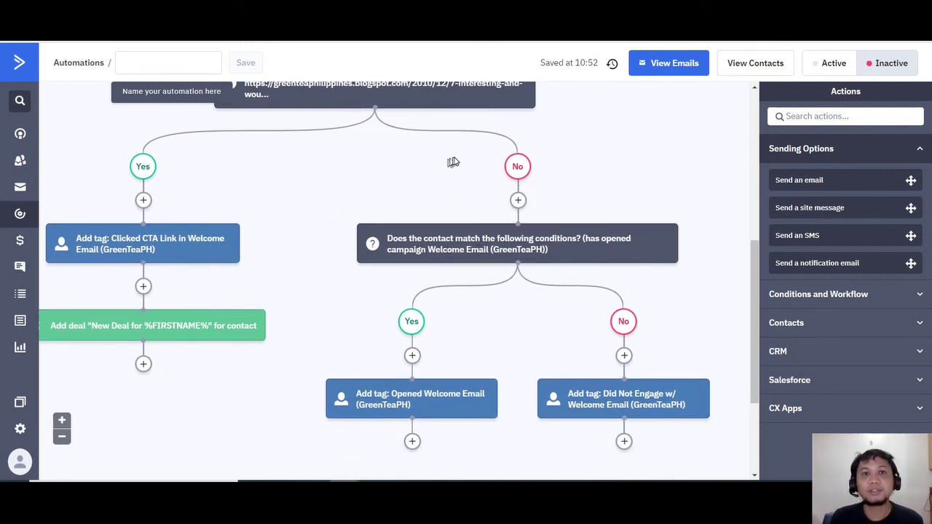
scroll(492, 195, "up", 1)
scroll(491, 200, "up", 1)
scroll(471, 248, "down", 1)
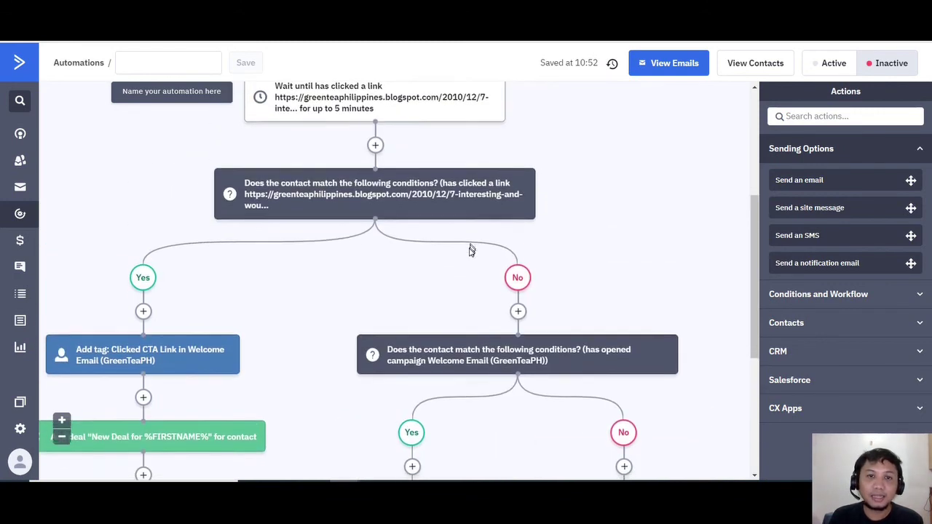
scroll(458, 254, "down", 2)
scroll(493, 335, "down", 2)
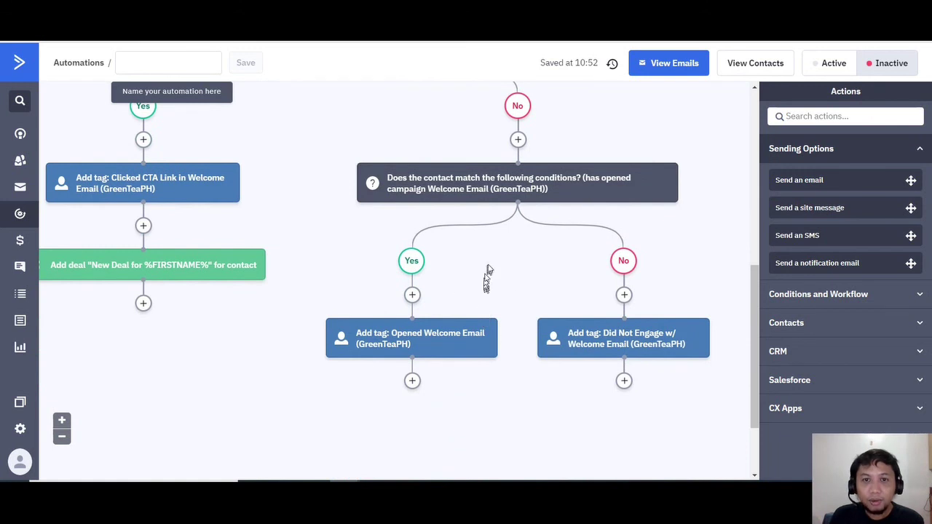
mouse_move(412, 344)
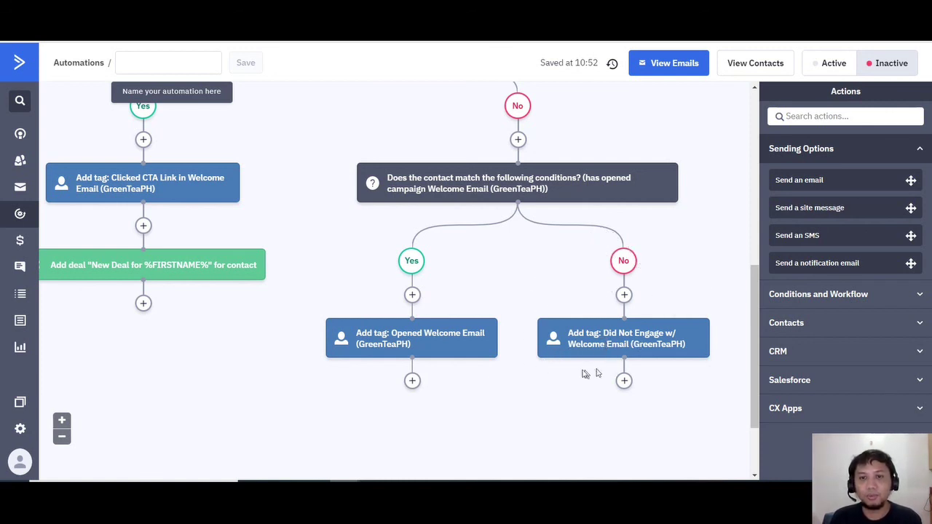
Name the automation Welcome Series (GreenTeaPH) and save the name.
scroll(292, 287, "up", 10)
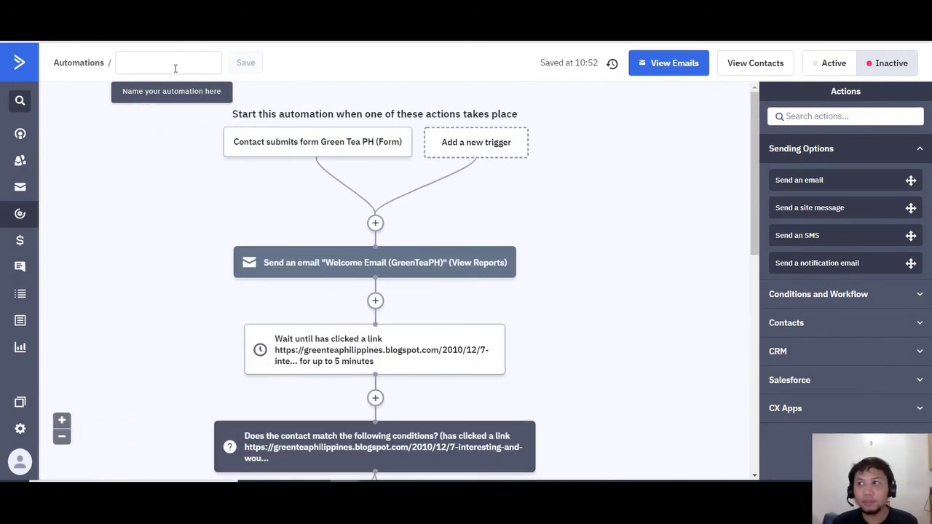
left_click(175, 68)
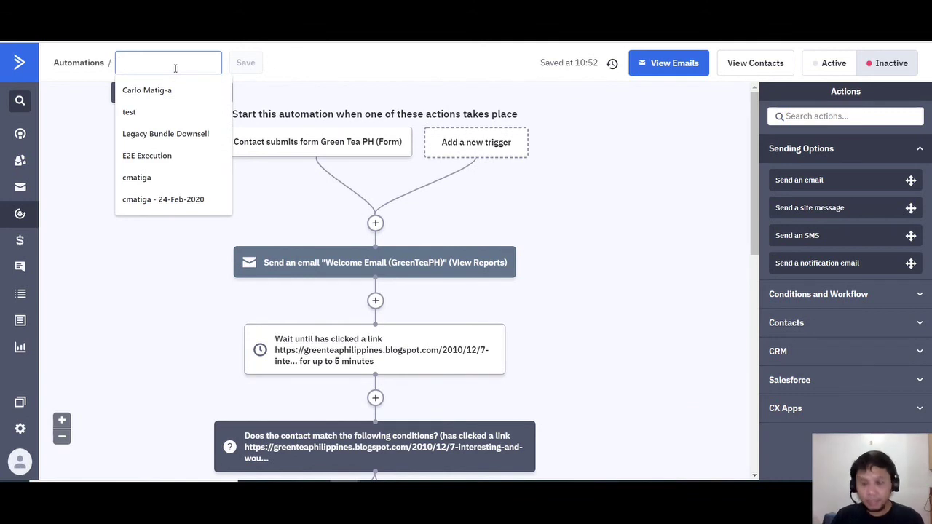
type("Welcome Serie")
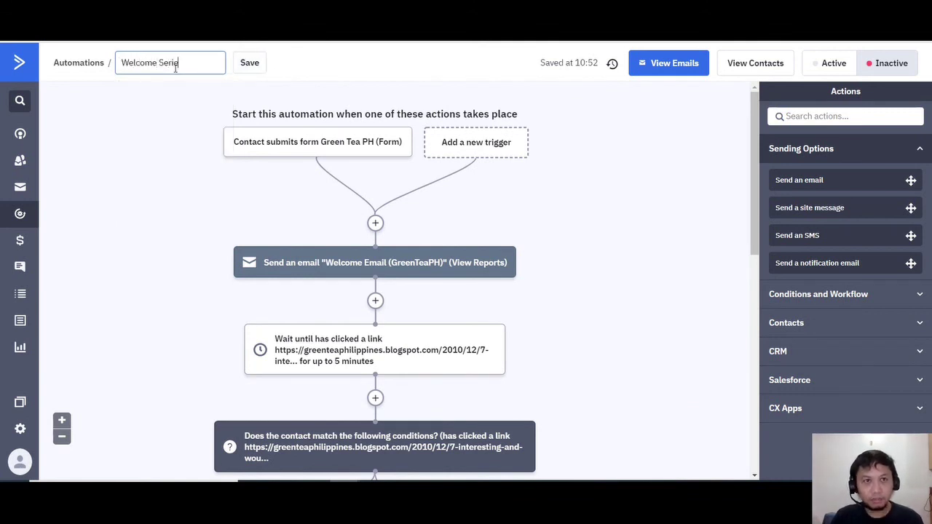
type("s (Gr")
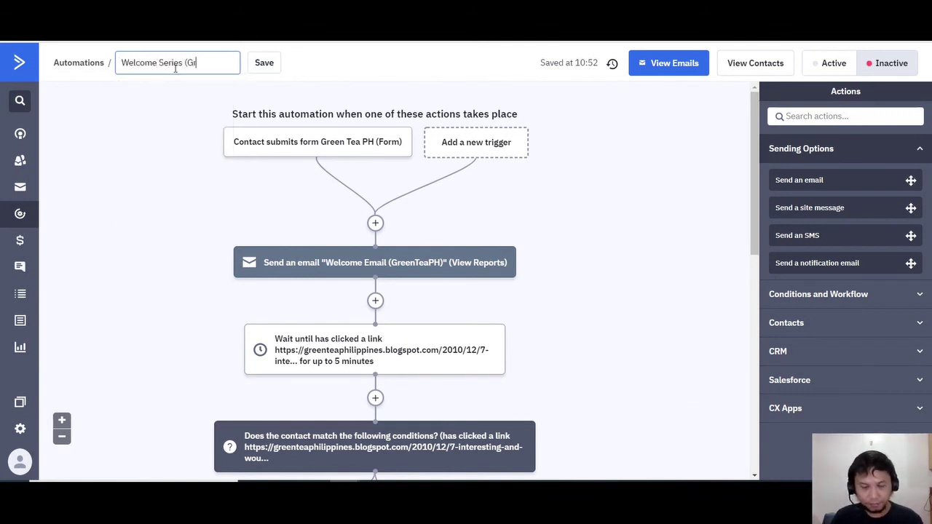
type("eenTeaPH)")
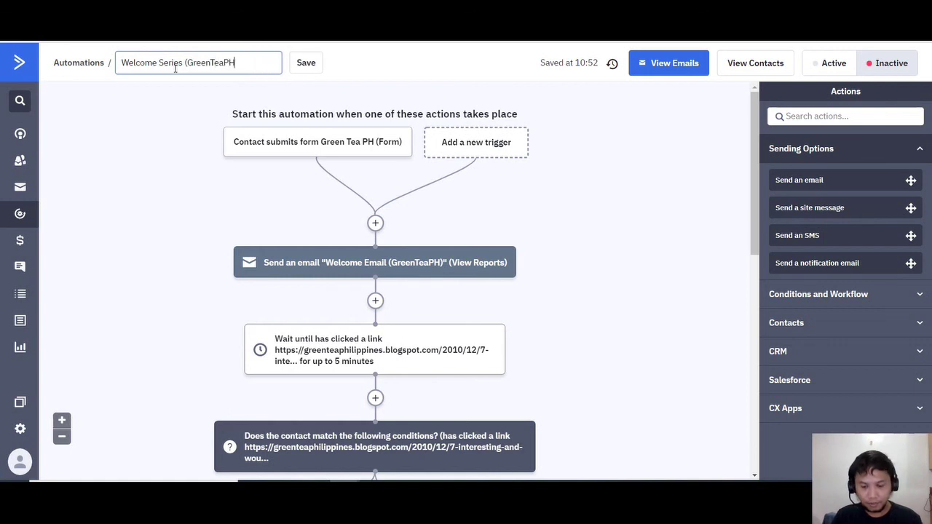
left_click(309, 64)
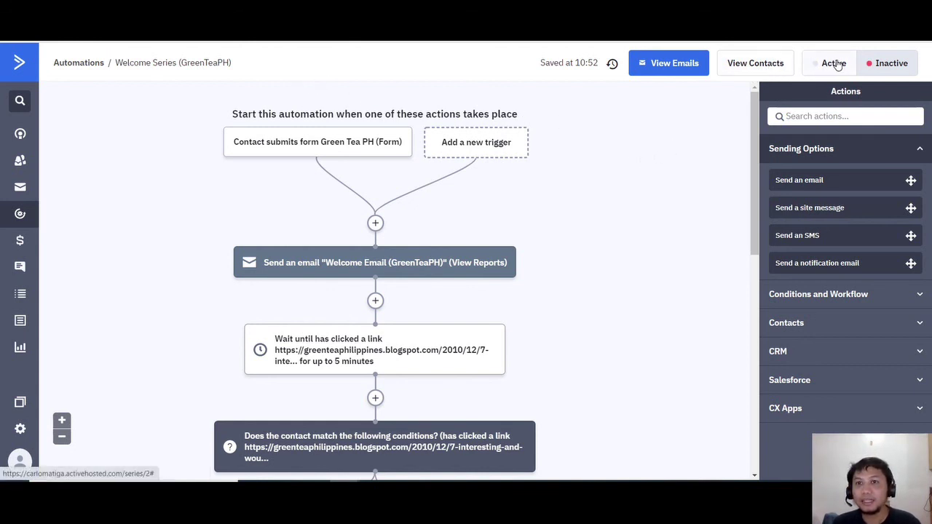
Set the Welcome Series (GreenTeaPH) automation to Active.
scroll(452, 219, "down", 10)
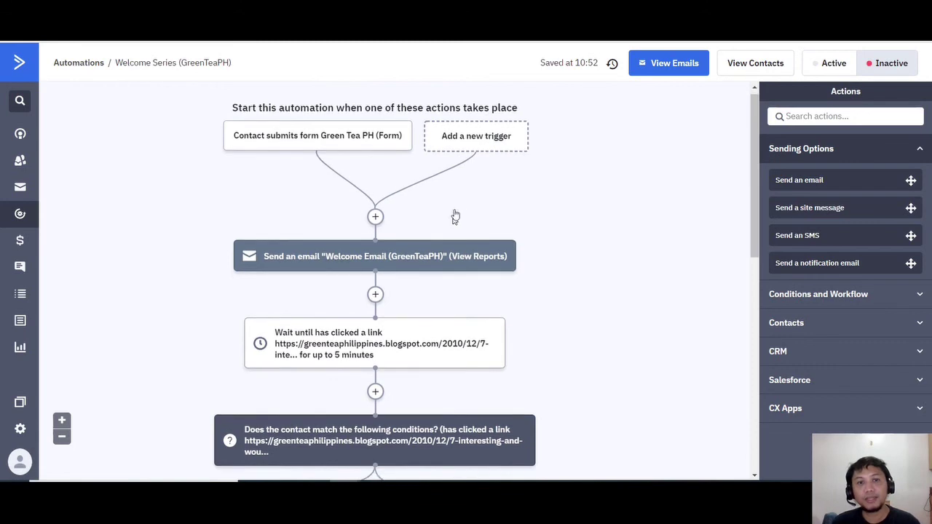
scroll(453, 229, "up", 10)
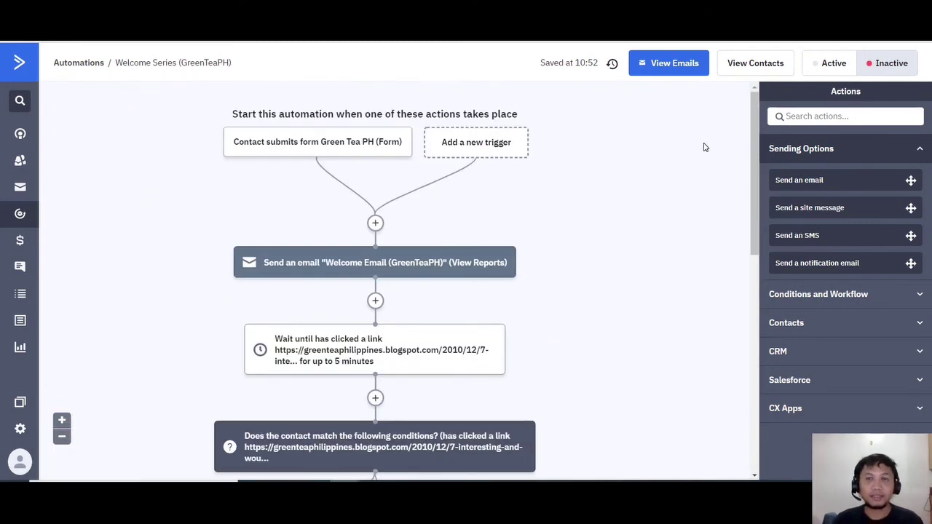
left_click(830, 64)
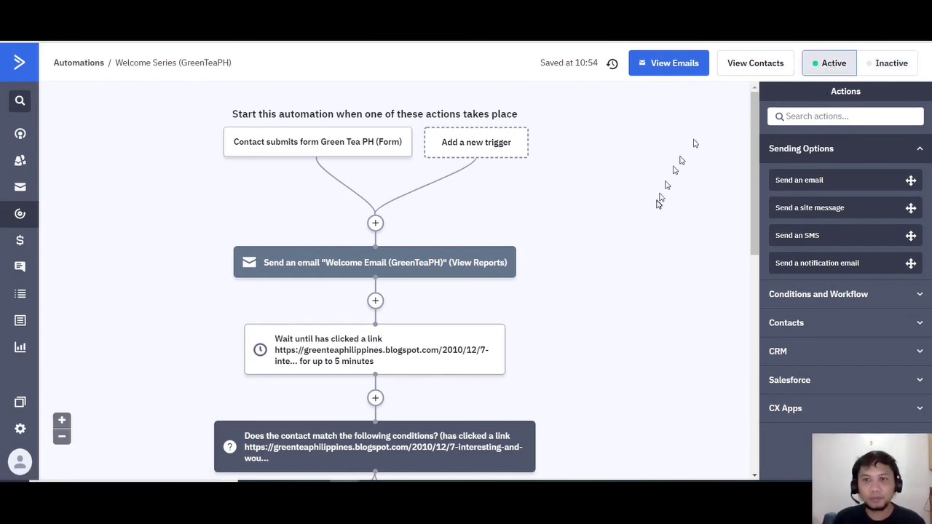
Look over the activated automation and switch to the Word document with the Test Cases notes.
scroll(641, 240, "down", 7)
scroll(637, 257, "up", 8)
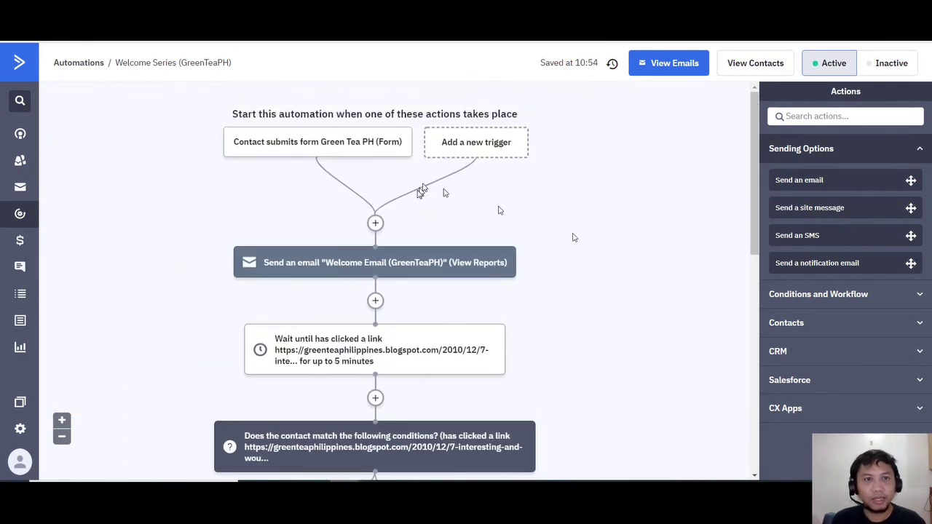
left_click(19, 64)
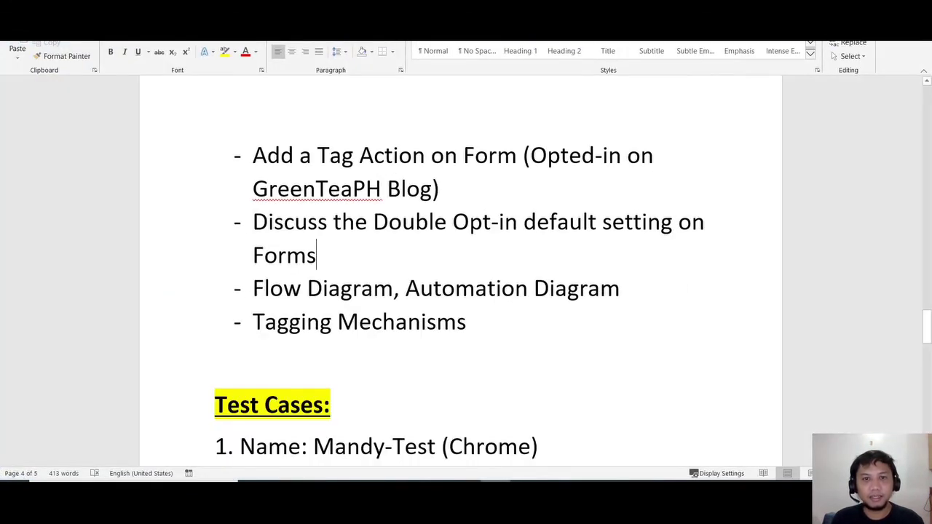
Review the Test Cases section of the notes for each test contact's browser, e-mail address and planned welcome email action.
scroll(444, 298, "down", 5)
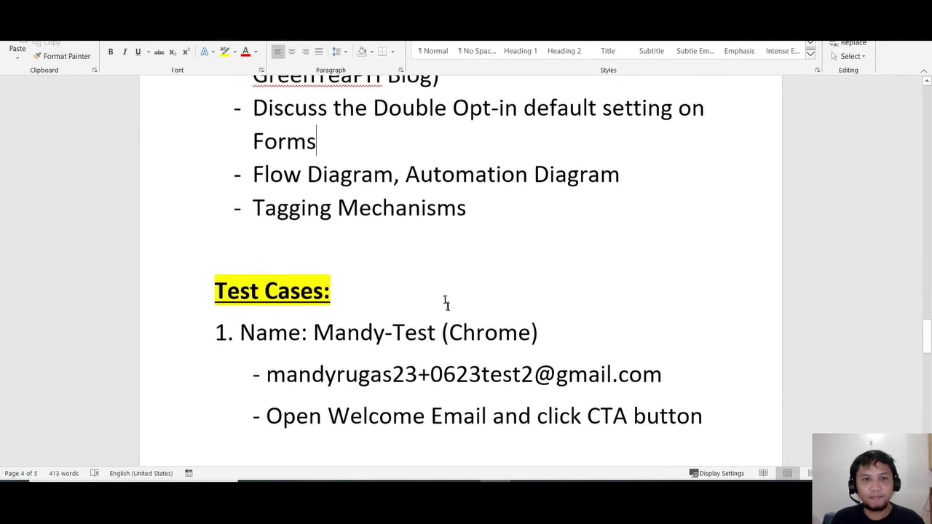
scroll(457, 320, "down", 8)
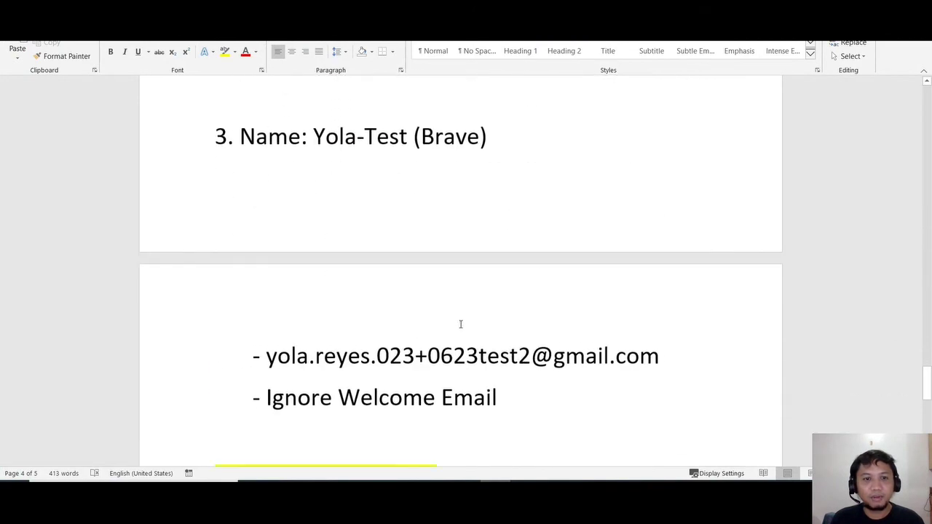
scroll(460, 326, "up", 12)
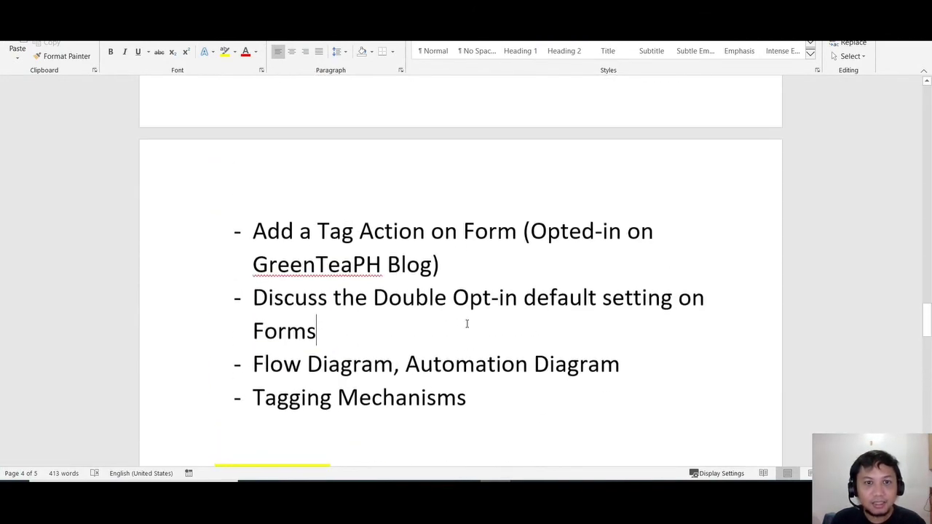
left_click(495, 489)
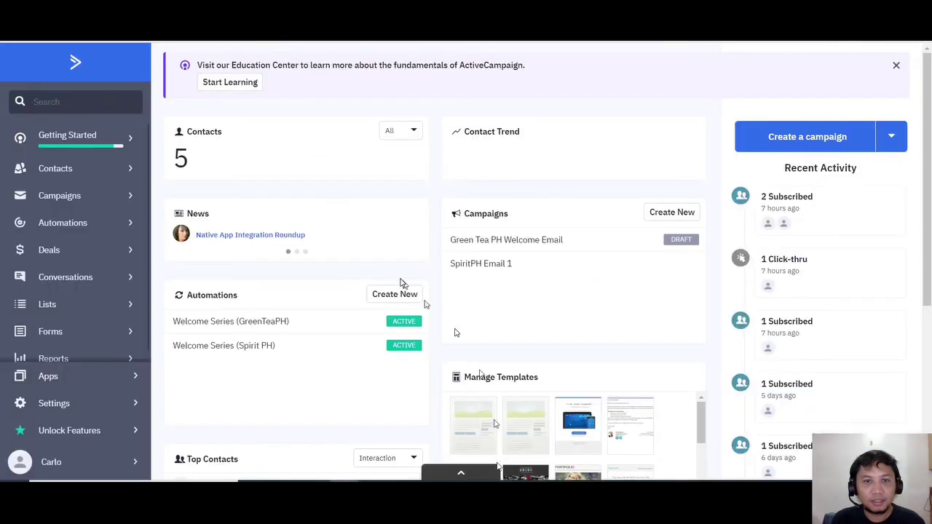
left_click(495, 489)
scroll(439, 289, "down", 6)
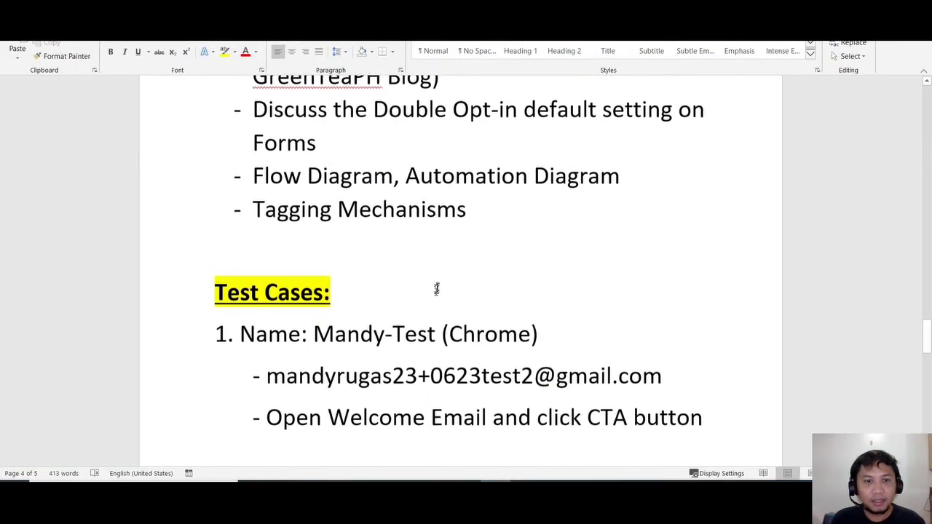
scroll(437, 293, "down", 1)
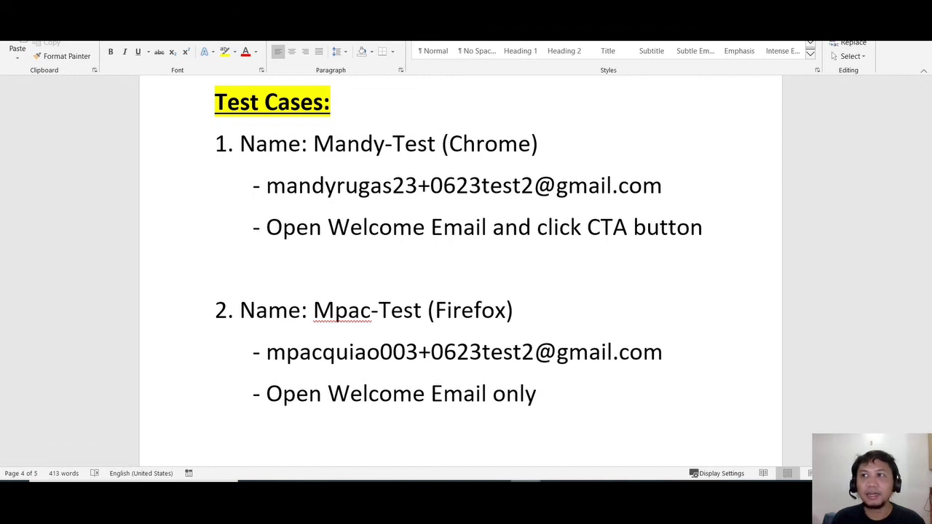
Look back over the notes and read the Continuous Learning section at the end of the document.
scroll(343, 255, "up", 7)
scroll(394, 277, "up", 5)
scroll(400, 285, "down", 18)
scroll(405, 307, "down", 13)
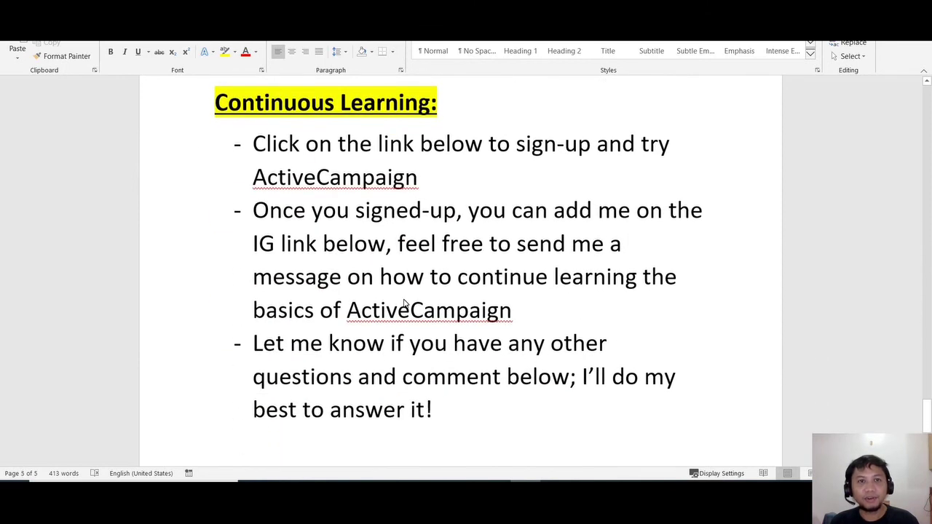